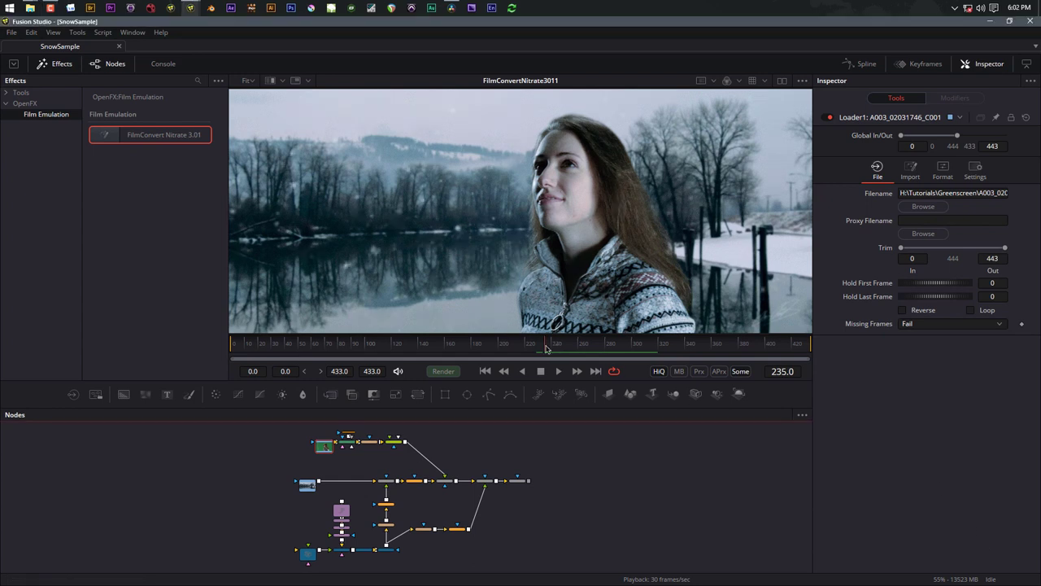
Play back the finished snowy composite, return to frame 238, and view Loader1's A003 clip
{"action": "key", "text": "space"}
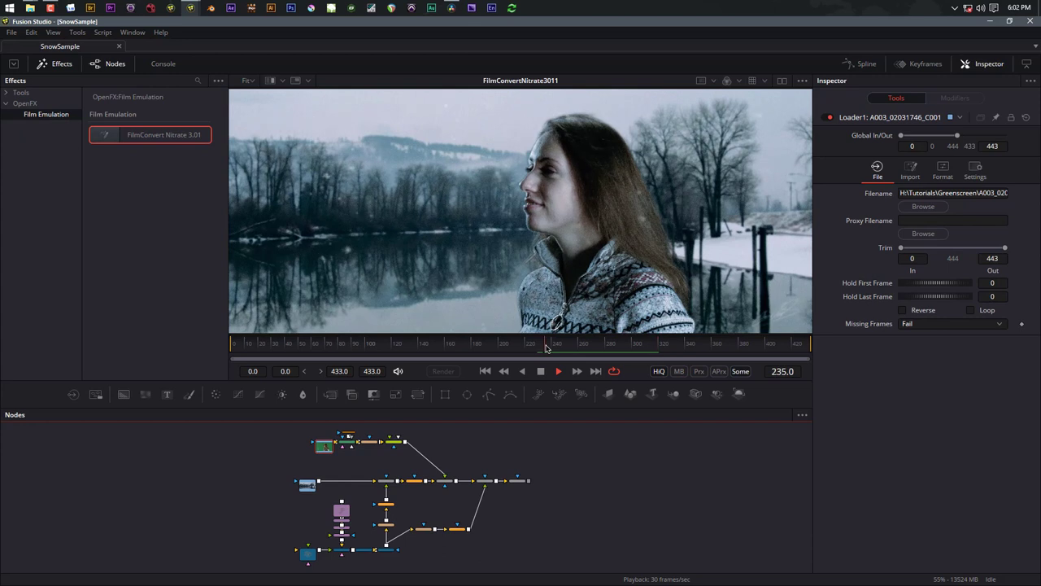
{"action": "key", "text": "space"}
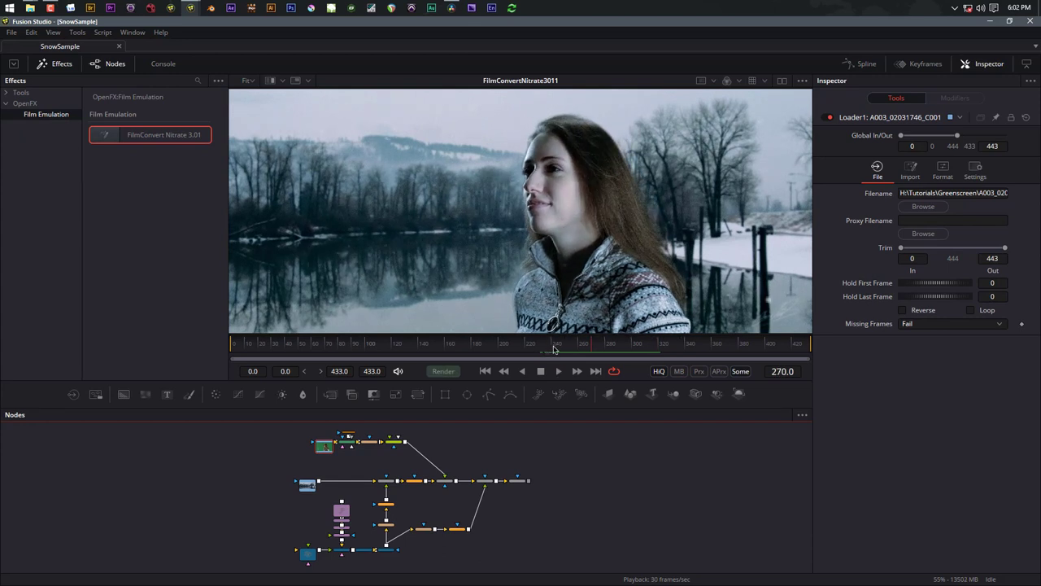
{"action": "left_click_drag", "start_coordinate": [553, 348], "coordinate": [549, 349]}
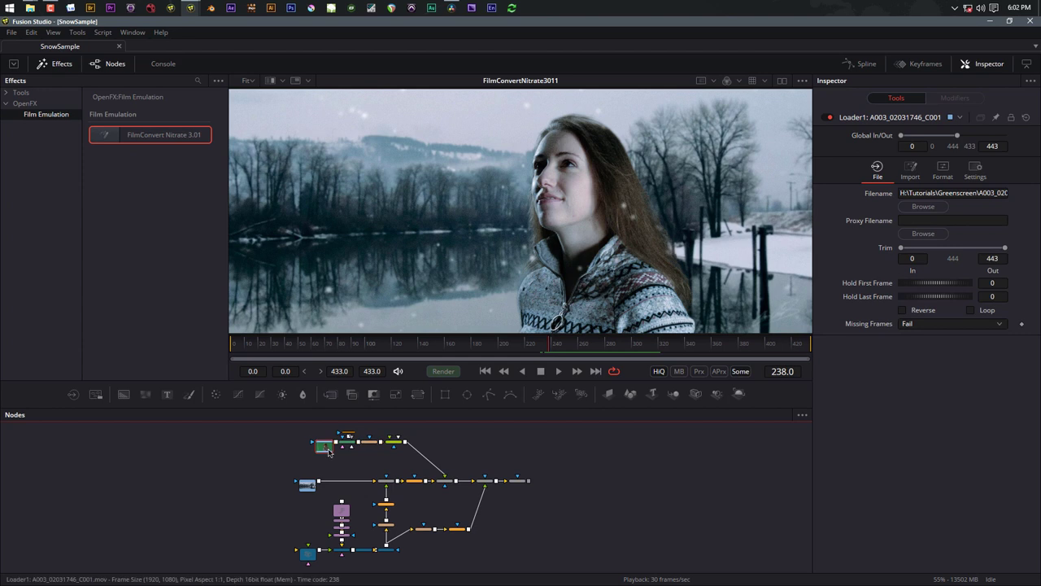
{"action": "key", "text": "1"}
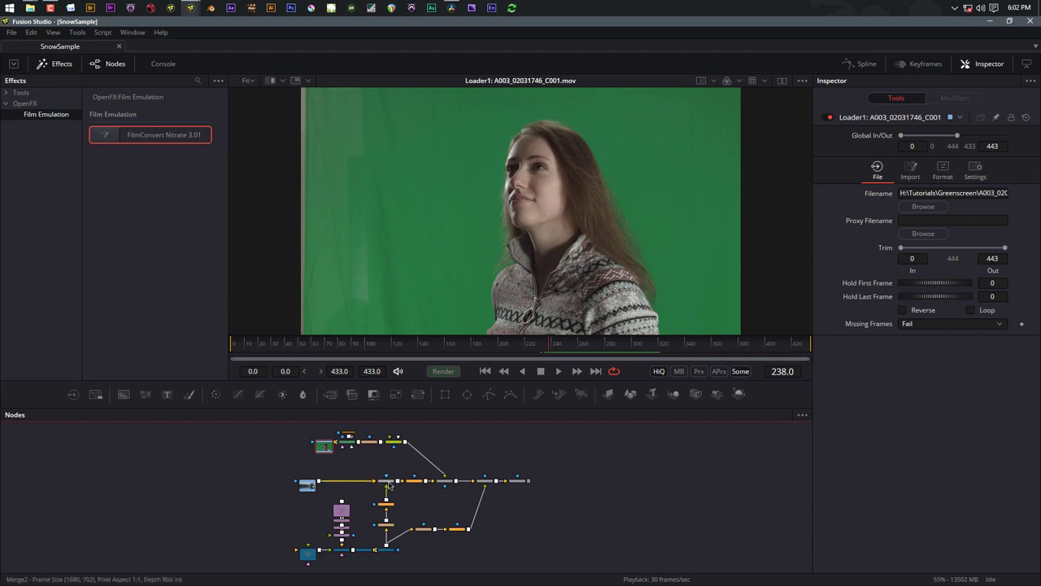
View the Merge2 output and then the Transform2 snow output in the viewer
{"action": "left_click", "coordinate": [388, 481]}
{"action": "key", "text": "1"}
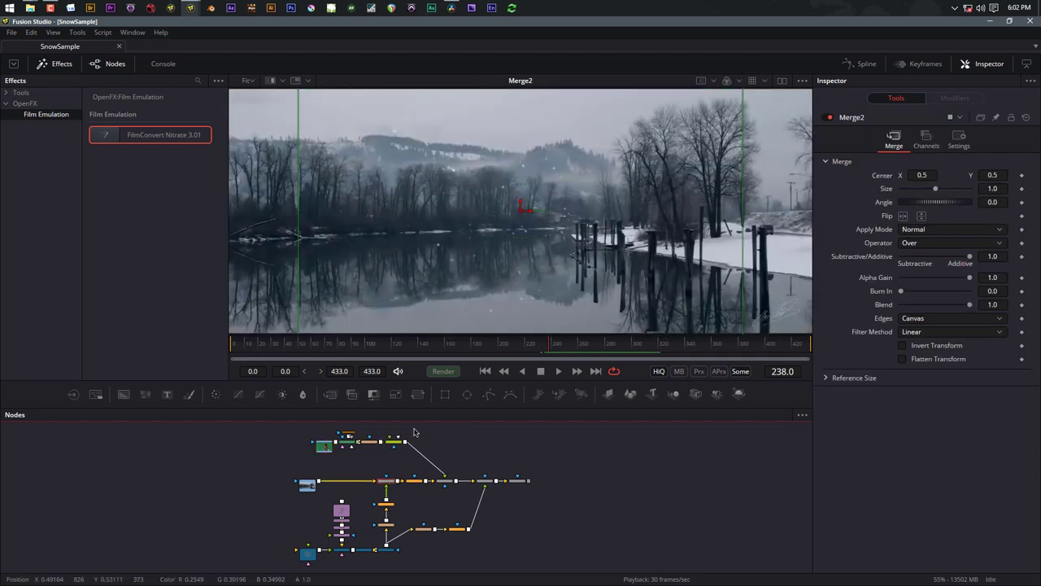
{"action": "left_click", "coordinate": [385, 525]}
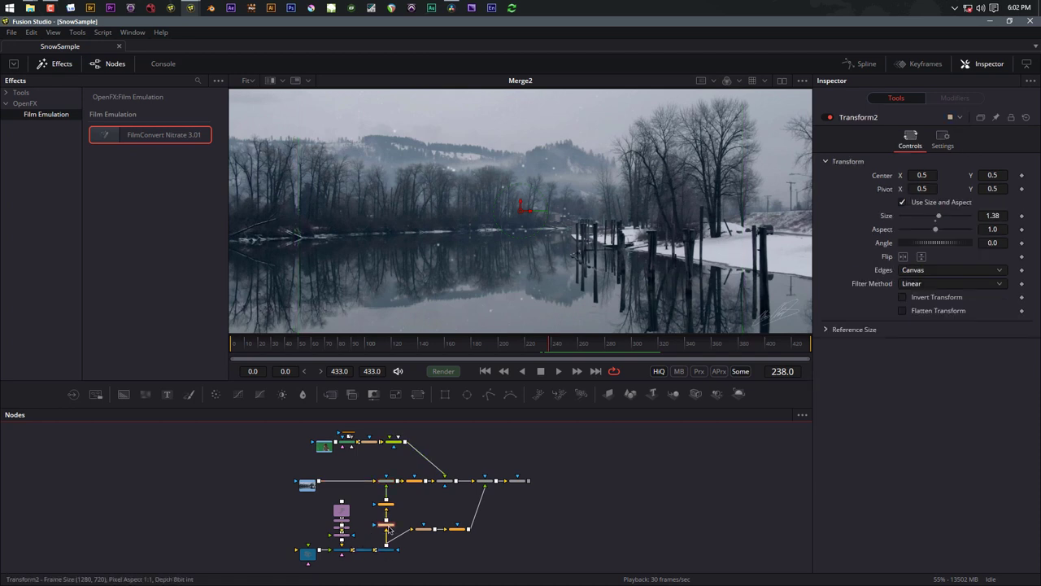
{"action": "key", "text": "1"}
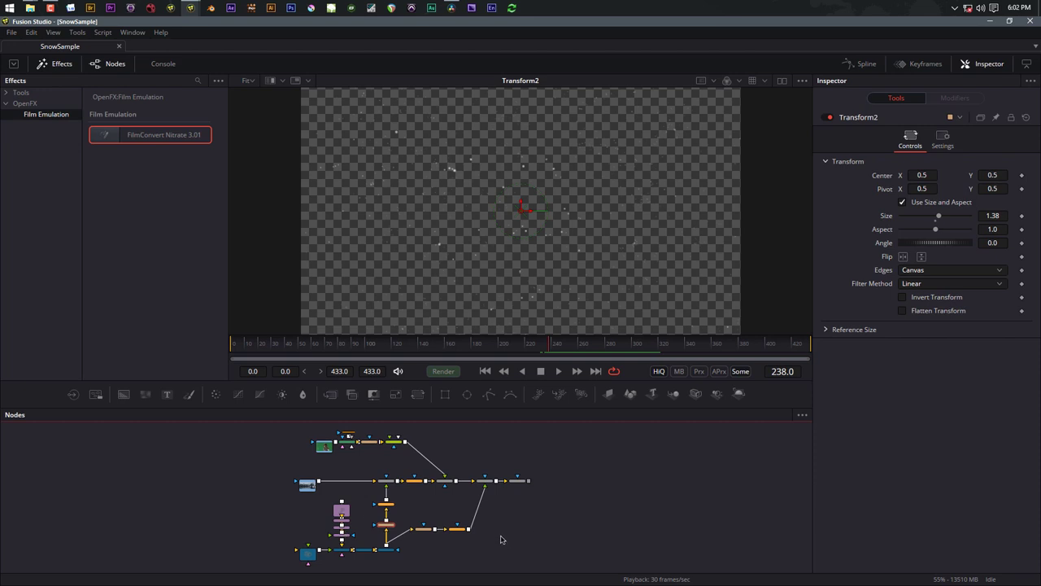
Show the FilmConvertNitrate3011 node's film-graded composite in the viewer
{"action": "scroll", "coordinate": [356, 534], "scroll_direction": "up", "scroll_amount": 5}
{"action": "scroll", "coordinate": [349, 535], "scroll_direction": "down", "scroll_amount": 4}
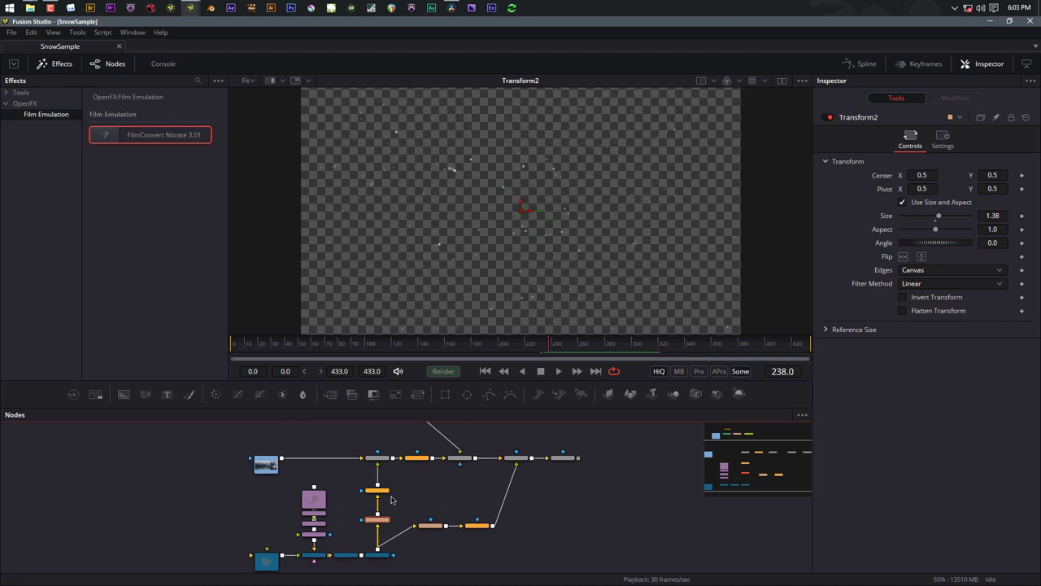
{"action": "left_click_drag", "start_coordinate": [434, 497], "coordinate": [370, 548]}
{"action": "left_click_drag", "start_coordinate": [495, 507], "coordinate": [684, 310]}
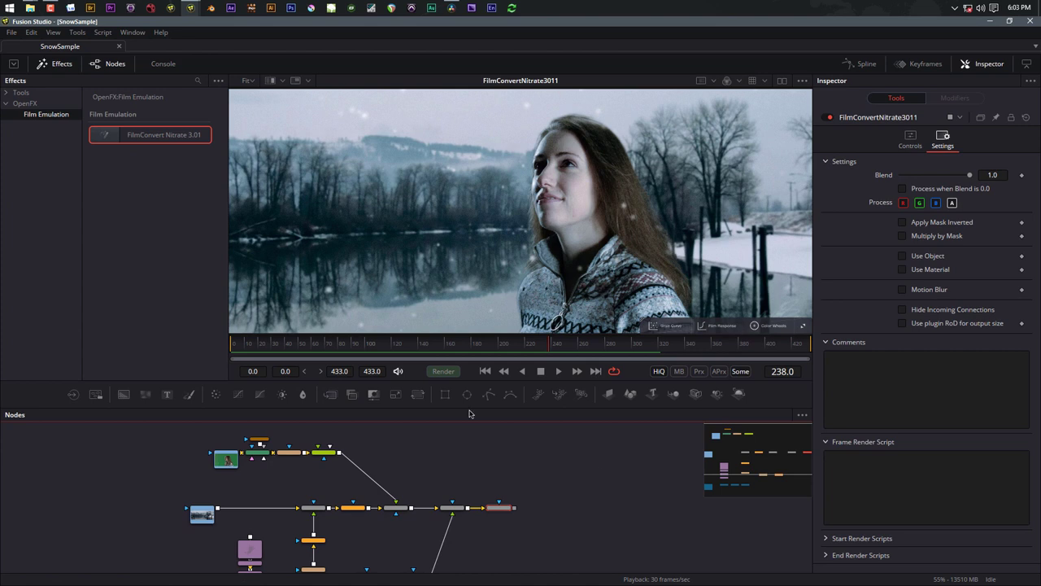
{"action": "key", "text": "space"}
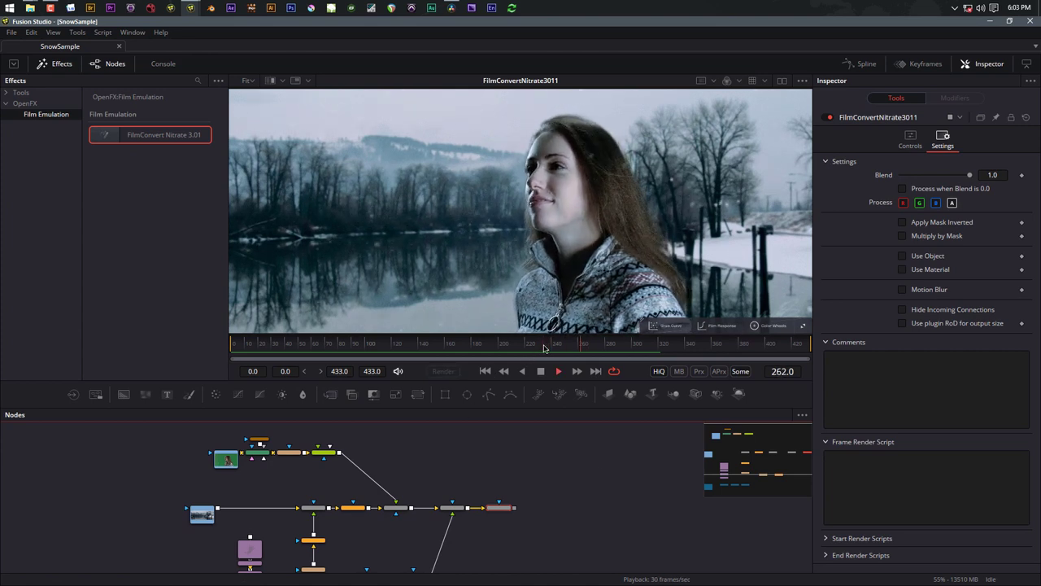
{"action": "key", "text": "space"}
{"action": "key", "text": "space"}
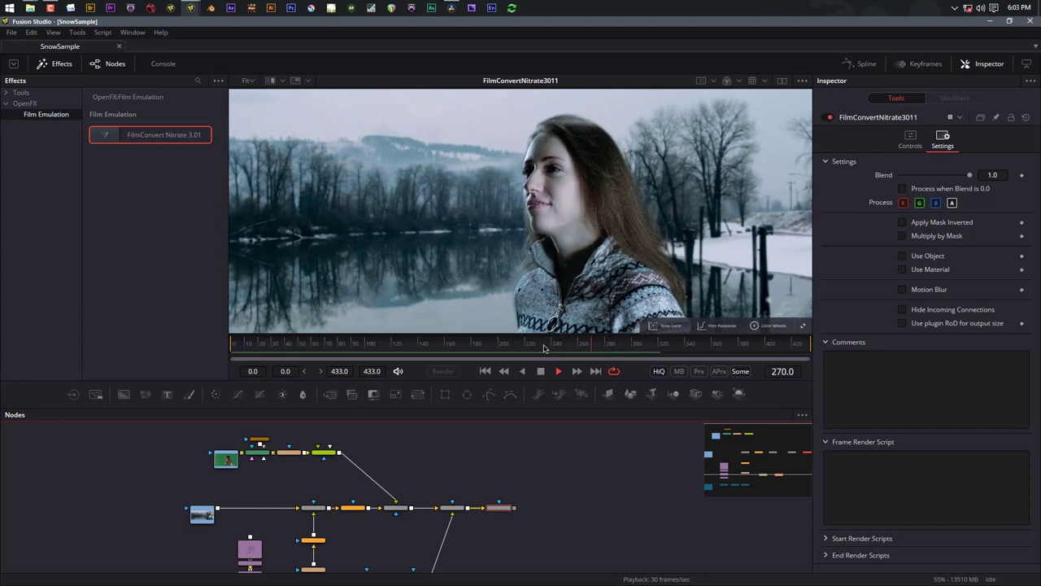
{"action": "left_click", "coordinate": [521, 348]}
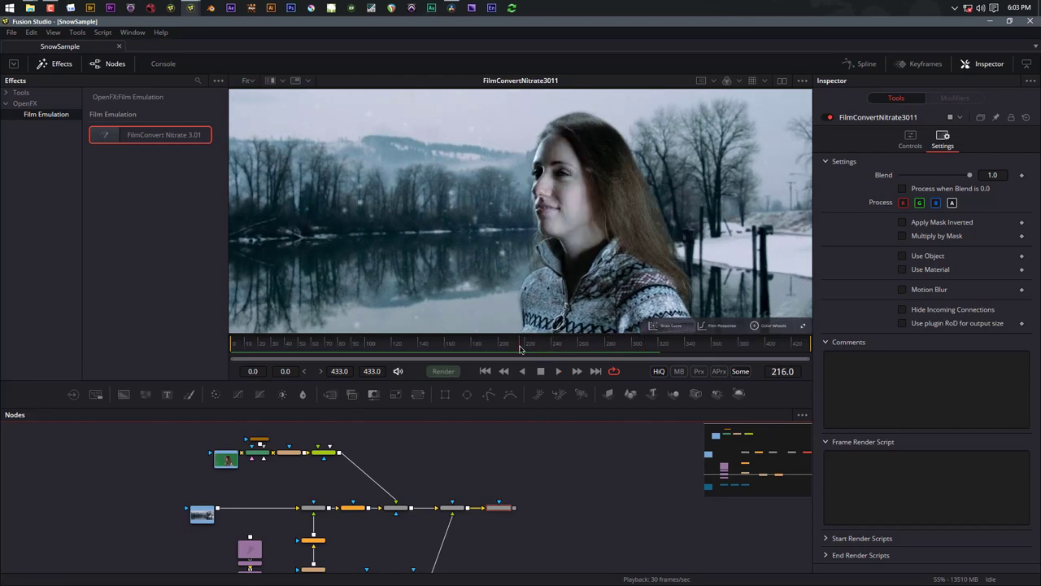
{"action": "key", "text": "space"}
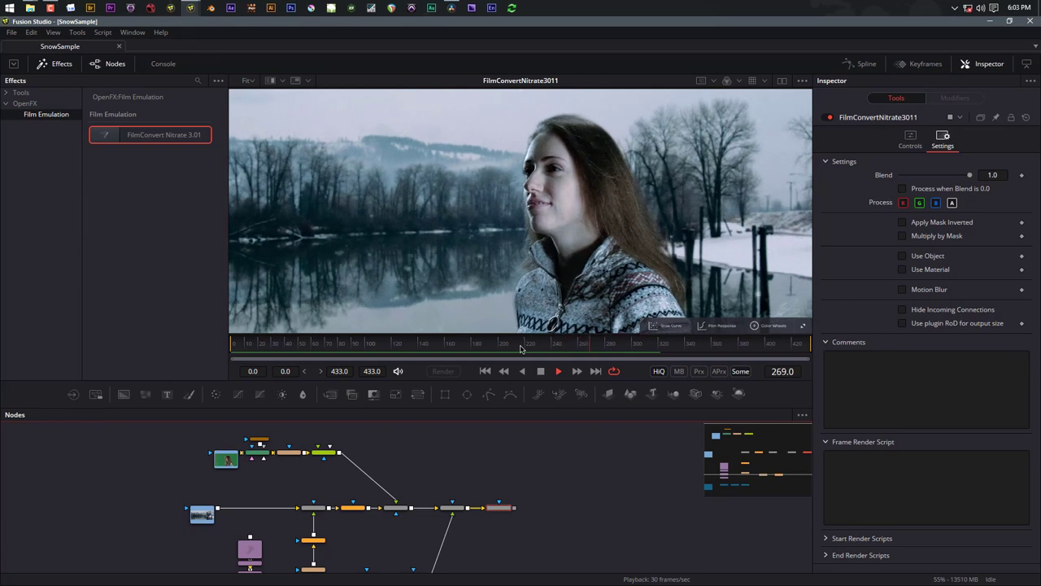
{"action": "key", "text": "space"}
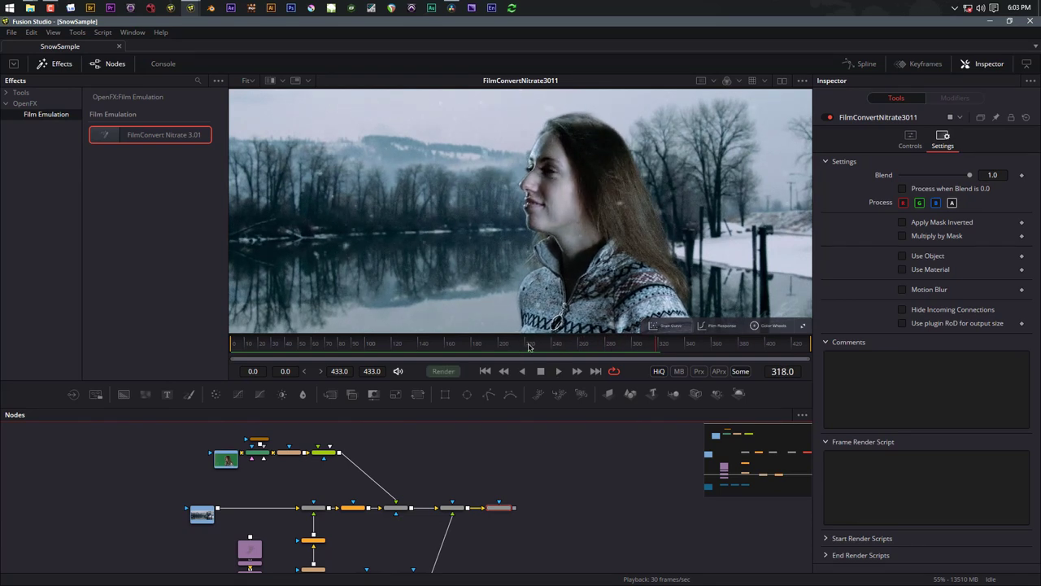
{"action": "left_click", "coordinate": [527, 348]}
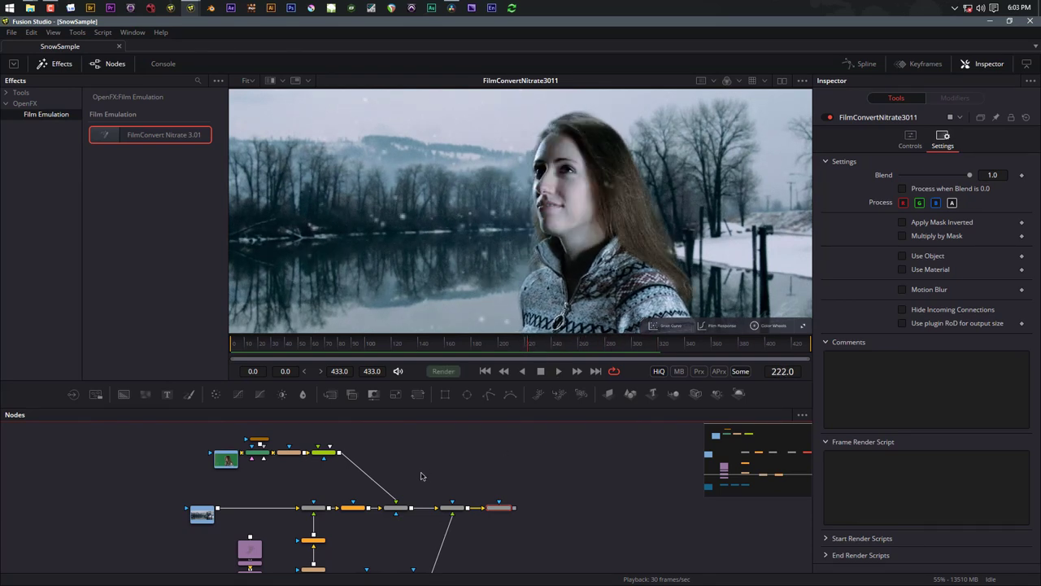
{"action": "scroll", "coordinate": [420, 476], "scroll_direction": "down", "scroll_amount": 2}
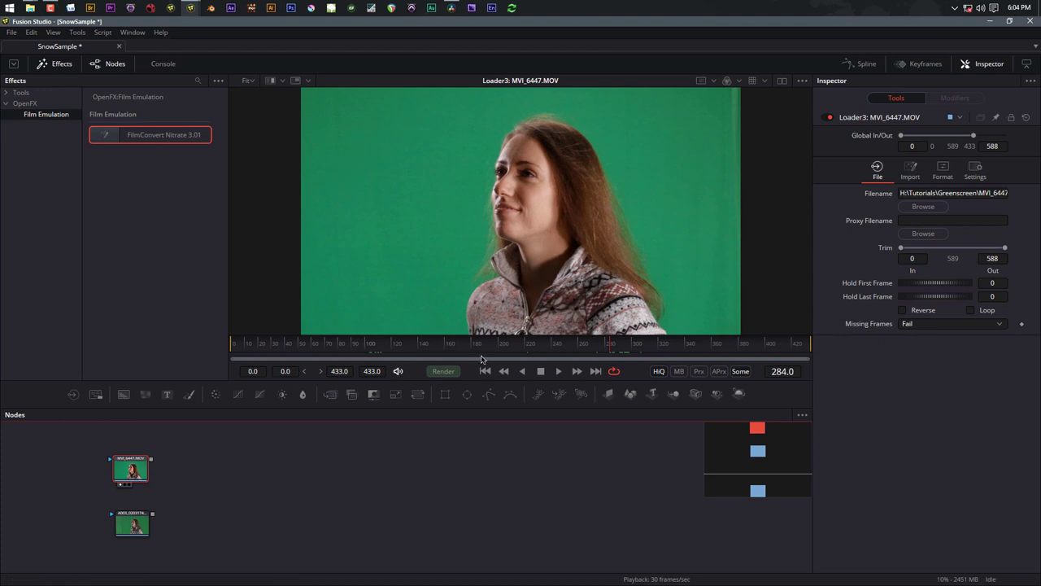
Compare the A003 clip at frame 292 with the MVI_6447 loader
{"action": "left_click", "coordinate": [141, 522]}
{"action": "left_click_drag", "start_coordinate": [627, 347], "coordinate": [547, 348]}
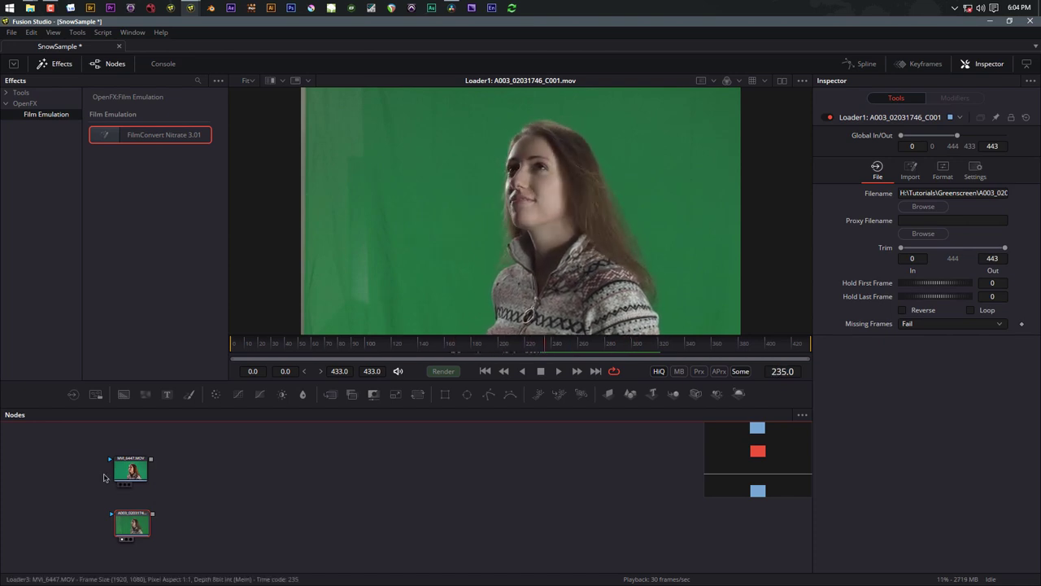
{"action": "left_click", "coordinate": [138, 473]}
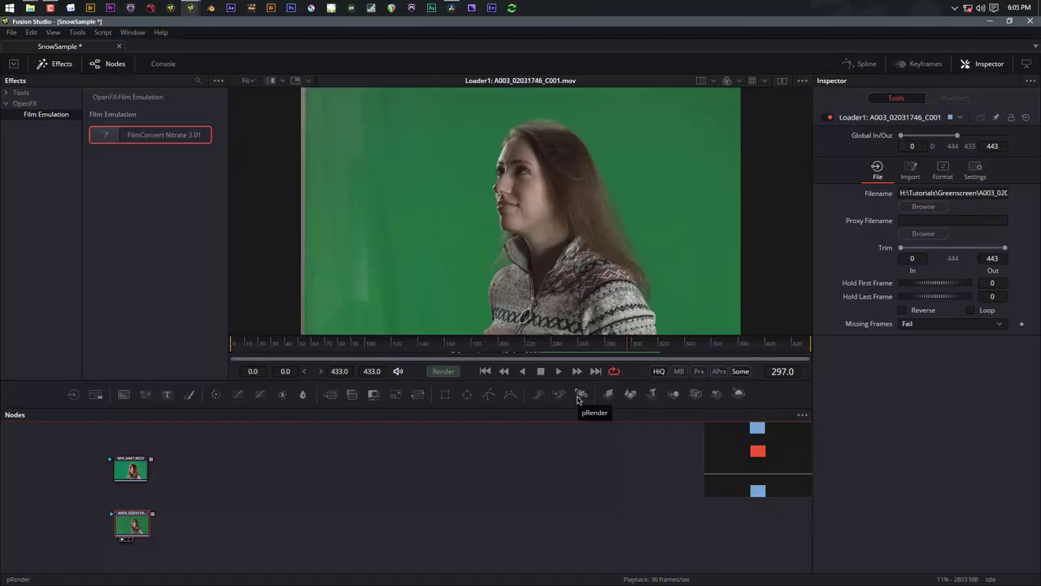
View the MVI_6447 clip and move its loader node to the far left
{"action": "left_click", "coordinate": [131, 470]}
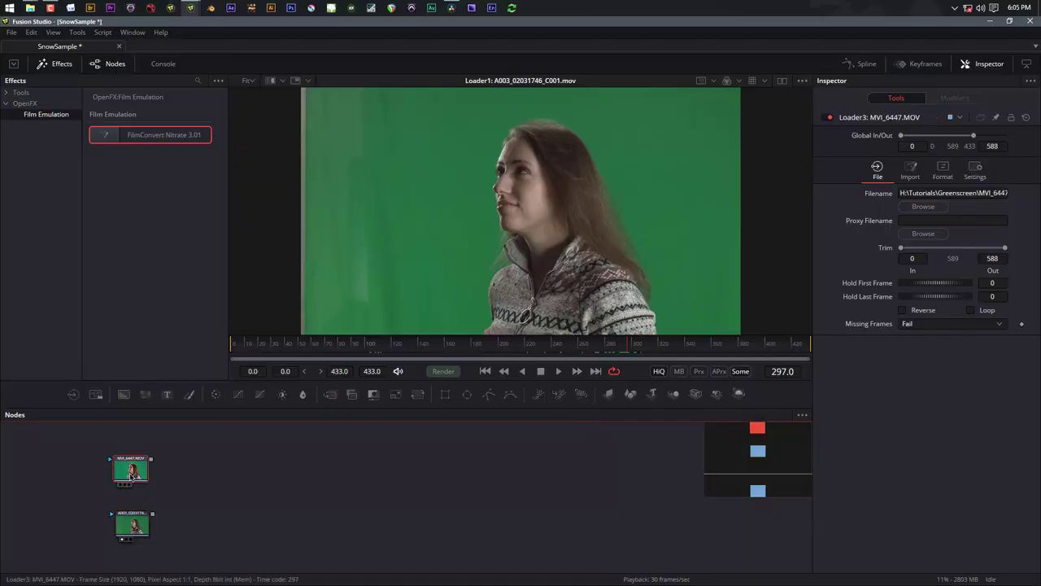
{"action": "key", "text": "1"}
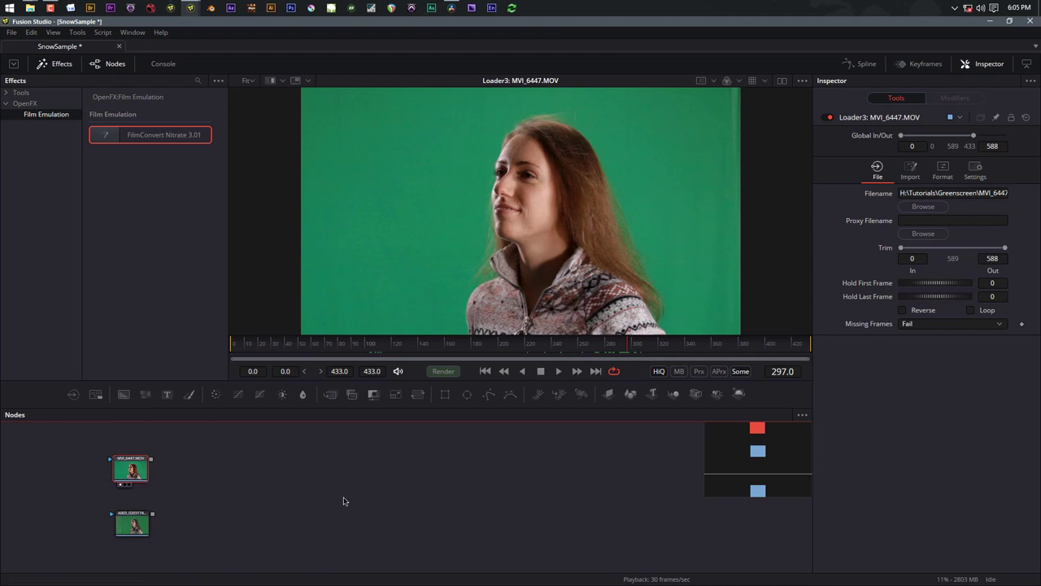
{"action": "left_click_drag", "start_coordinate": [138, 478], "coordinate": [43, 478]}
View the A003 clip at about frame 240, checking DaVinci Resolve before returning
{"action": "left_click", "coordinate": [131, 524]}
{"action": "key", "text": "1"}
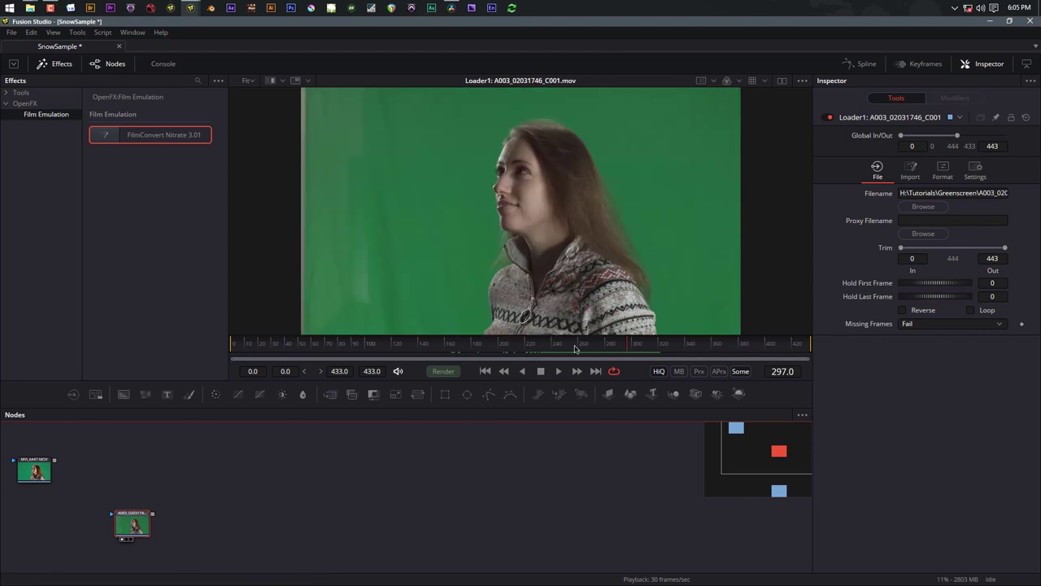
{"action": "mouse_move", "coordinate": [572, 348]}
{"action": "left_mouse_down"}
{"action": "mouse_move", "coordinate": [513, 348]}
{"action": "mouse_move", "coordinate": [577, 348]}
{"action": "mouse_move", "coordinate": [556, 348]}
{"action": "left_mouse_up"}
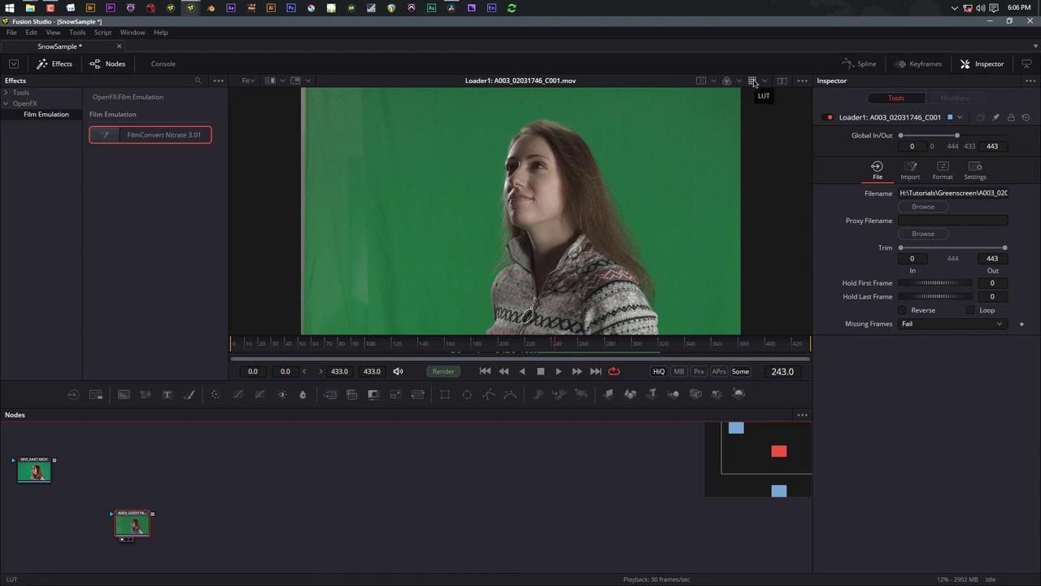
{"action": "key", "text": "alt+Tab"}
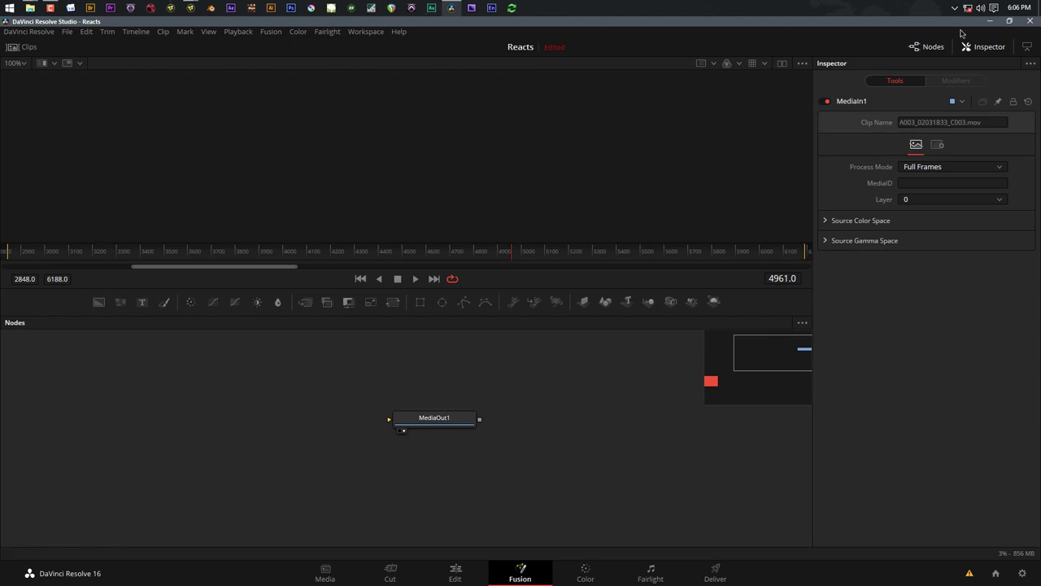
{"action": "left_click", "coordinate": [989, 21]}
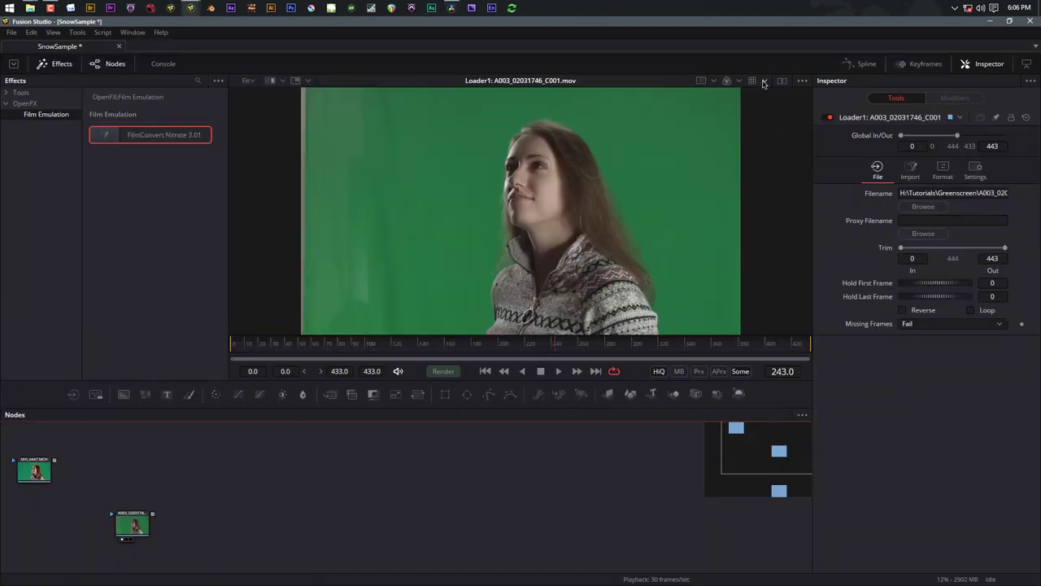
Open the viewer's LUT Editor from the LUT options, then close it
{"action": "left_click", "coordinate": [764, 81]}
{"action": "left_click", "coordinate": [768, 179]}
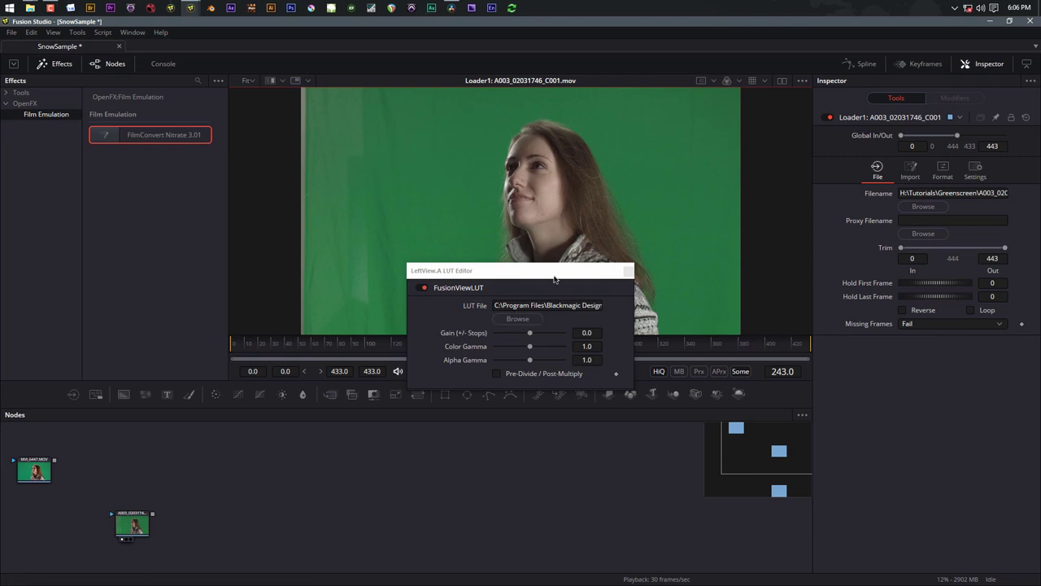
{"action": "left_click", "coordinate": [628, 272]}
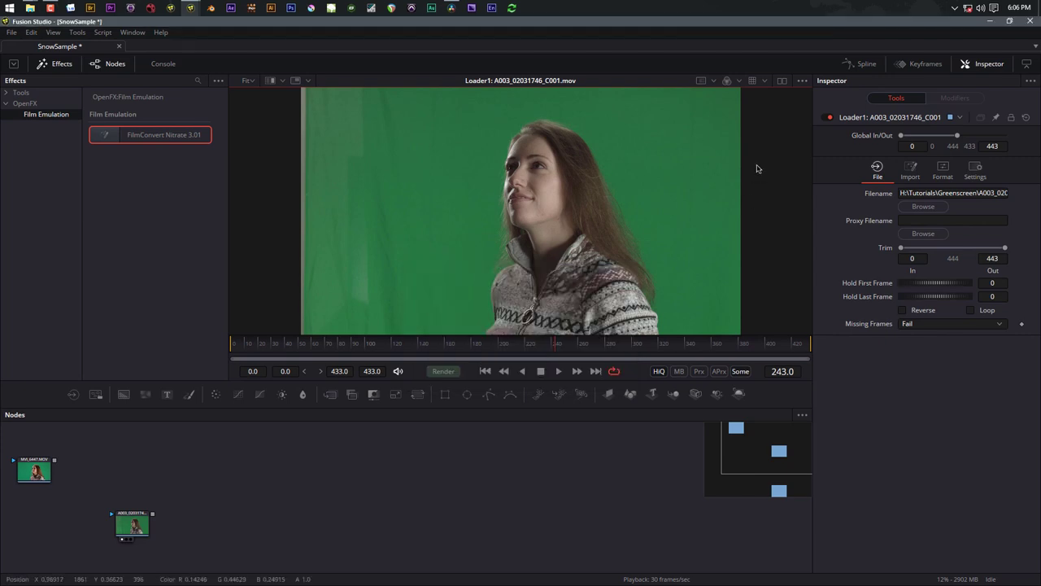
Compare the clip with and without the display LUT, leaving it applied
{"action": "left_click", "coordinate": [754, 84]}
{"action": "left_click", "coordinate": [754, 83]}
{"action": "left_click", "coordinate": [753, 84]}
{"action": "left_click", "coordinate": [753, 84]}
{"action": "left_click", "coordinate": [754, 83]}
{"action": "left_click", "coordinate": [754, 83]}
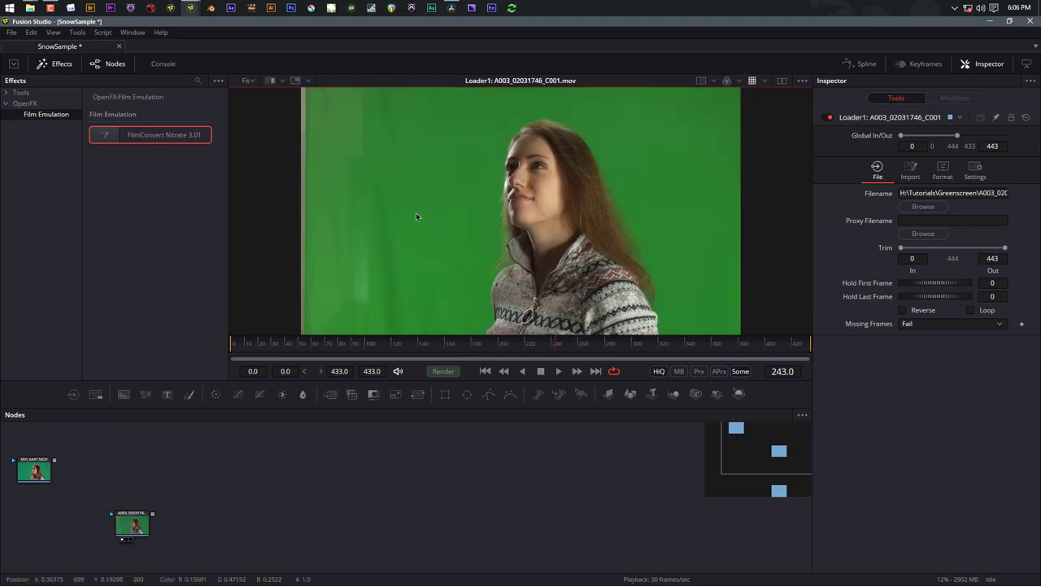
{"action": "left_click", "coordinate": [754, 84]}
{"action": "left_click", "coordinate": [754, 84]}
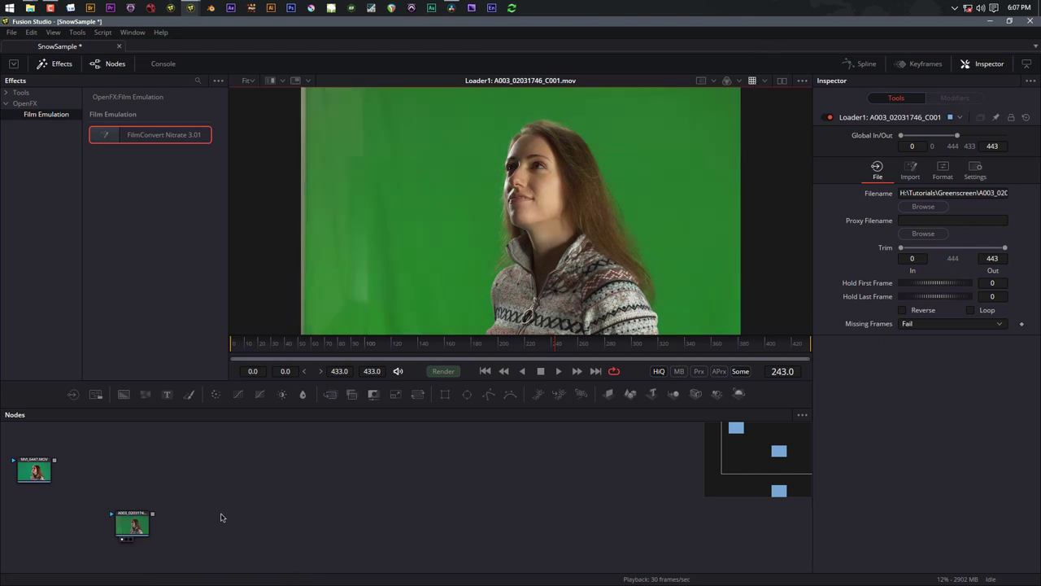
Nudge the A003 loader slightly and add a Polygon mask node
{"action": "left_click_drag", "start_coordinate": [135, 527], "coordinate": [139, 524]}
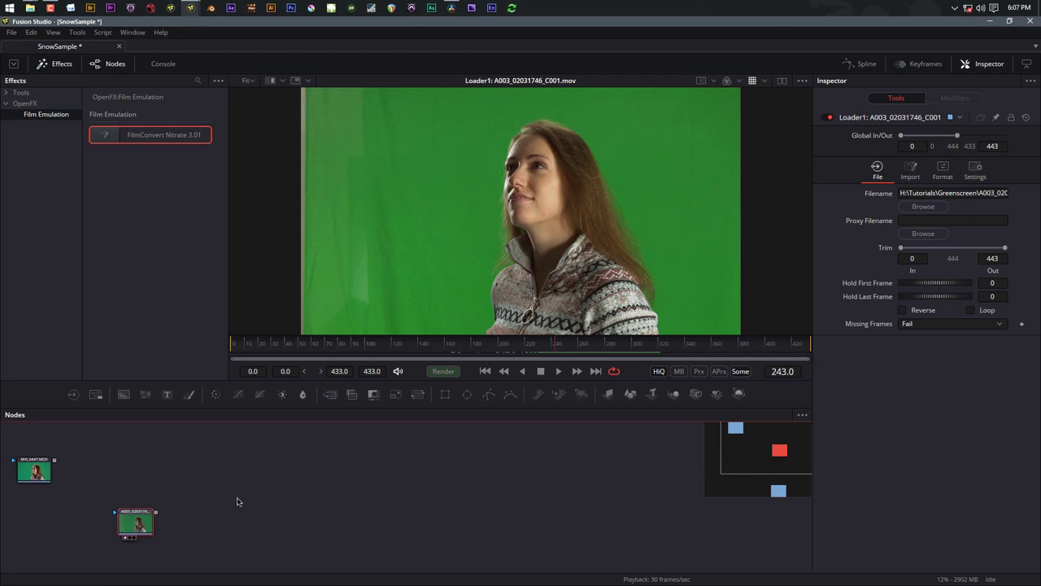
{"action": "scroll", "coordinate": [367, 167], "scroll_direction": "down", "scroll_amount": 2}
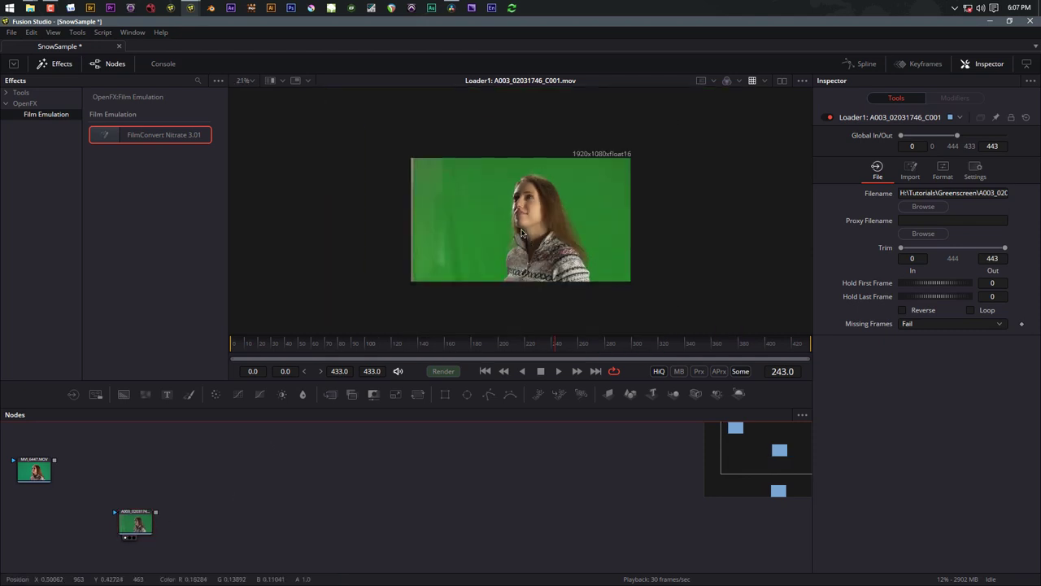
{"action": "scroll", "coordinate": [366, 168], "scroll_direction": "up", "scroll_amount": 1}
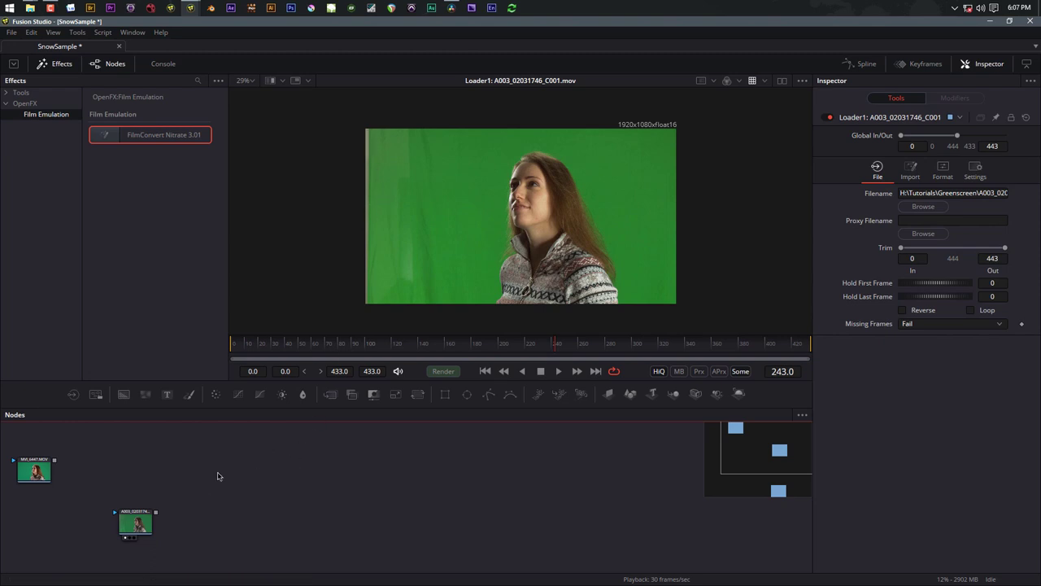
{"action": "left_click", "coordinate": [489, 395]}
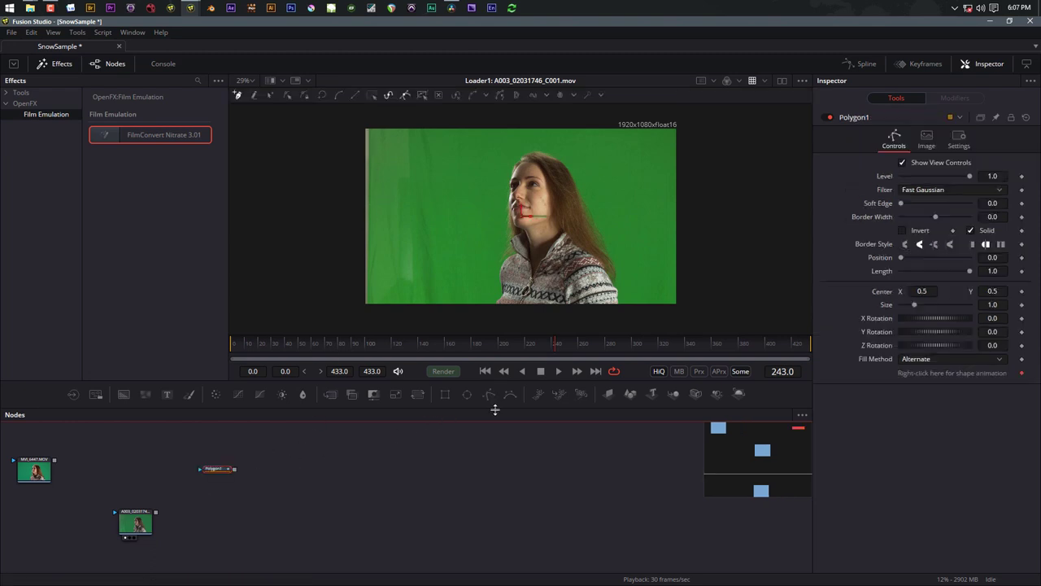
Outline the woman with ten polygon points and close the shape at the first point
{"action": "left_click", "coordinate": [468, 146]}
{"action": "left_click", "coordinate": [454, 241]}
{"action": "left_click", "coordinate": [464, 285]}
{"action": "left_click", "coordinate": [647, 313]}
{"action": "left_click", "coordinate": [658, 269]}
{"action": "left_click", "coordinate": [629, 180]}
{"action": "left_click", "coordinate": [605, 132]}
{"action": "left_click", "coordinate": [583, 117]}
{"action": "left_click", "coordinate": [492, 122]}
{"action": "left_click", "coordinate": [469, 145]}
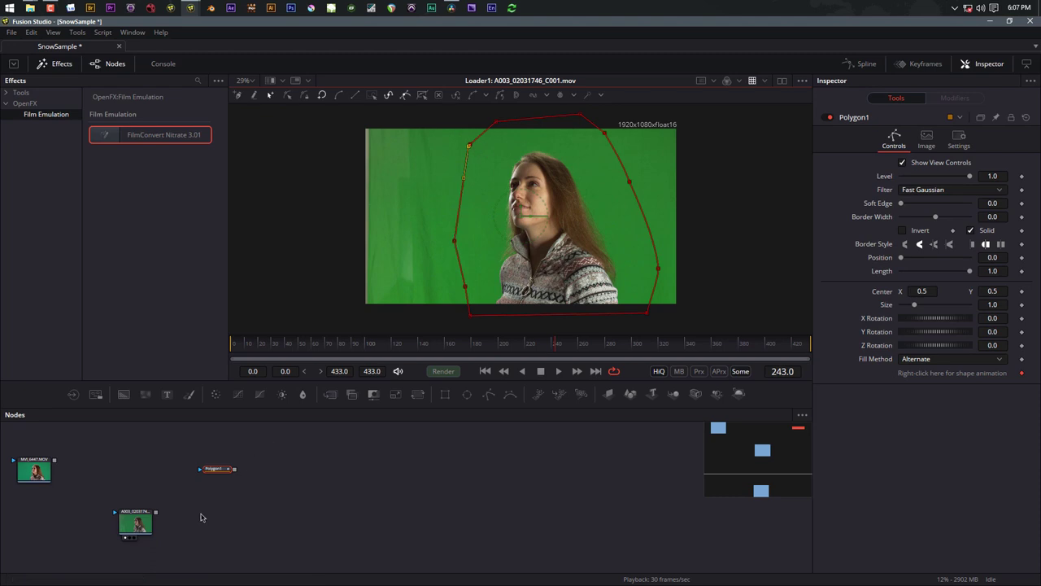
Add a Delta Keyer after the A003 clip and move it right
{"action": "left_click", "coordinate": [148, 517]}
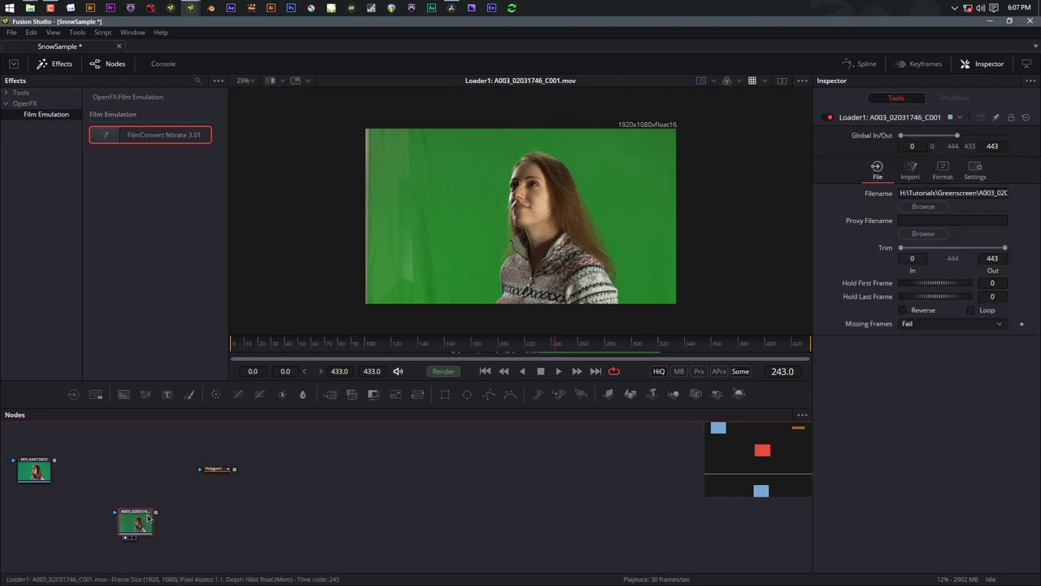
{"action": "key", "text": "shift+space"}
{"action": "type", "text": "delt"}
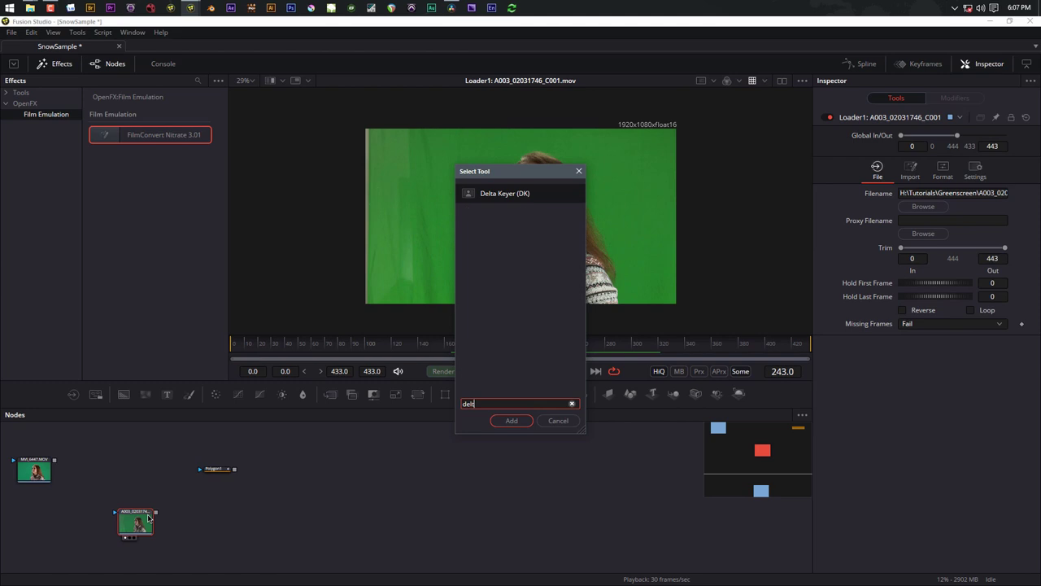
{"action": "key", "text": "Return"}
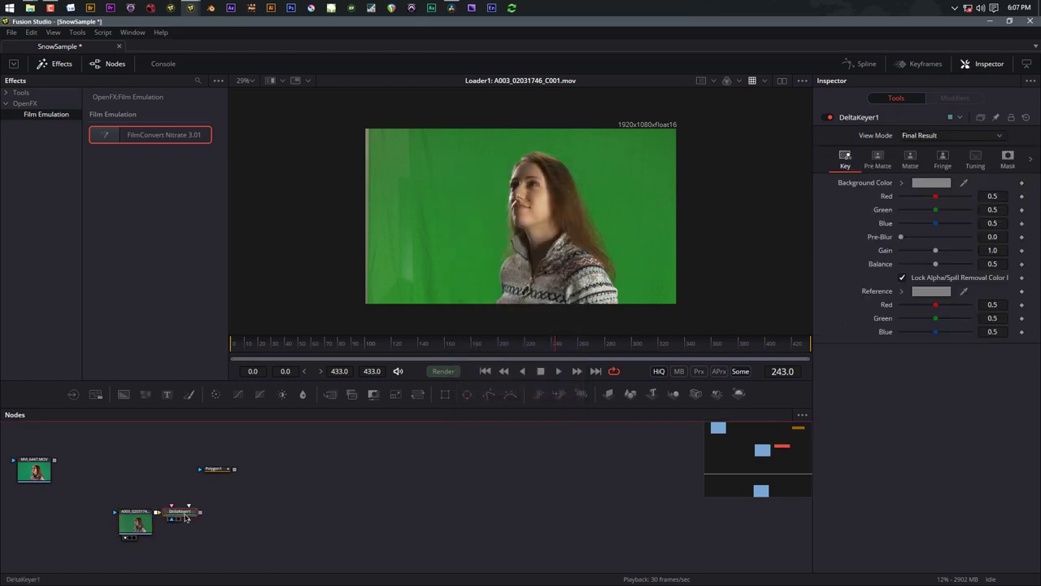
{"action": "left_click_drag", "start_coordinate": [181, 513], "coordinate": [240, 515]}
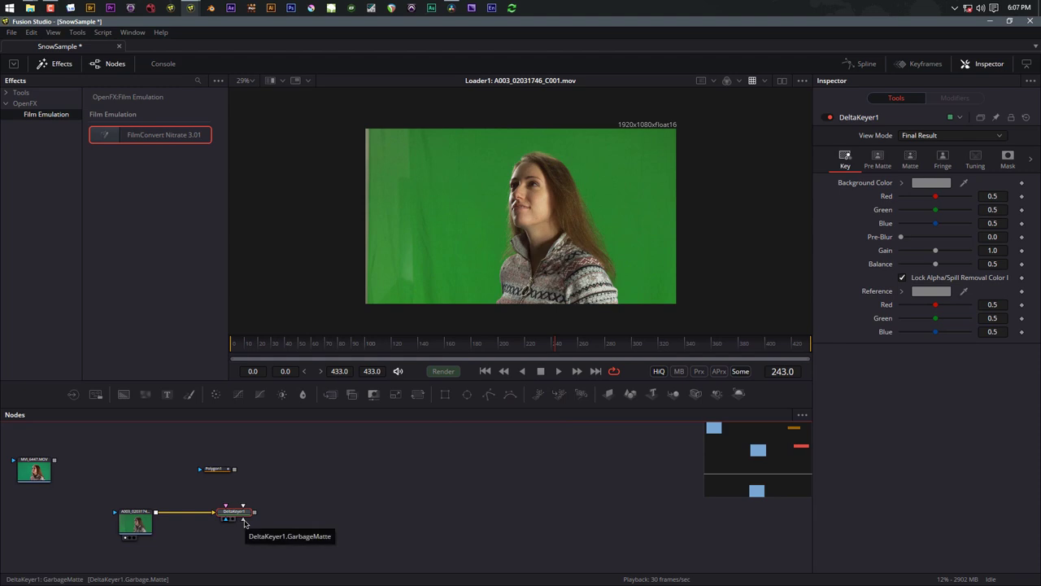
Connect Polygon1 as DeltaKeyer1's garbage matte and view the keyer's output
{"action": "scroll", "coordinate": [243, 521], "scroll_direction": "up", "scroll_amount": 3}
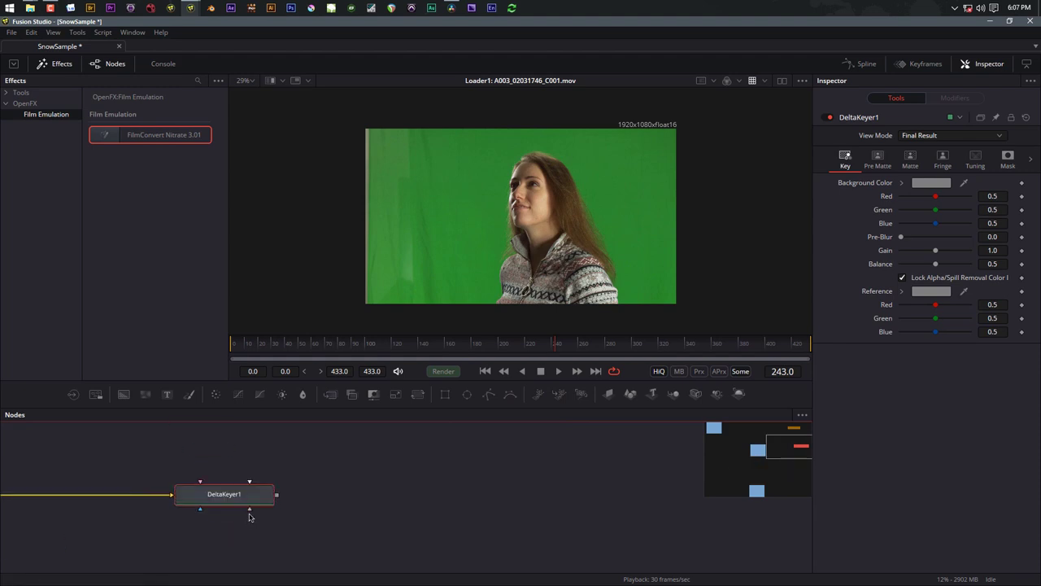
{"action": "scroll", "coordinate": [250, 513], "scroll_direction": "down", "scroll_amount": 3}
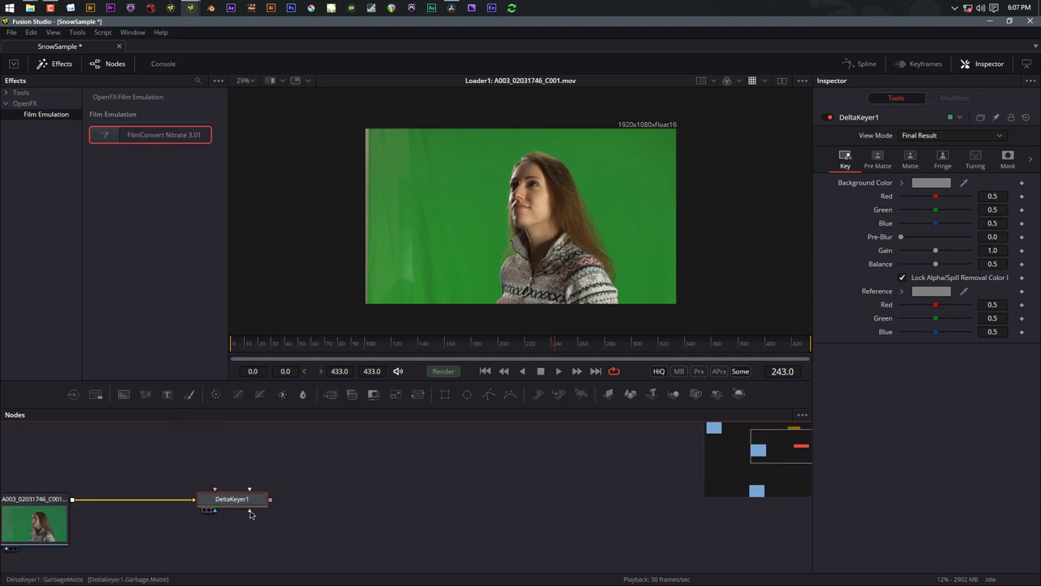
{"action": "left_click_drag", "start_coordinate": [249, 510], "coordinate": [238, 446]}
{"action": "key", "text": "1"}
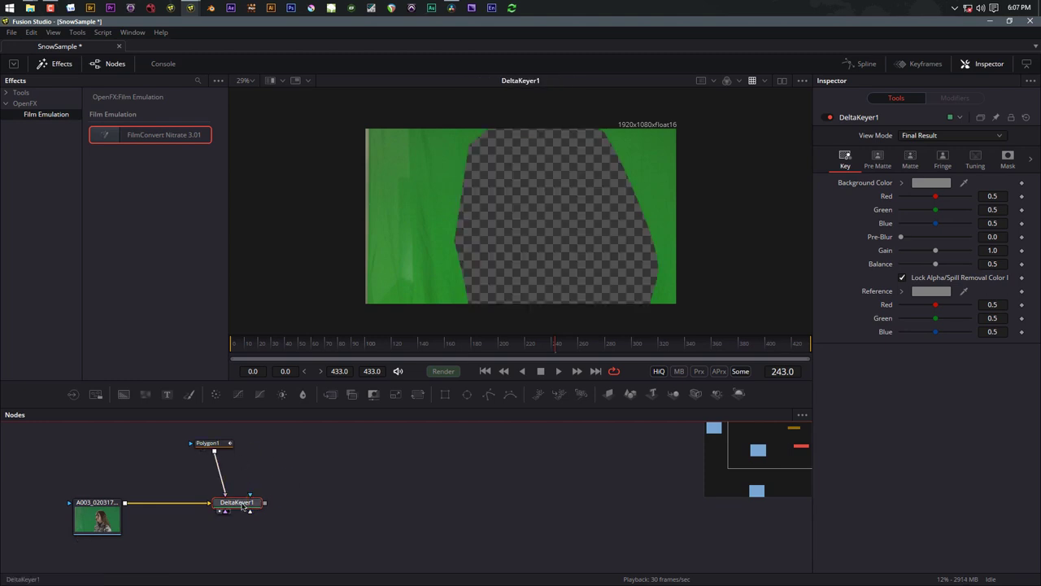
Invert the Polygon1 mask so the woman is kept, then select the keyer
{"action": "left_click", "coordinate": [210, 444]}
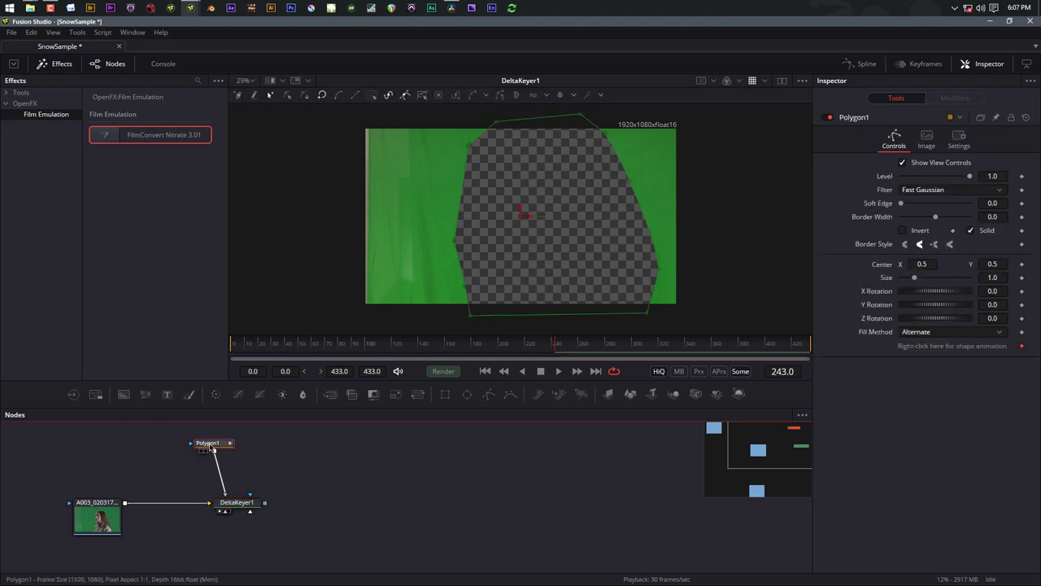
{"action": "left_click", "coordinate": [902, 230]}
{"action": "left_click", "coordinate": [427, 464]}
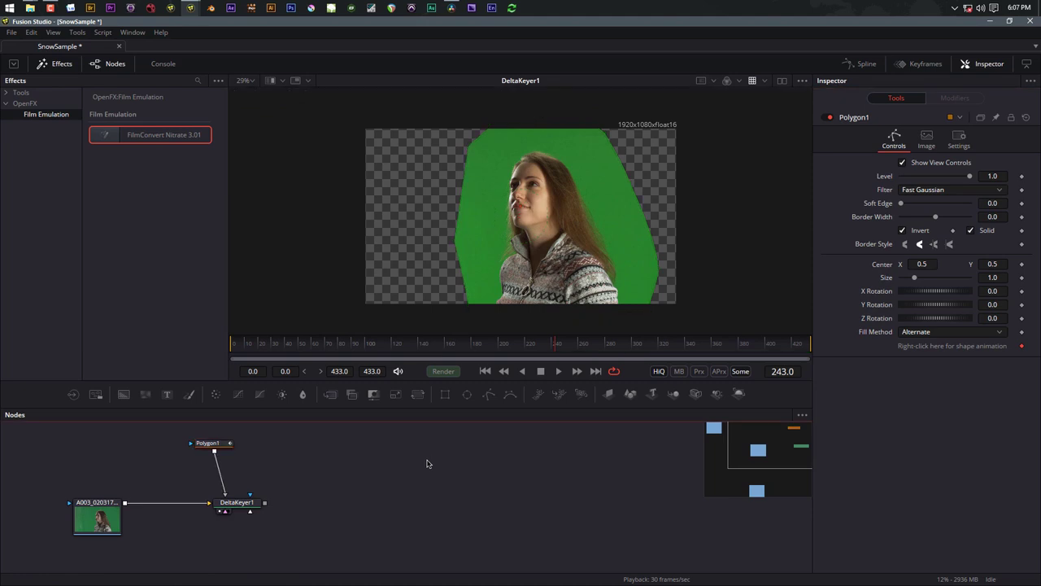
{"action": "left_click", "coordinate": [236, 504]}
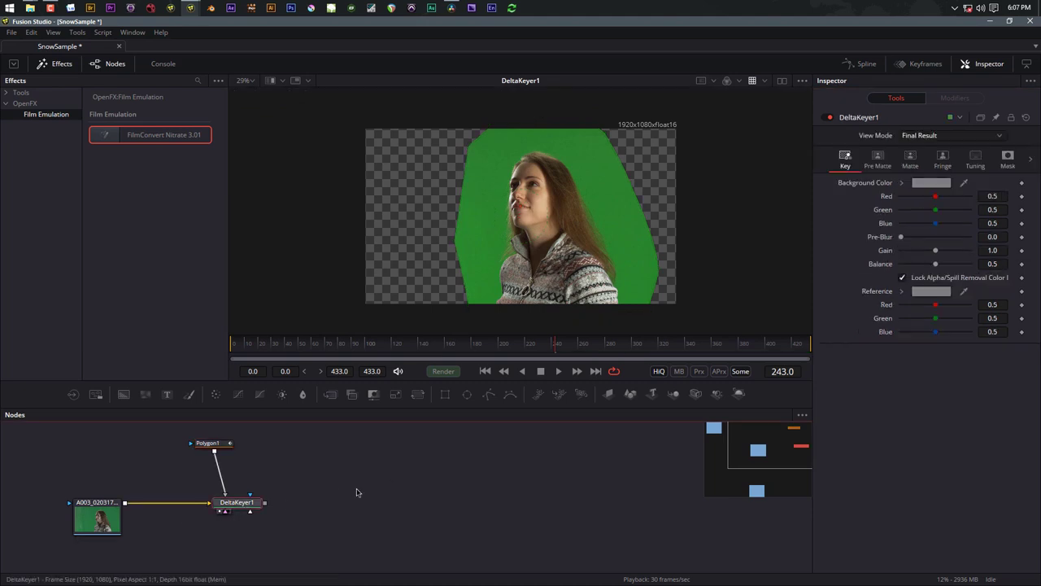
Sample the green screen as DeltaKeyer1's background colour
{"action": "left_click_drag", "start_coordinate": [964, 182], "coordinate": [941, 182]}
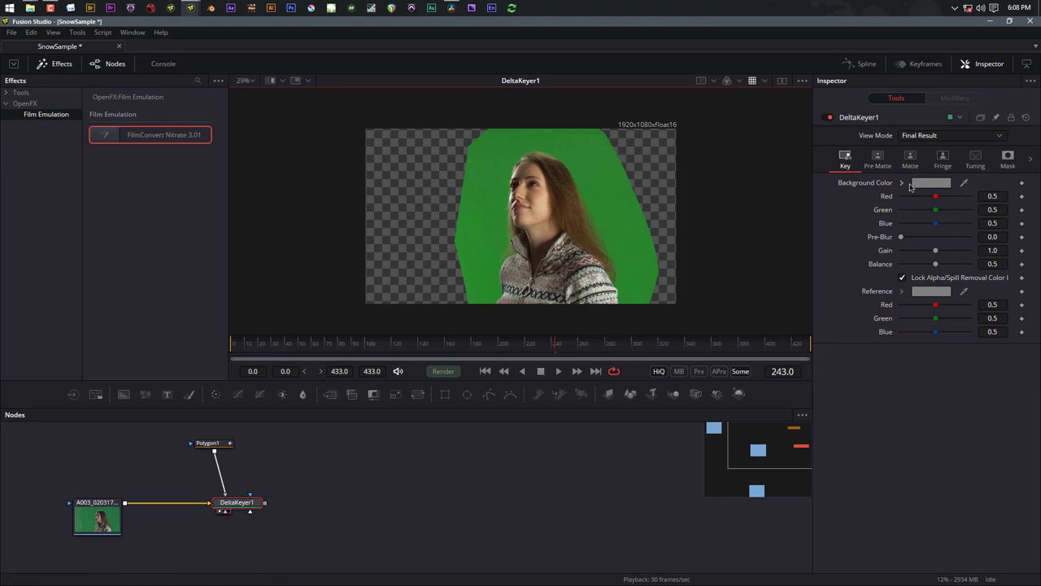
{"action": "left_click", "coordinate": [963, 184]}
{"action": "left_click_drag", "start_coordinate": [783, 203], "coordinate": [598, 198]}
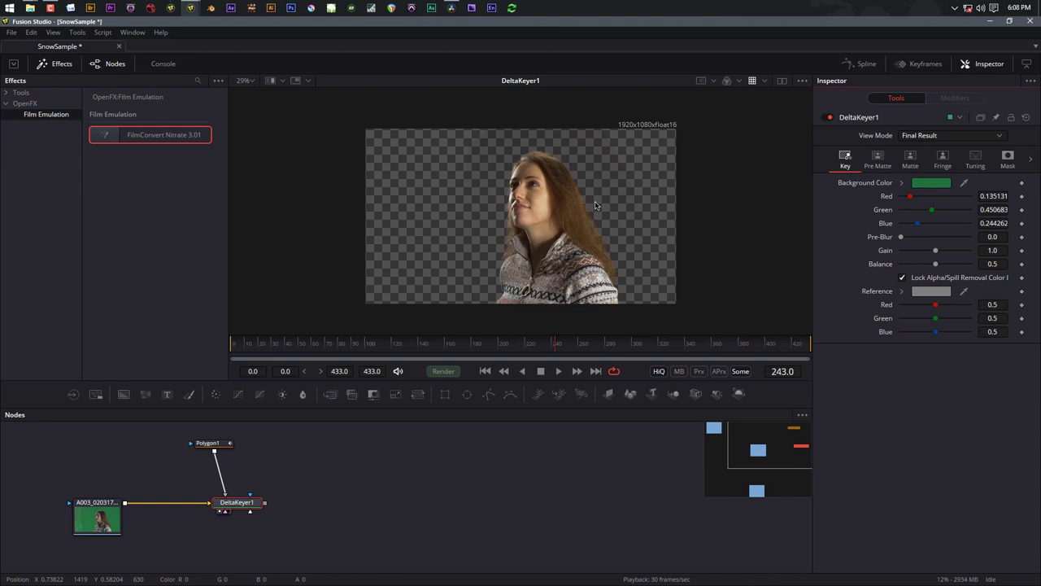
In the alpha view, set matte Threshold Low to 0.144 and High to 0.683
{"action": "left_click", "coordinate": [726, 82]}
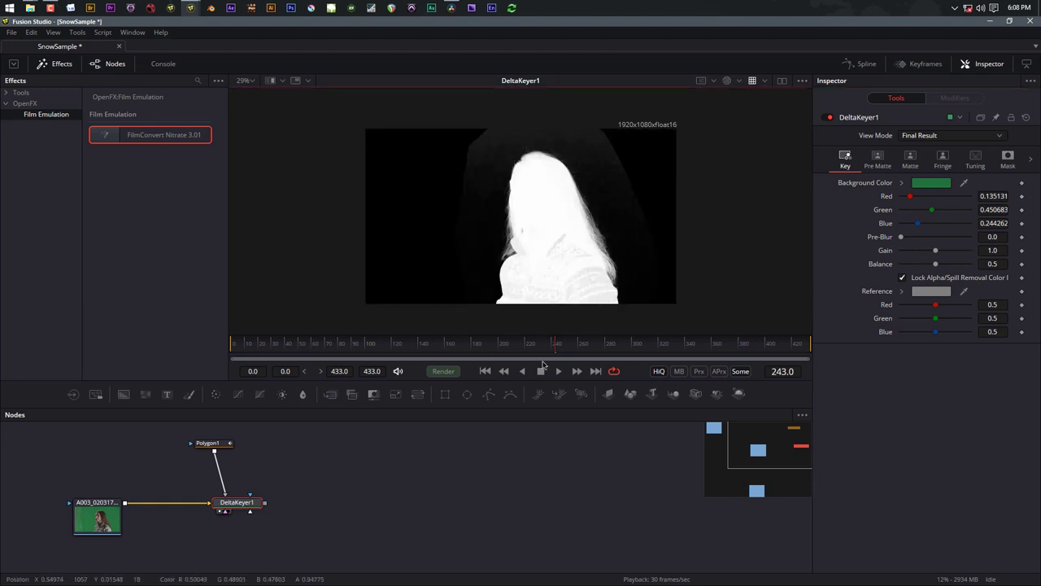
{"action": "left_click", "coordinate": [910, 160]}
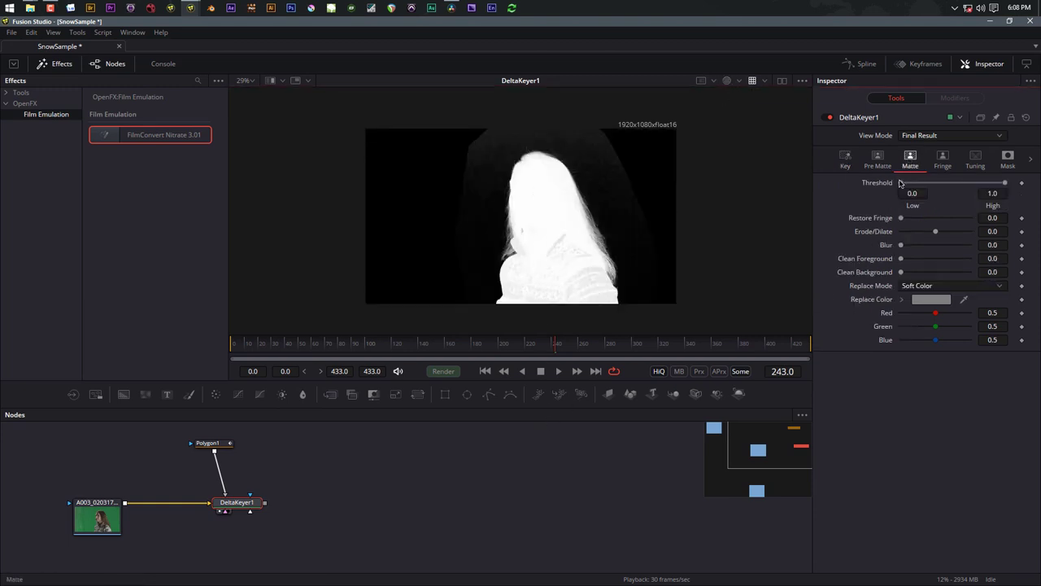
{"action": "left_click_drag", "start_coordinate": [901, 185], "coordinate": [905, 185]}
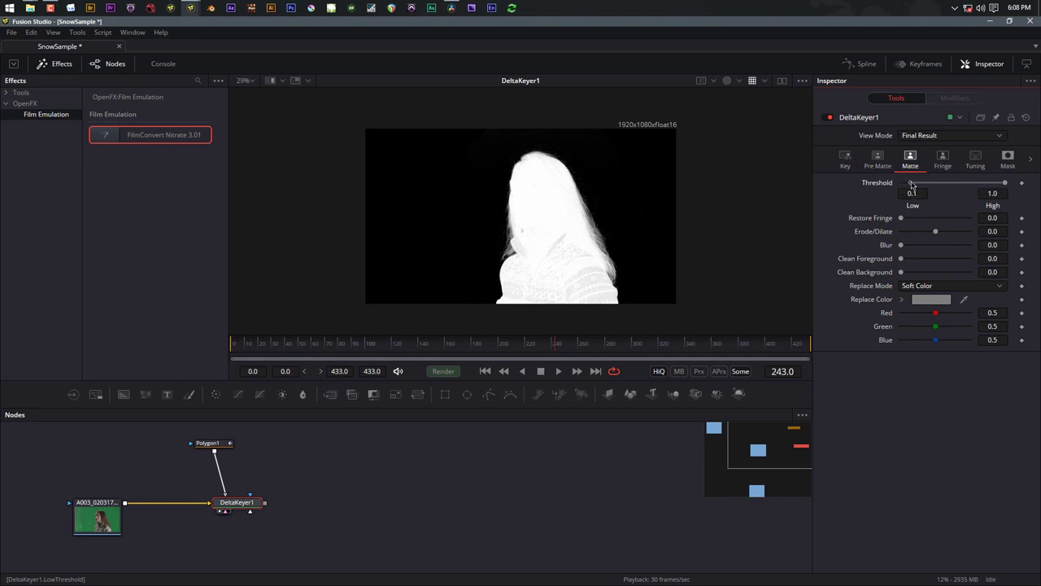
{"action": "left_click_drag", "start_coordinate": [1004, 185], "coordinate": [974, 183]}
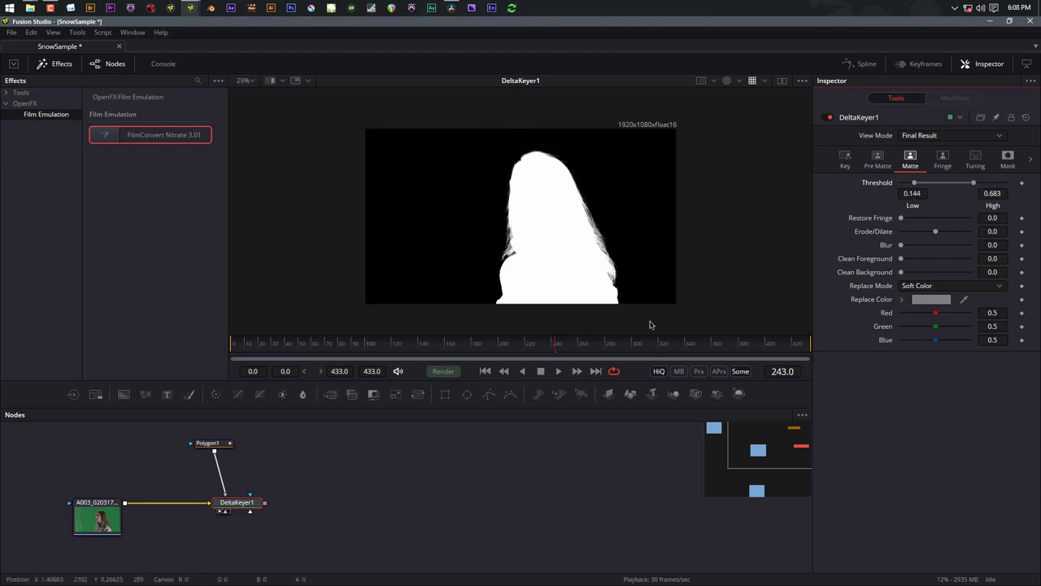
{"action": "left_click", "coordinate": [726, 81]}
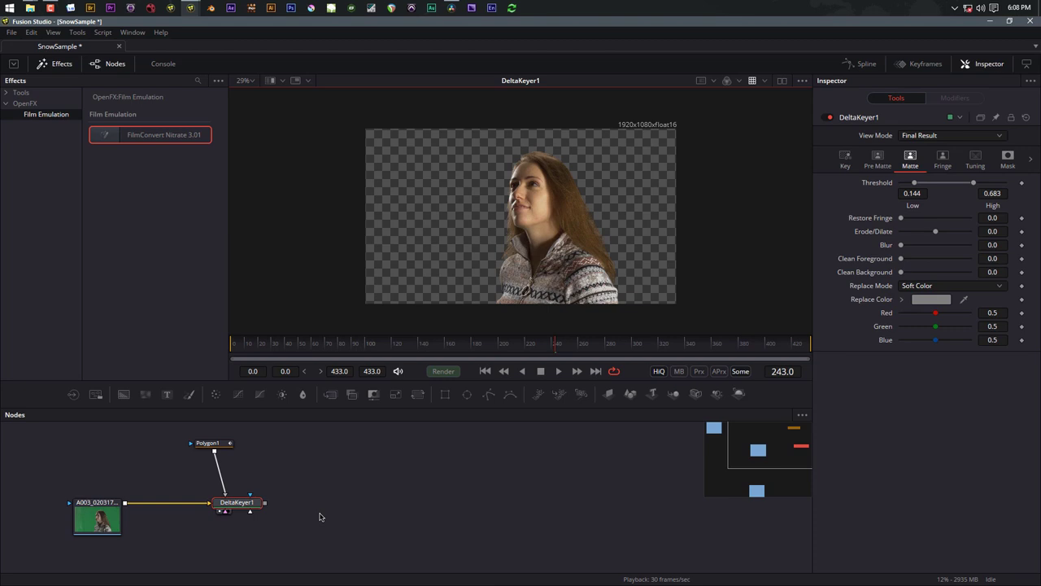
{"action": "scroll", "coordinate": [319, 517], "scroll_direction": "down", "scroll_amount": 3}
Merge DeltaKeyer1's keyed output over the St. Maries River background loader
{"action": "scroll", "coordinate": [339, 453], "scroll_direction": "down", "scroll_amount": 3}
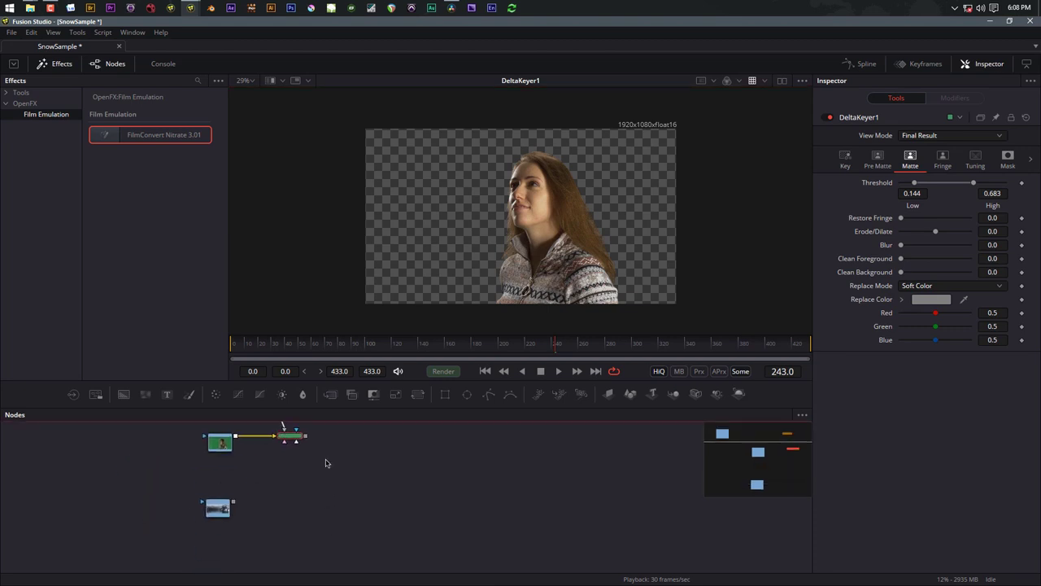
{"action": "scroll", "coordinate": [323, 462], "scroll_direction": "up", "scroll_amount": 3}
{"action": "left_click_drag", "start_coordinate": [118, 545], "coordinate": [558, 196]}
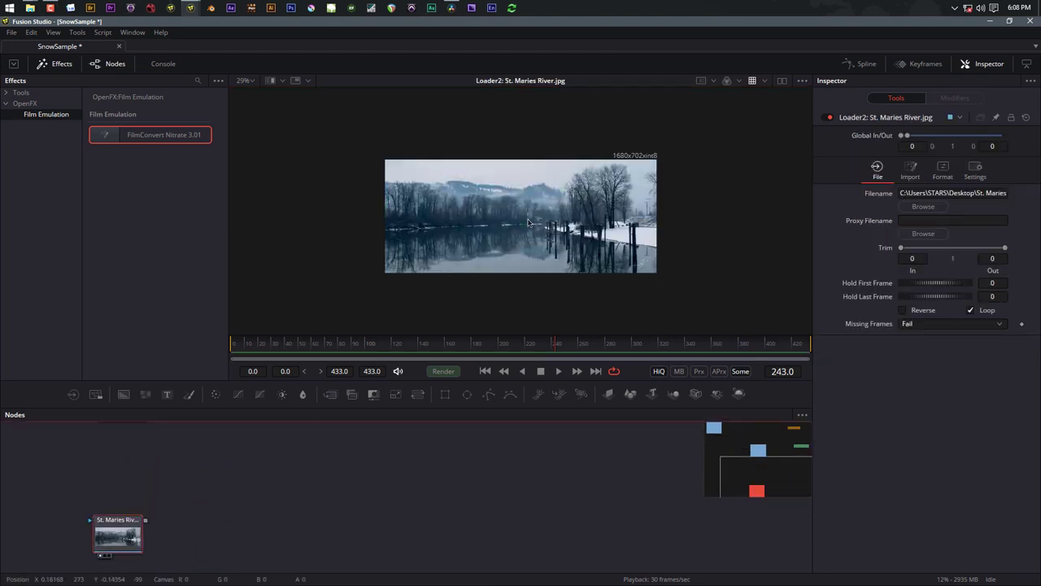
{"action": "scroll", "coordinate": [557, 196], "scroll_direction": "up", "scroll_amount": 2}
{"action": "scroll", "coordinate": [558, 196], "scroll_direction": "down", "scroll_amount": 2}
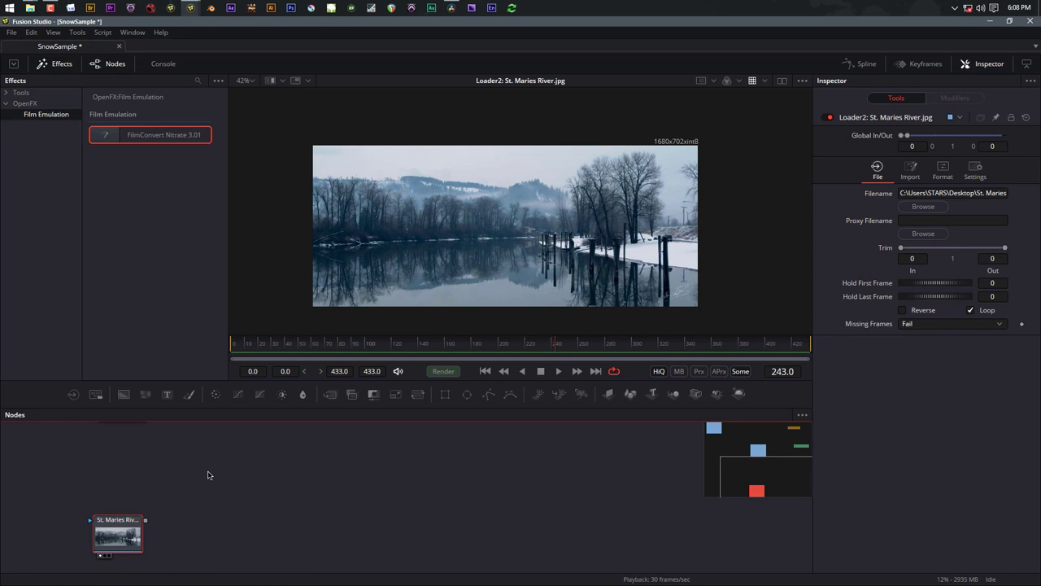
{"action": "scroll", "coordinate": [208, 475], "scroll_direction": "down", "scroll_amount": 2}
{"action": "scroll", "coordinate": [207, 464], "scroll_direction": "up", "scroll_amount": 2}
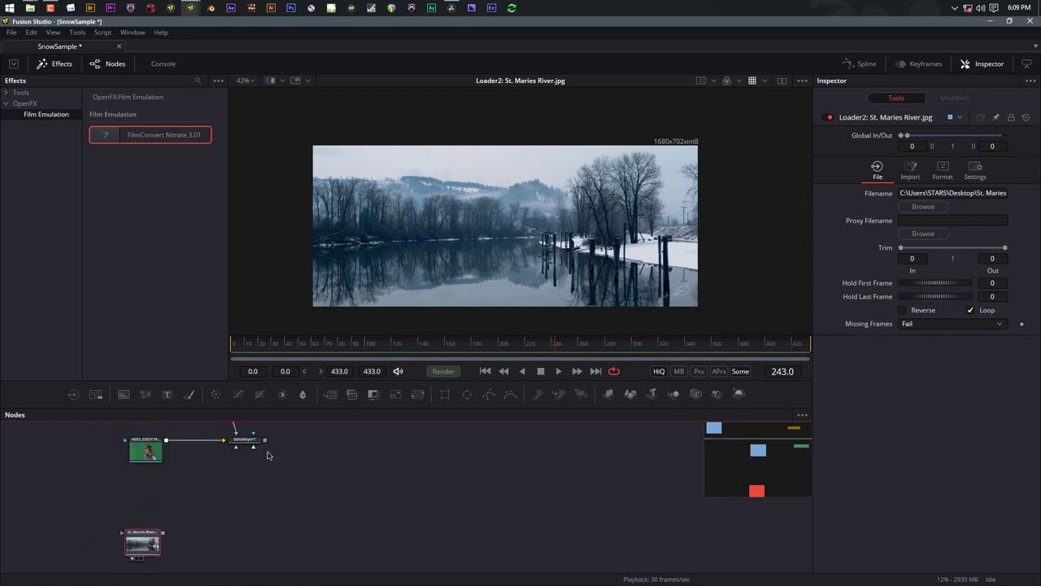
{"action": "left_click_drag", "start_coordinate": [284, 439], "coordinate": [165, 537]}
Move Merge1 right, view the composite, and select the keyer node
{"action": "left_click_drag", "start_coordinate": [240, 537], "coordinate": [395, 534]}
{"action": "key", "text": "1"}
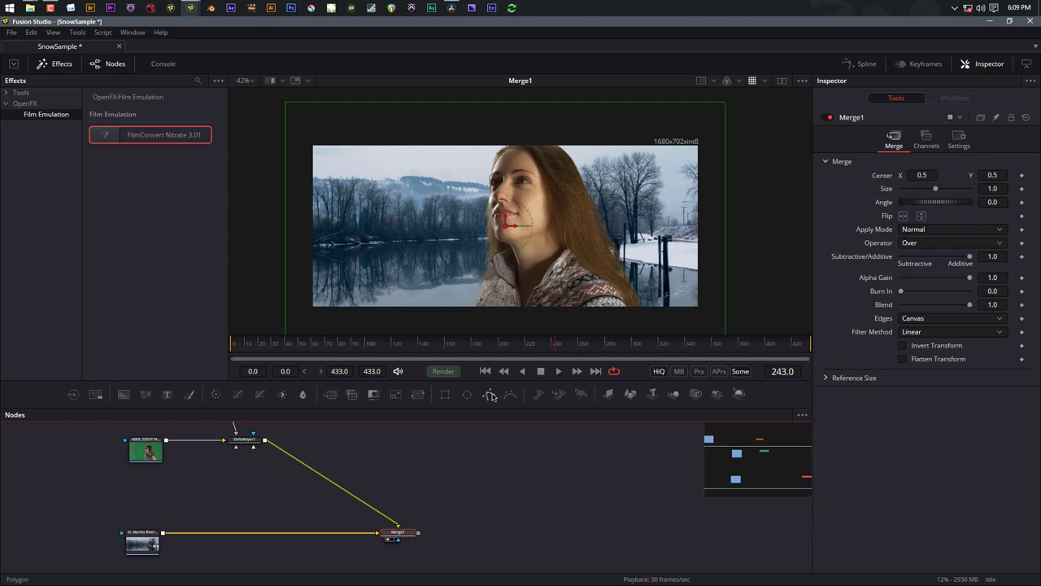
{"action": "scroll", "coordinate": [468, 214], "scroll_direction": "up", "scroll_amount": 5}
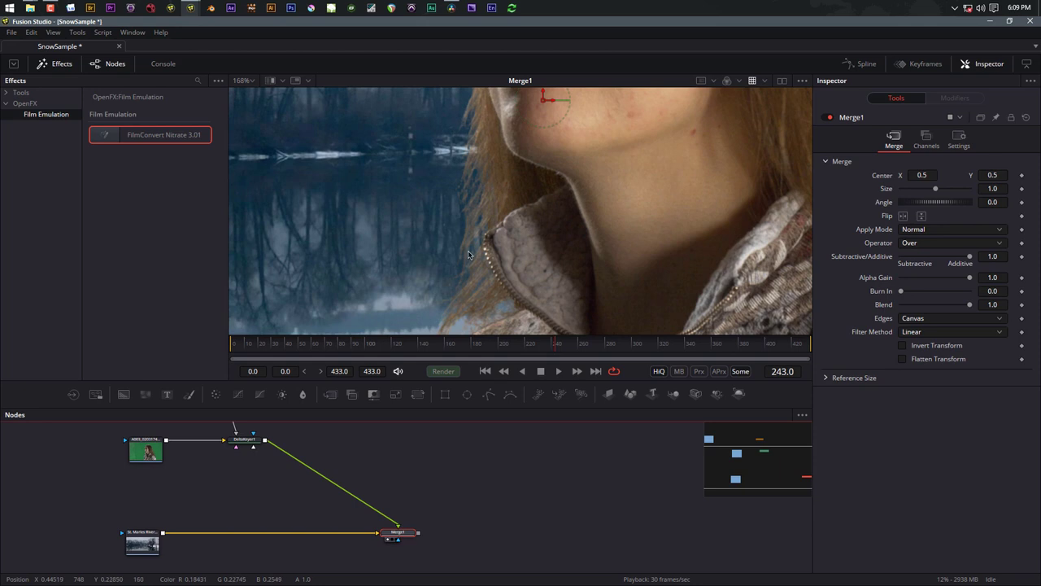
{"action": "scroll", "coordinate": [582, 179], "scroll_direction": "down", "scroll_amount": 3}
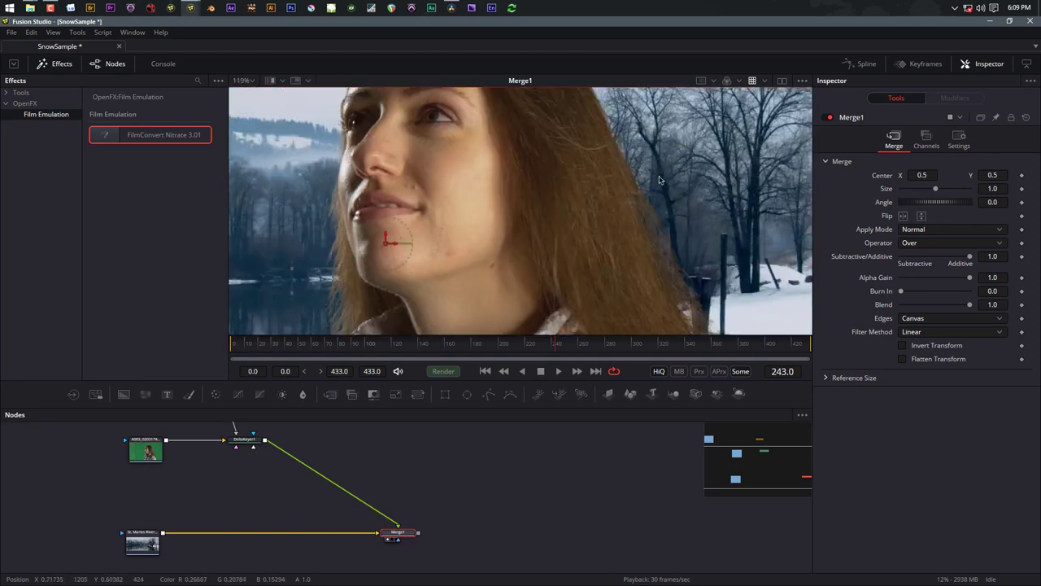
{"action": "scroll", "coordinate": [541, 211], "scroll_direction": "up", "scroll_amount": 3}
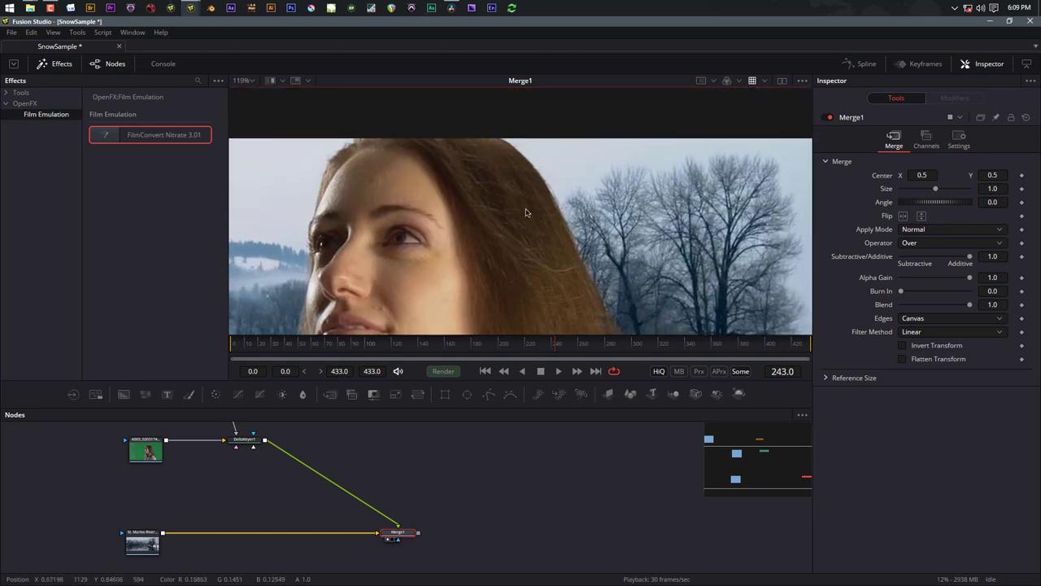
{"action": "scroll", "coordinate": [516, 204], "scroll_direction": "down", "scroll_amount": 3}
{"action": "scroll", "coordinate": [558, 179], "scroll_direction": "down", "scroll_amount": 3}
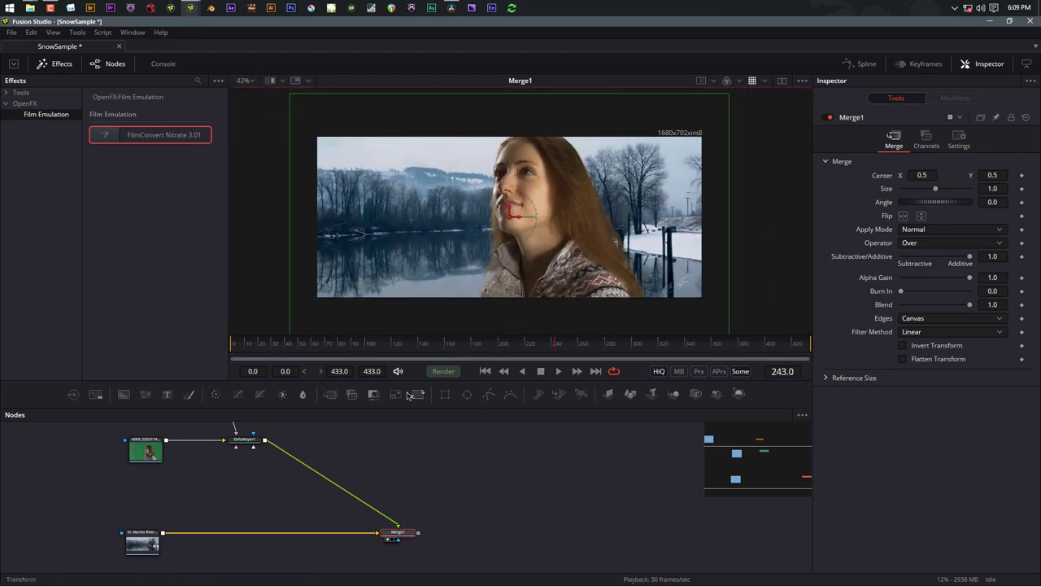
{"action": "left_click", "coordinate": [250, 443]}
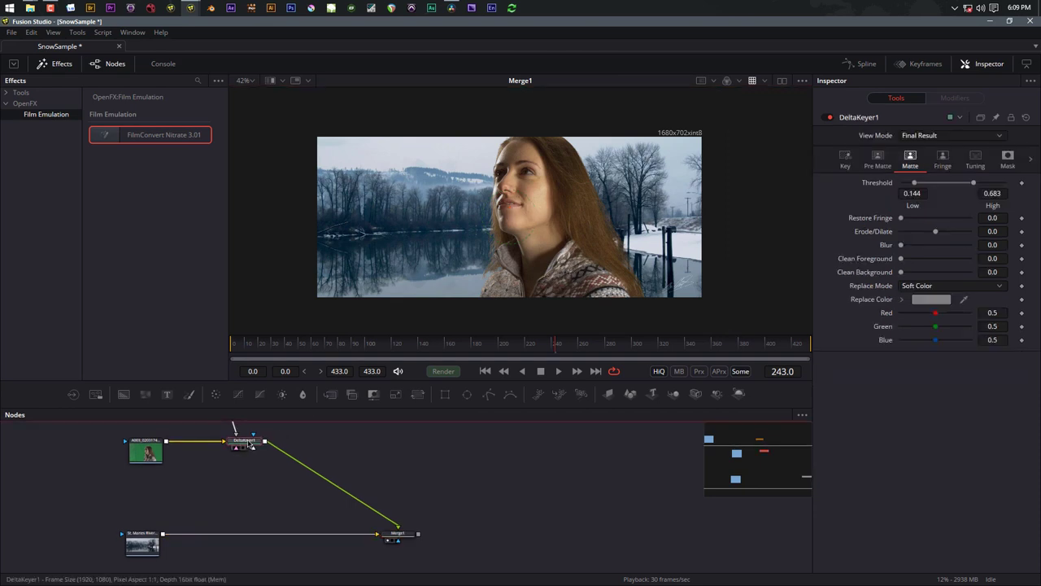
Insert Transform1 after DeltaKeyer1 with size 0.67 and center X moved to 0.544428
{"action": "left_click", "coordinate": [417, 395]}
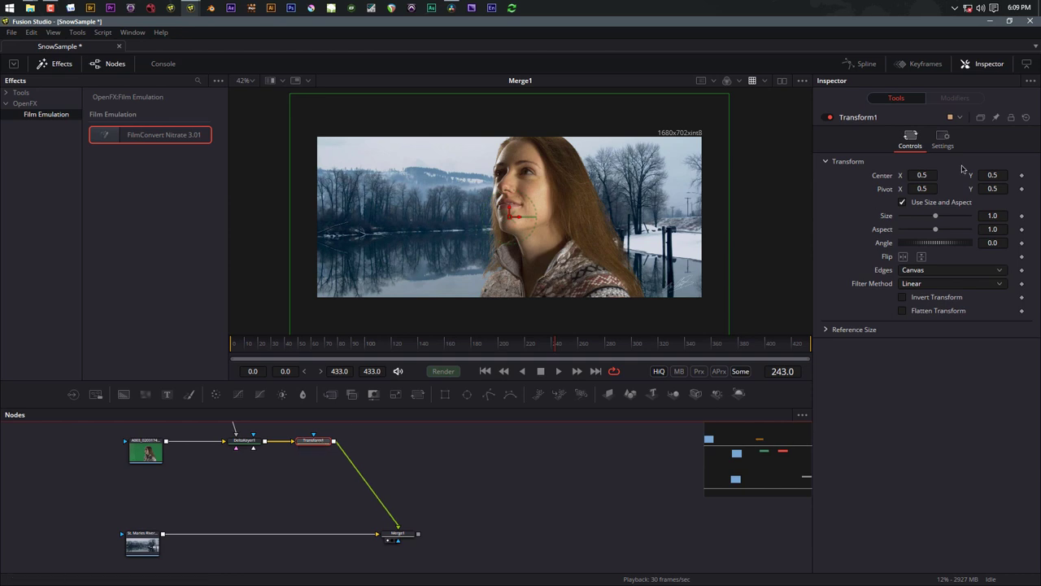
{"action": "left_click_drag", "start_coordinate": [936, 217], "coordinate": [925, 217]}
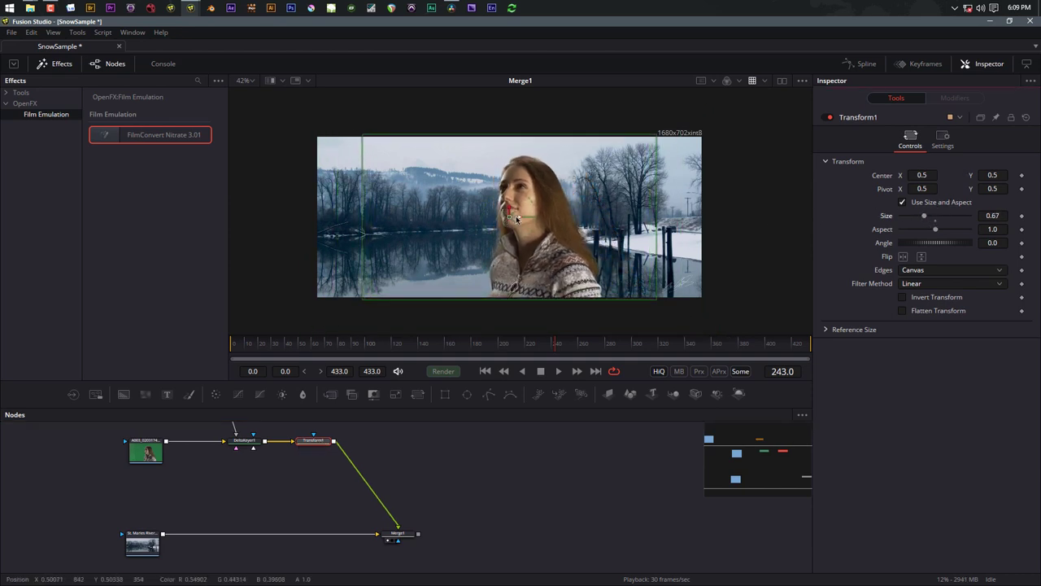
{"action": "mouse_move", "coordinate": [510, 216]}
{"action": "left_mouse_down"}
{"action": "mouse_move", "coordinate": [578, 220]}
{"action": "mouse_move", "coordinate": [530, 217]}
{"action": "left_mouse_up"}
{"action": "left_click", "coordinate": [511, 488]}
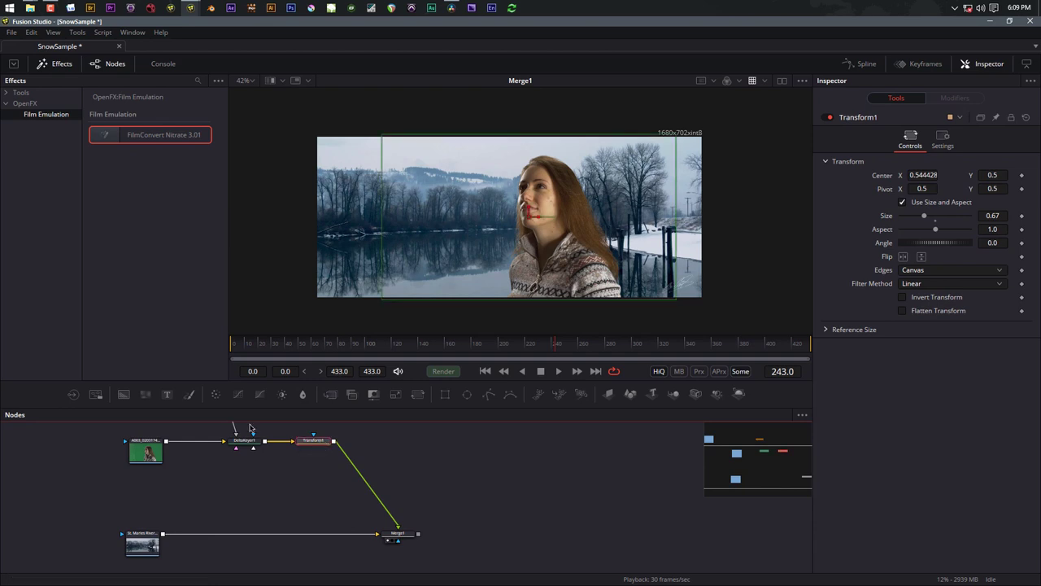
Add a Color Corrector after Transform1, cool the woman toward blue, and slightly tint her shadows
{"action": "left_click", "coordinate": [217, 395]}
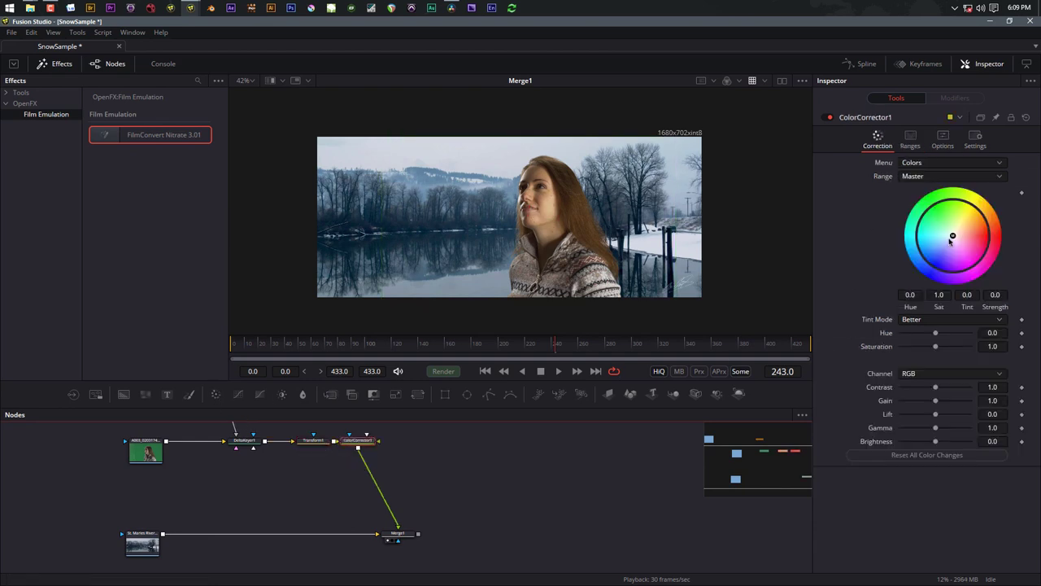
{"action": "left_click_drag", "start_coordinate": [952, 237], "coordinate": [942, 244]}
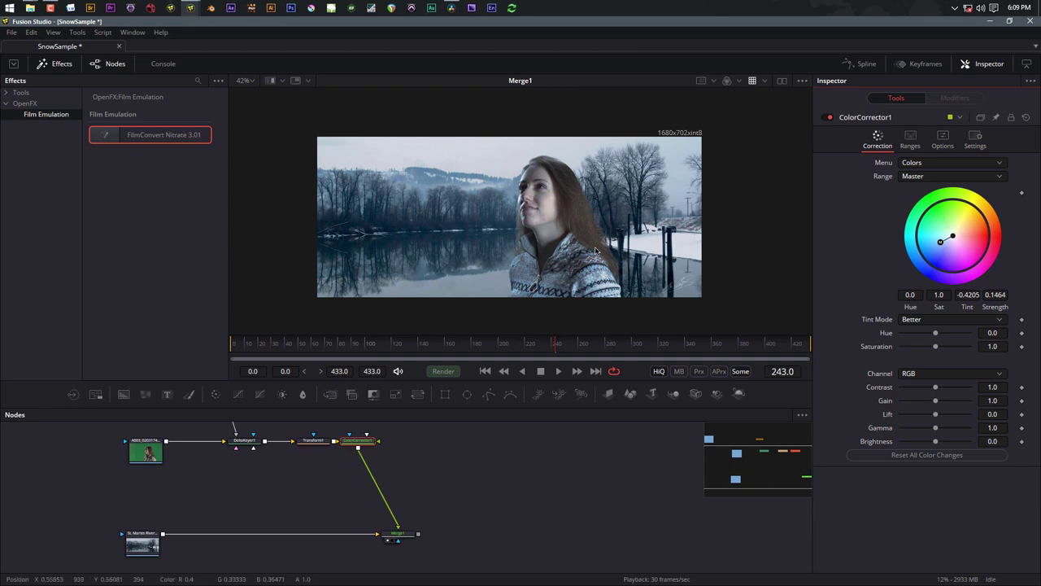
{"action": "left_click", "coordinate": [913, 177]}
{"action": "left_click", "coordinate": [915, 188]}
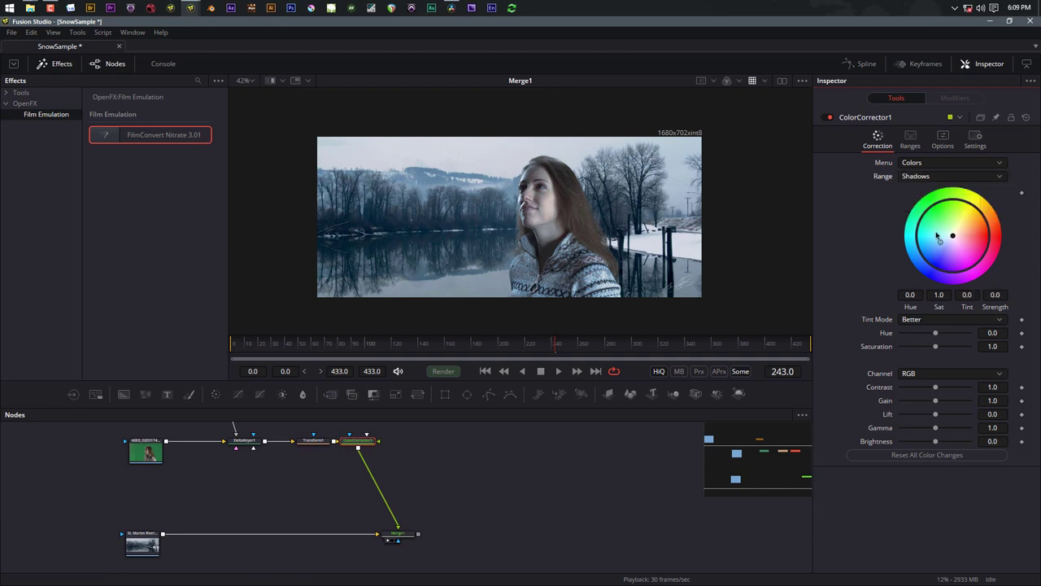
{"action": "left_click_drag", "start_coordinate": [953, 240], "coordinate": [951, 239]}
{"action": "left_click_drag", "start_coordinate": [949, 238], "coordinate": [946, 239]}
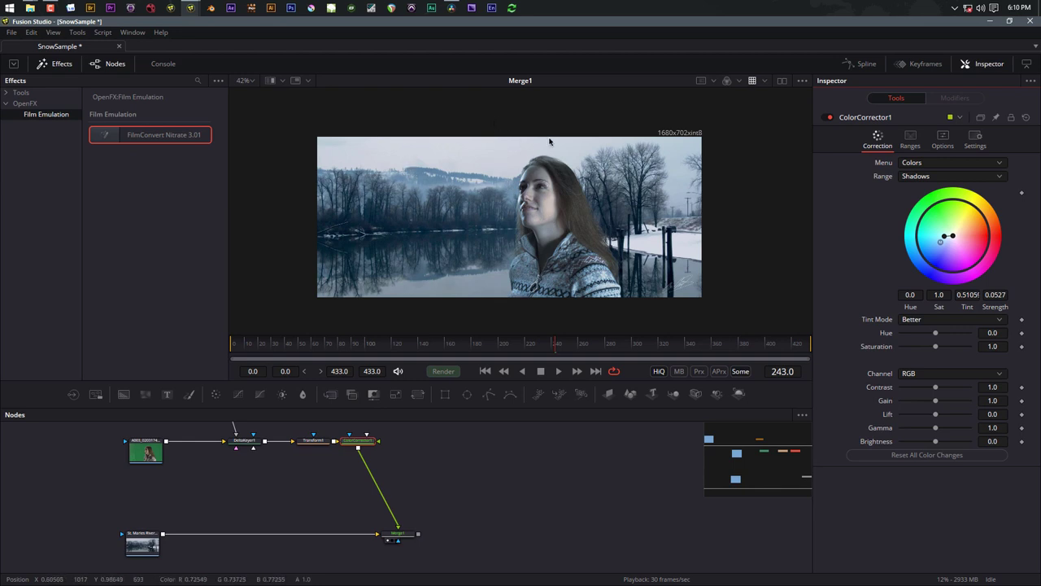
Select Transform1 to show its settings in the Inspector
{"action": "scroll", "coordinate": [533, 202], "scroll_direction": "up", "scroll_amount": 5}
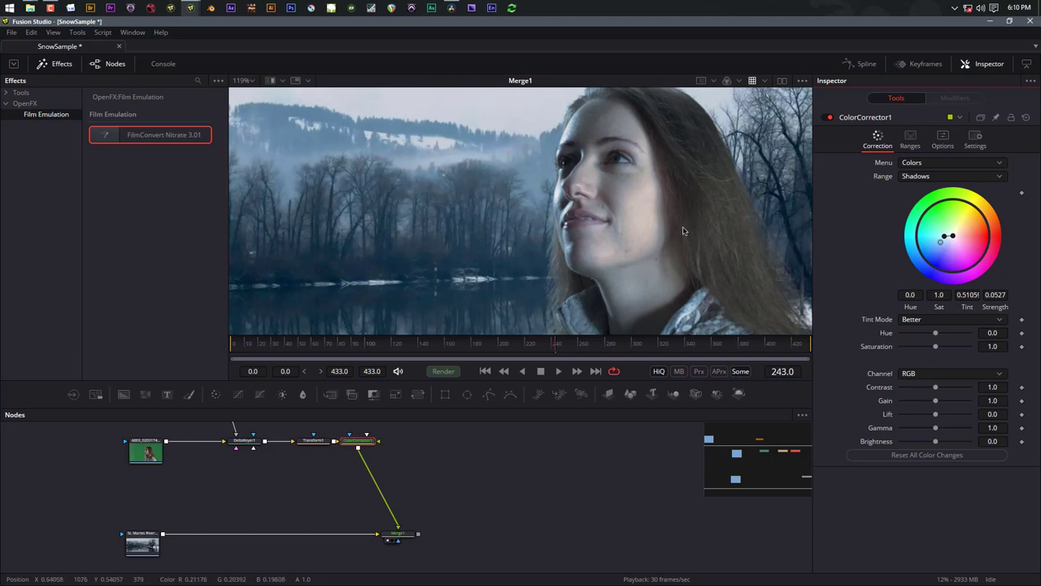
{"action": "scroll", "coordinate": [614, 237], "scroll_direction": "down", "scroll_amount": 5}
{"action": "scroll", "coordinate": [623, 253], "scroll_direction": "down", "scroll_amount": 2}
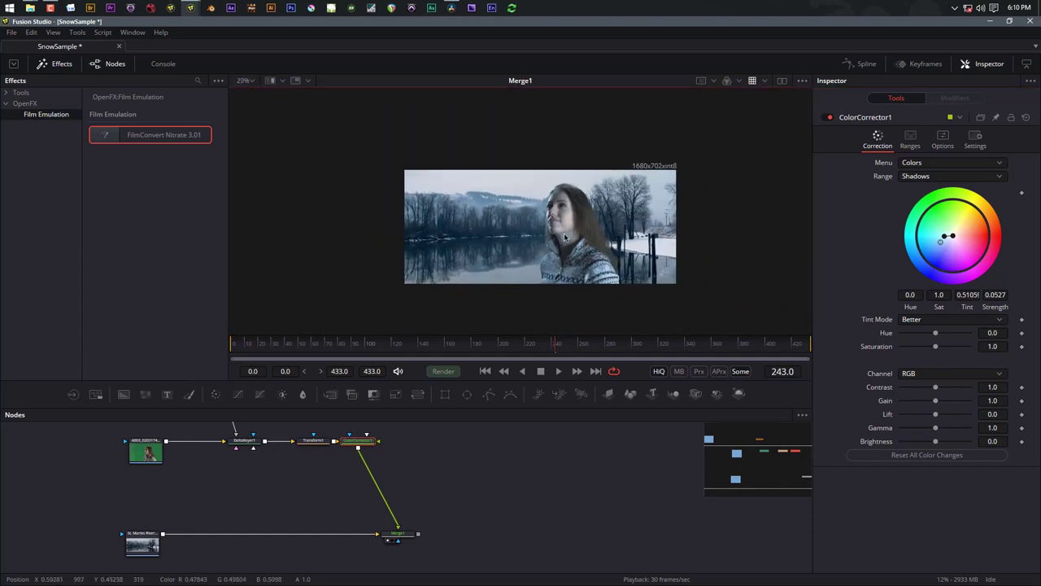
{"action": "scroll", "coordinate": [535, 237], "scroll_direction": "up", "scroll_amount": 2}
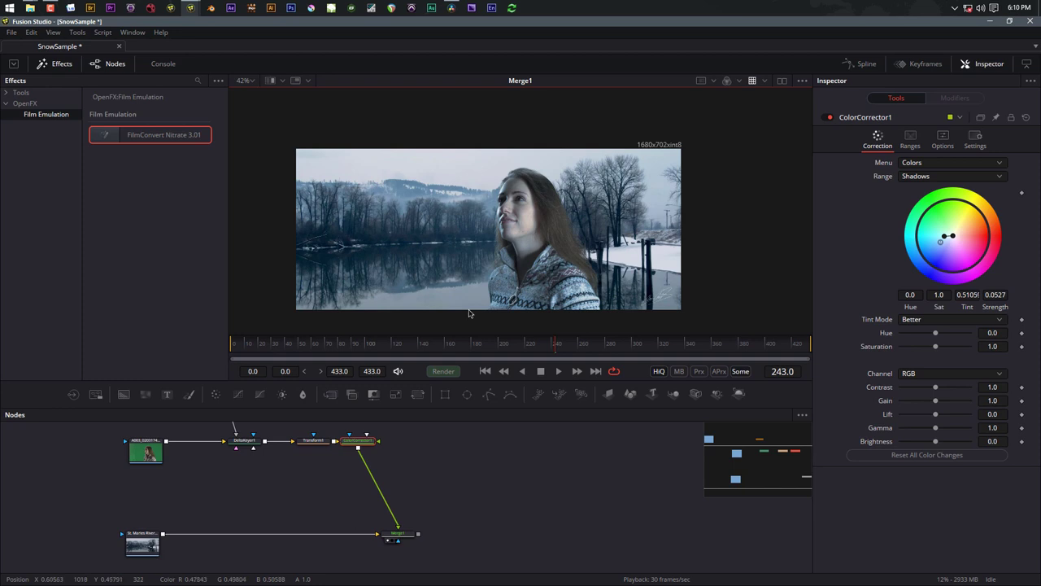
{"action": "left_click", "coordinate": [317, 442]}
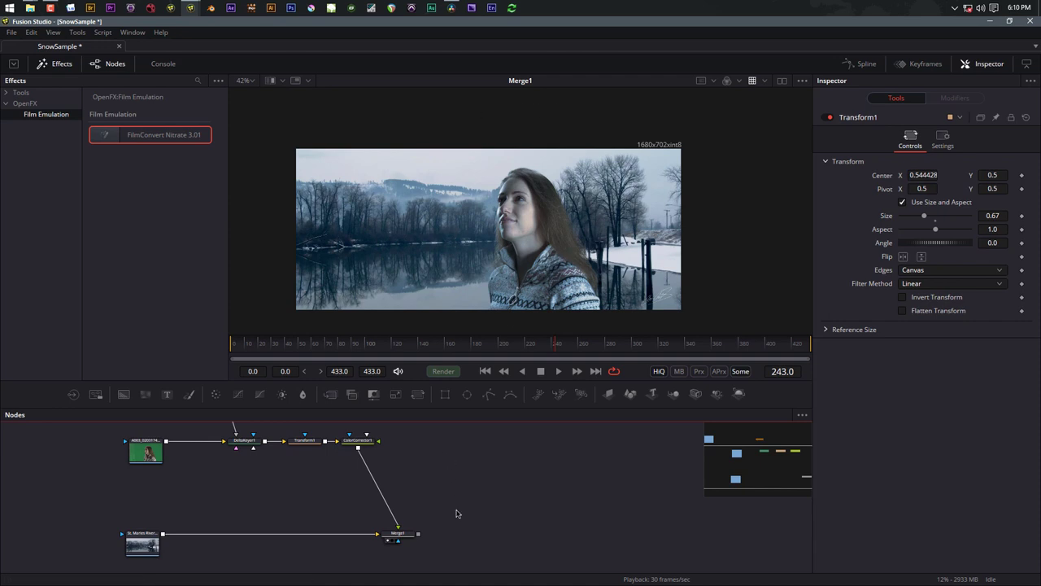
Open the template Bins and browse to Templates > Fusion > Particles
{"action": "scroll", "coordinate": [464, 488], "scroll_direction": "down", "scroll_amount": 3}
{"action": "scroll", "coordinate": [474, 455], "scroll_direction": "down", "scroll_amount": 3}
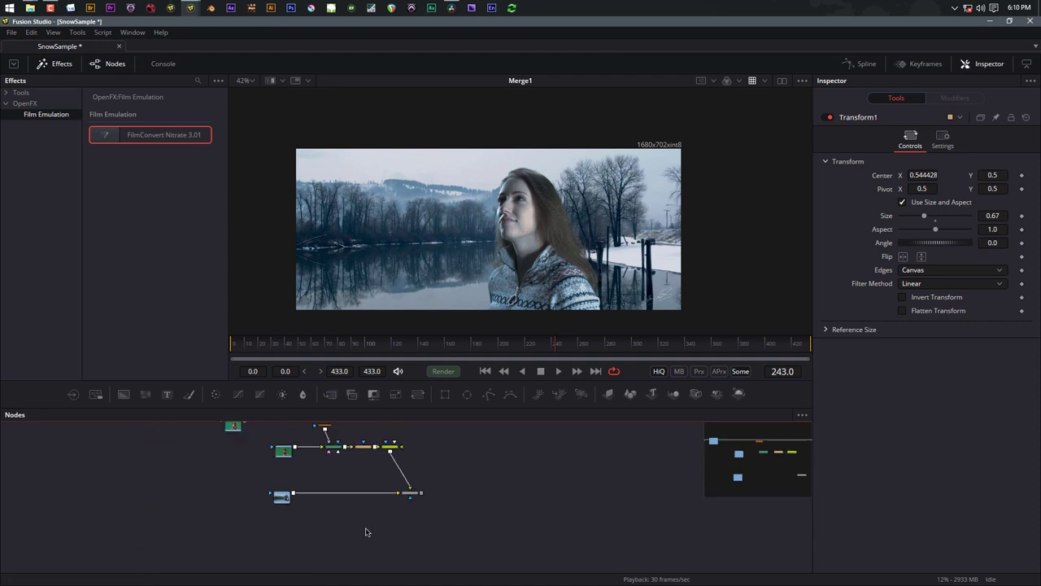
{"action": "scroll", "coordinate": [350, 524], "scroll_direction": "down", "scroll_amount": 3}
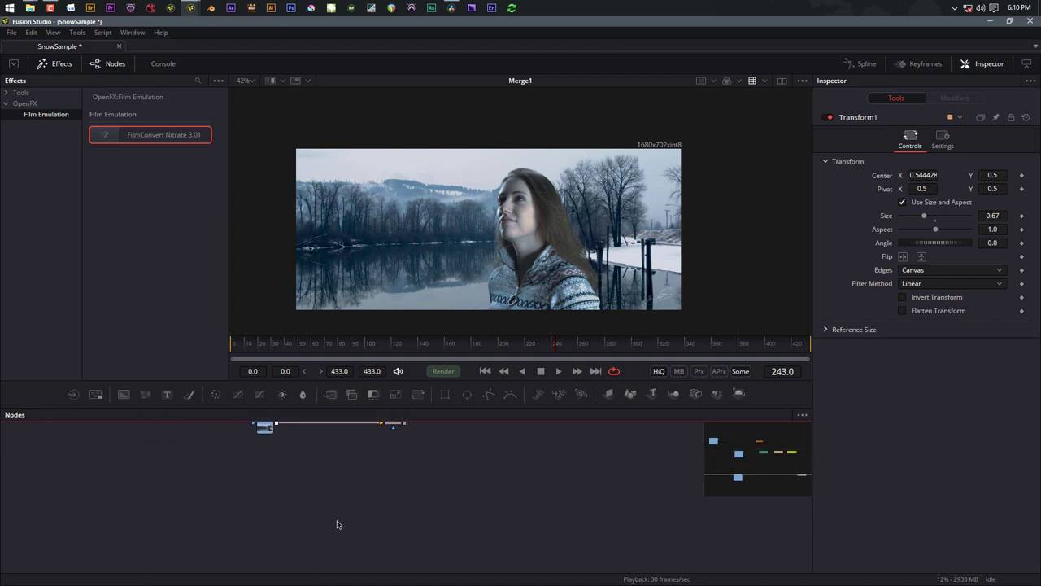
{"action": "left_click", "coordinate": [11, 32]}
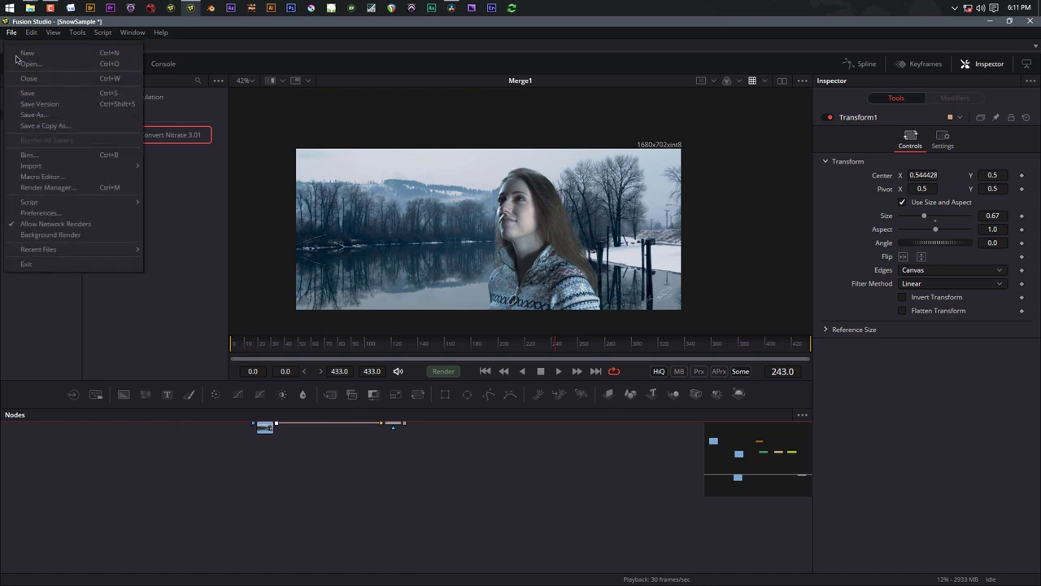
{"action": "left_click", "coordinate": [35, 160]}
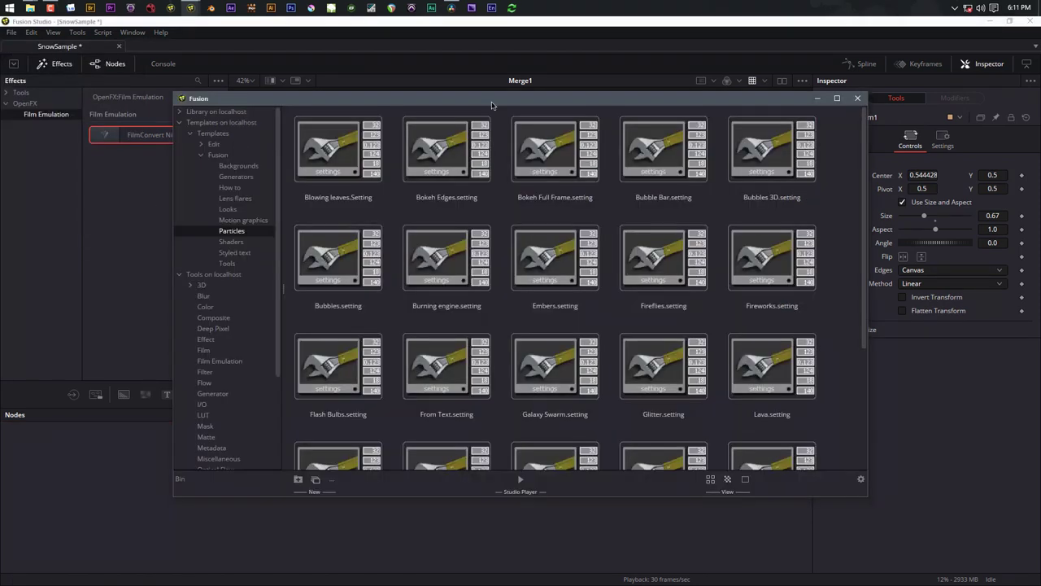
{"action": "left_click", "coordinate": [233, 167]}
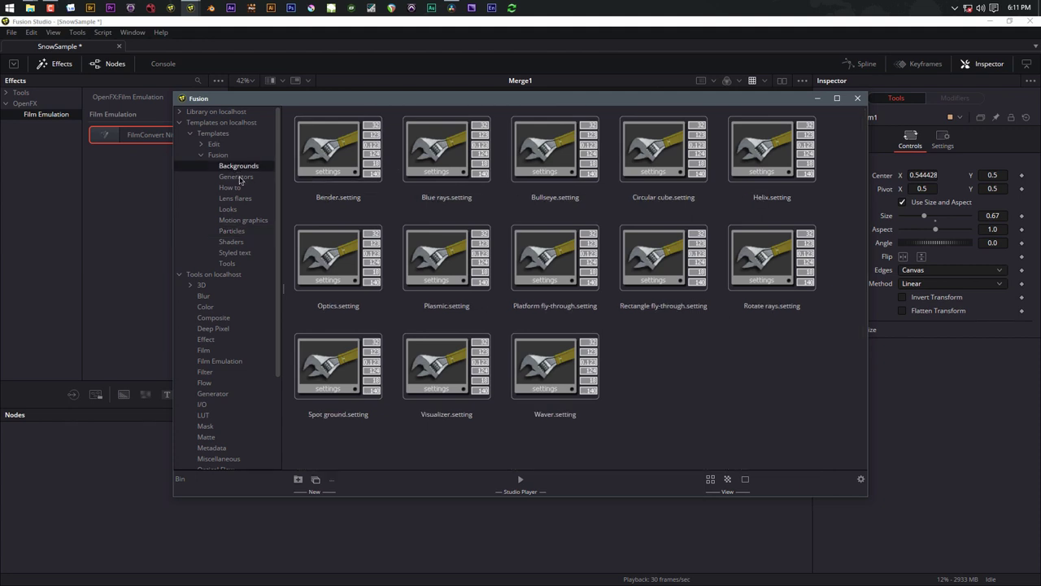
{"action": "left_click", "coordinate": [239, 178]}
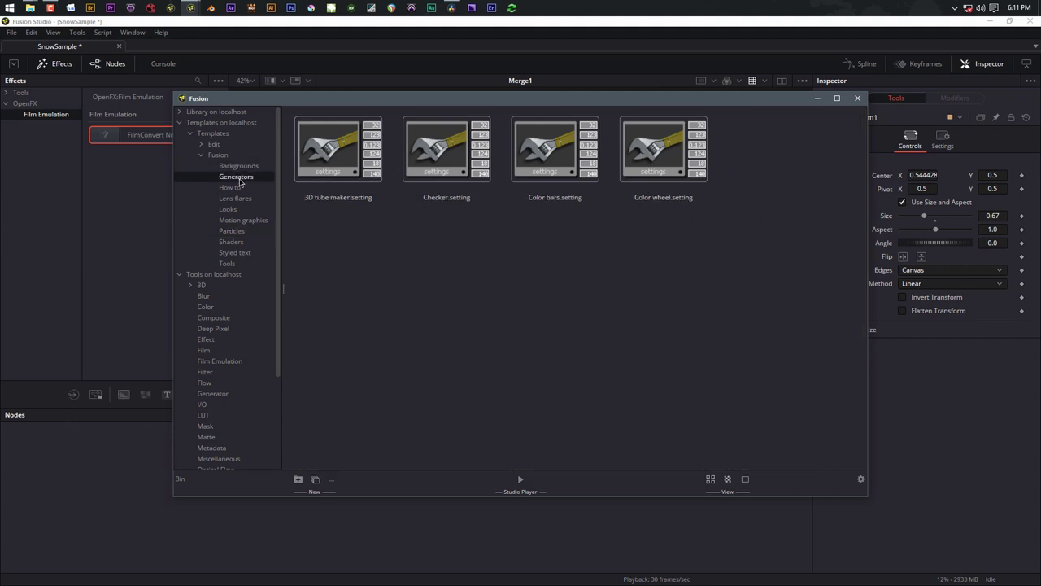
{"action": "left_click", "coordinate": [233, 232]}
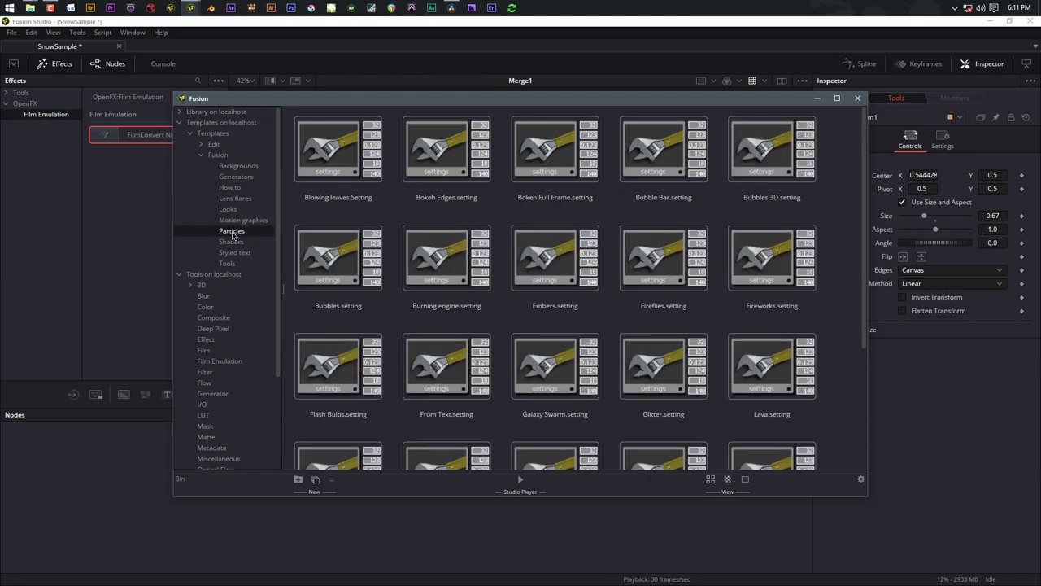
Drag Snow.setting from the Particles bin into the Nodes panel
{"action": "scroll", "coordinate": [420, 339], "scroll_direction": "down", "scroll_amount": 1}
{"action": "scroll", "coordinate": [420, 339], "scroll_direction": "down", "scroll_amount": 1}
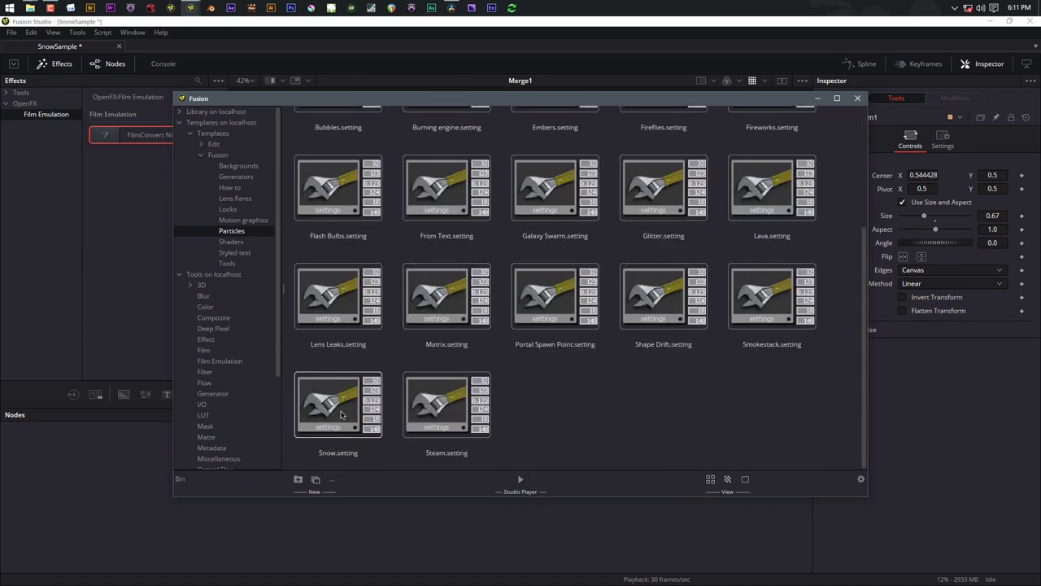
{"action": "left_click_drag", "start_coordinate": [341, 414], "coordinate": [216, 550]}
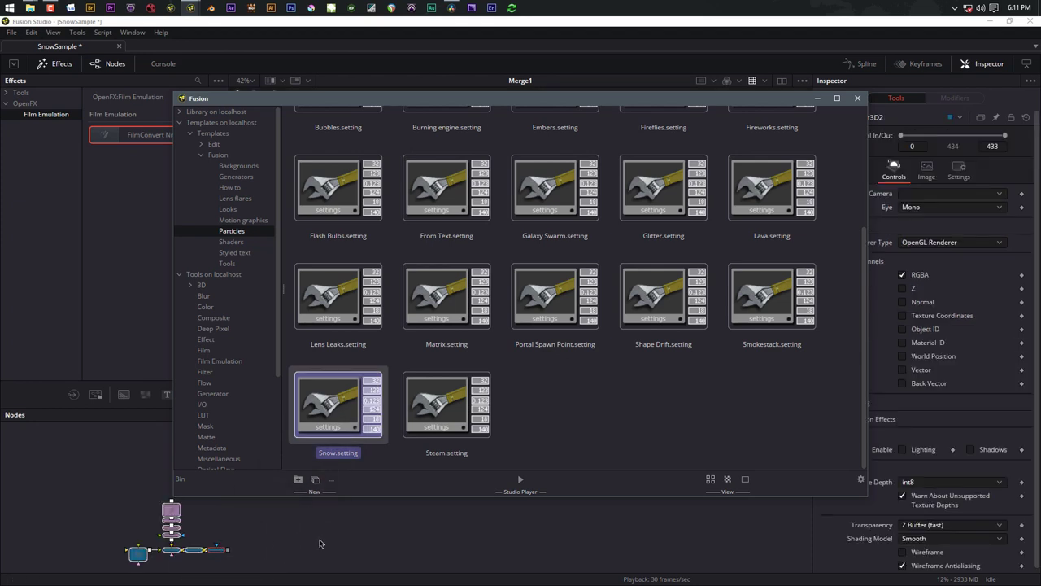
Close the Bins window and preview Renderer3D2's snow output from the first frame
{"action": "left_click", "coordinate": [857, 98]}
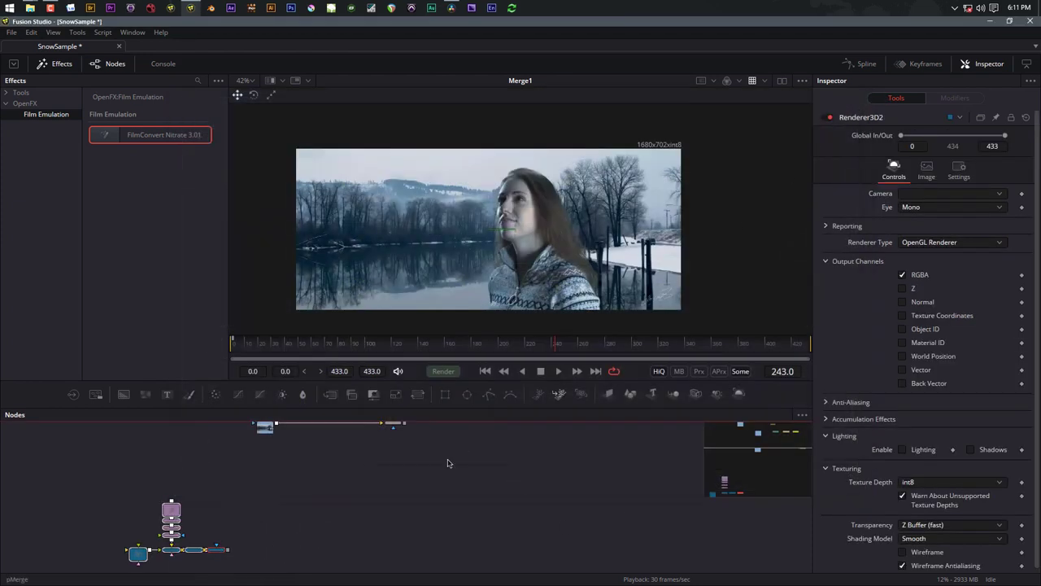
{"action": "left_click", "coordinate": [251, 527]}
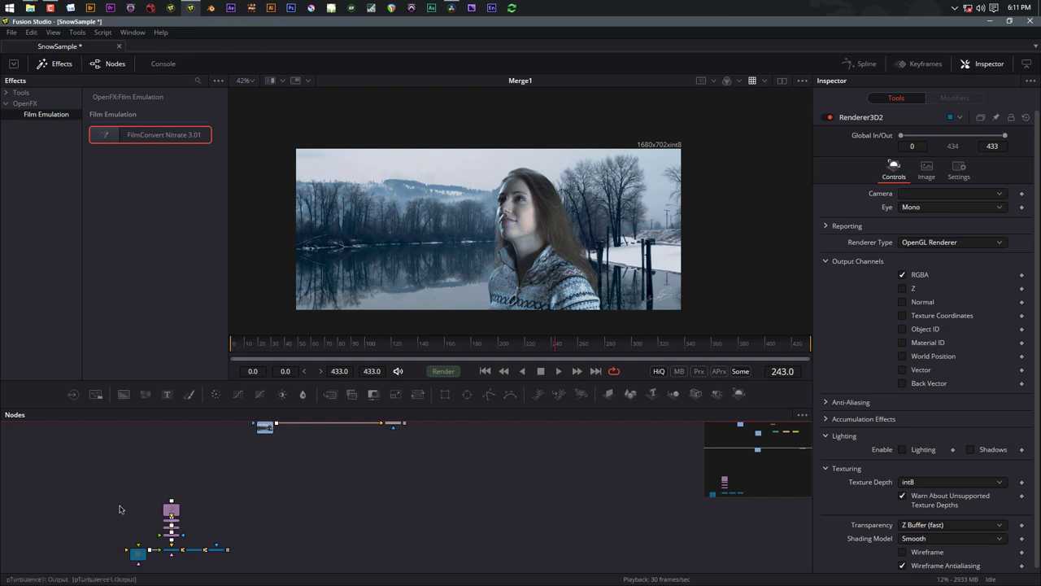
{"action": "scroll", "coordinate": [163, 504], "scroll_direction": "up", "scroll_amount": 5}
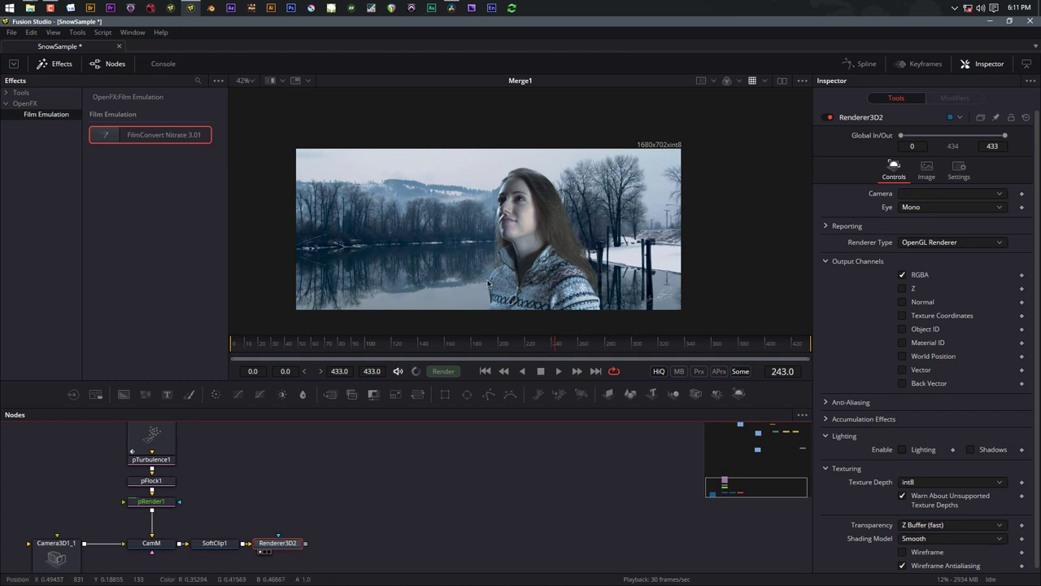
{"action": "key", "text": "1"}
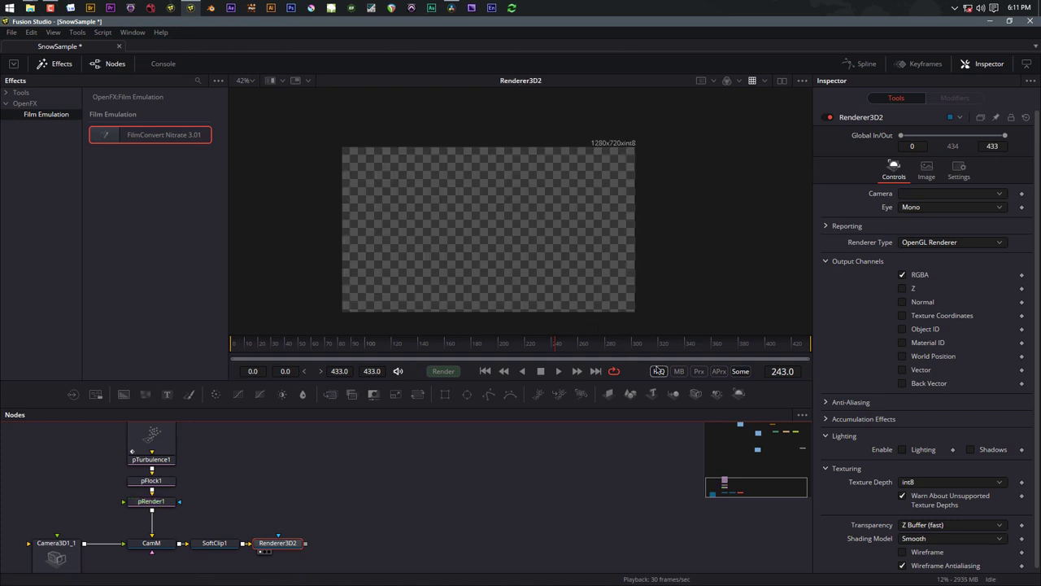
{"action": "left_click", "coordinate": [486, 371]}
{"action": "key", "text": "space"}
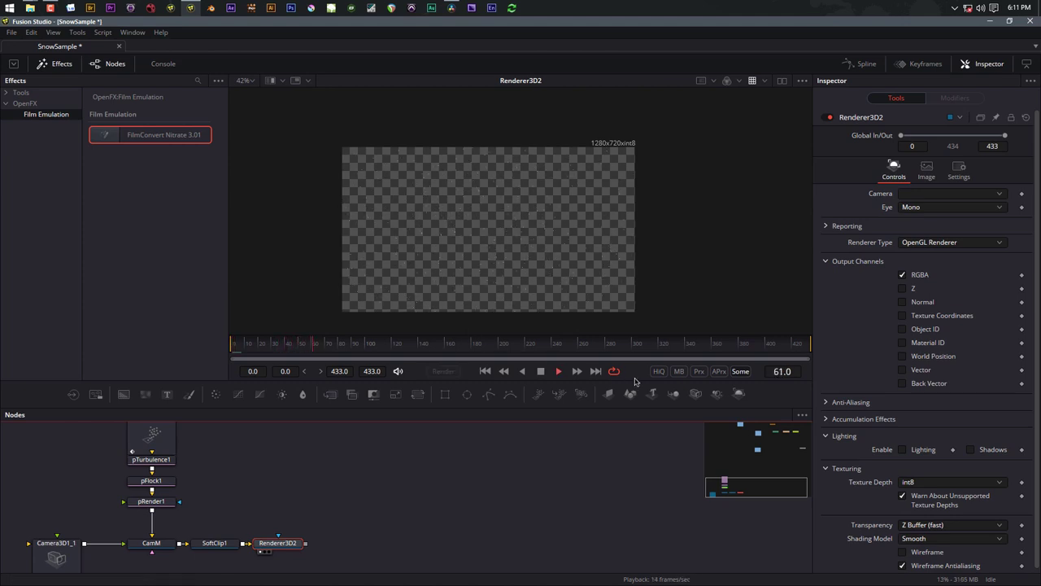
{"action": "key", "text": "space"}
Enable HiQ and replay the snow preview from the start in high quality
{"action": "left_click", "coordinate": [486, 371]}
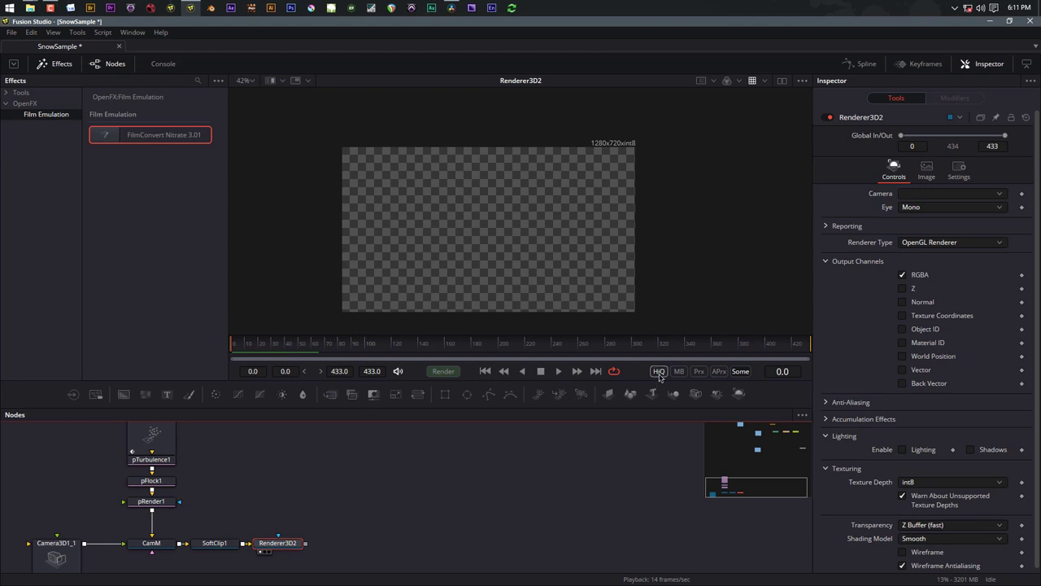
{"action": "left_click", "coordinate": [659, 371]}
{"action": "key", "text": "space"}
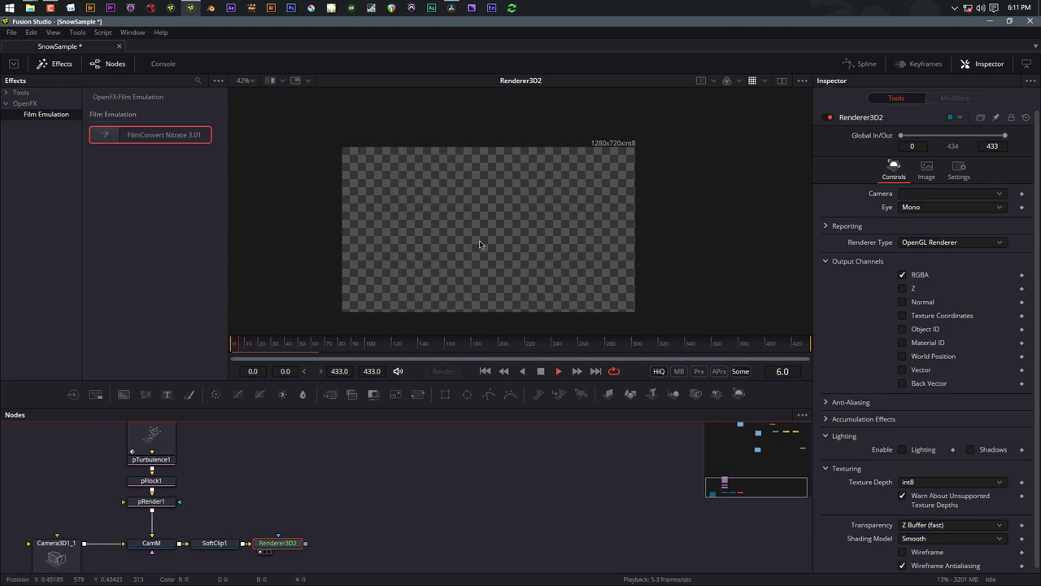
{"action": "scroll", "coordinate": [489, 244], "scroll_direction": "up", "scroll_amount": 4}
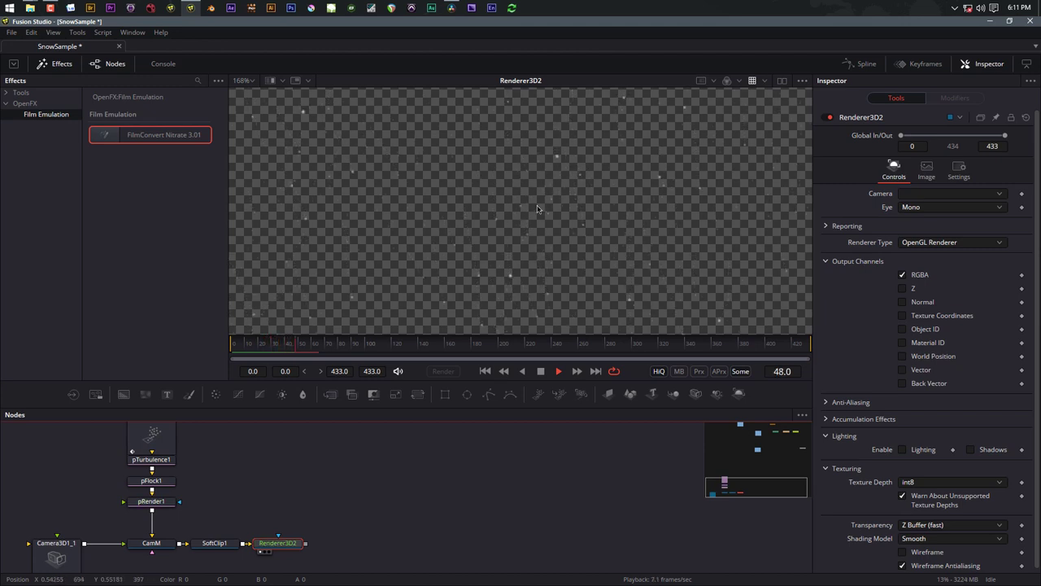
{"action": "left_click", "coordinate": [486, 371]}
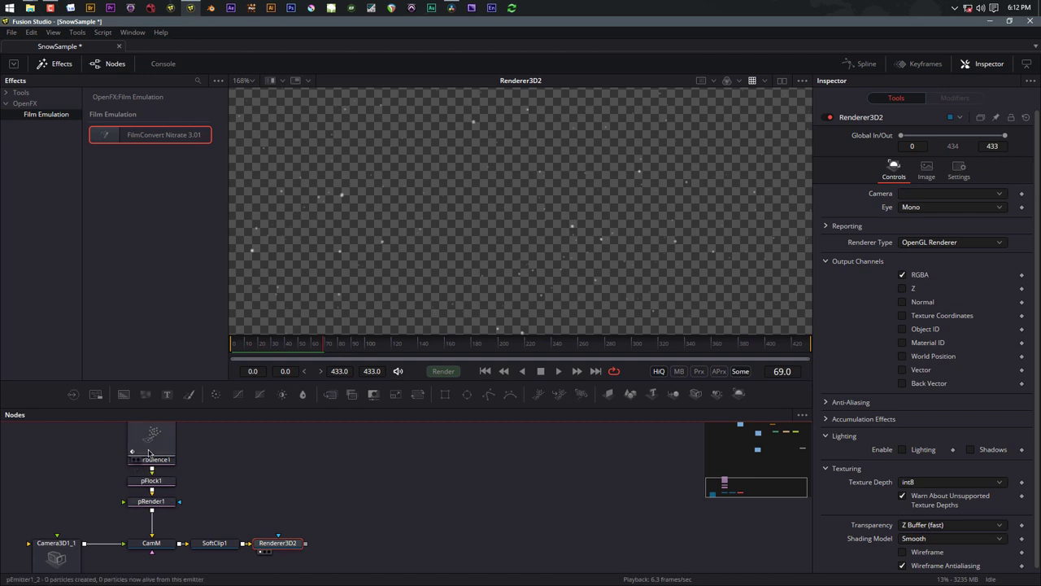
{"action": "left_click_drag", "start_coordinate": [214, 477], "coordinate": [211, 512]}
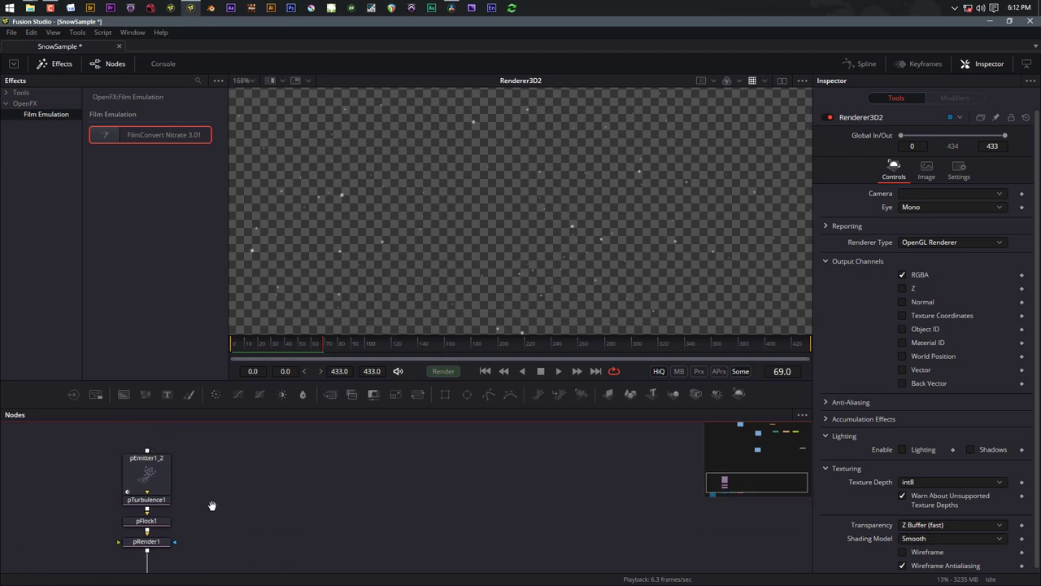
Set pEmitter1_2's Lifespan to 520 and scrub the timeline near frame 230
{"action": "left_click", "coordinate": [151, 470]}
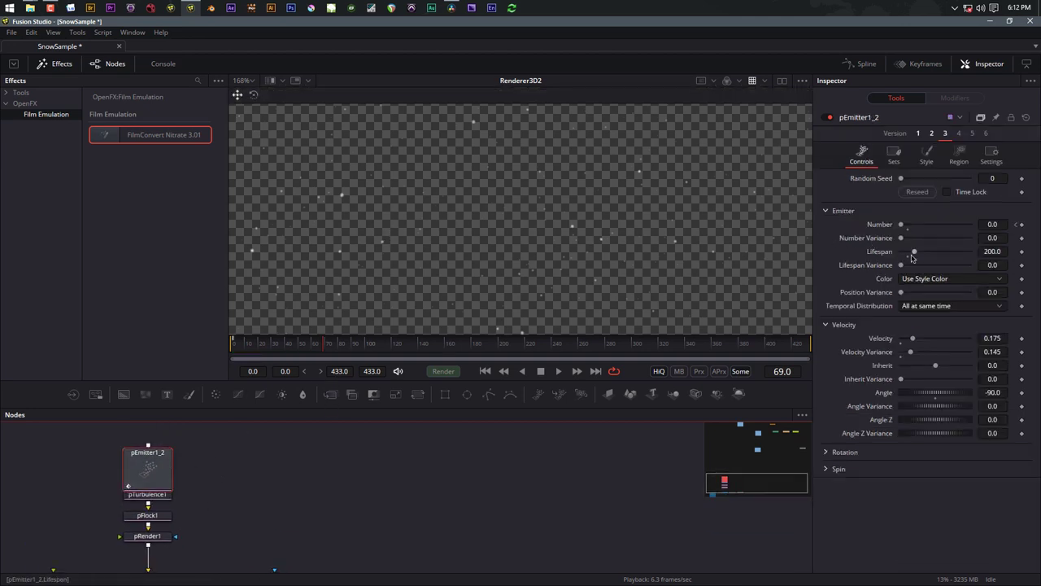
{"action": "left_click_drag", "start_coordinate": [914, 255], "coordinate": [938, 256]}
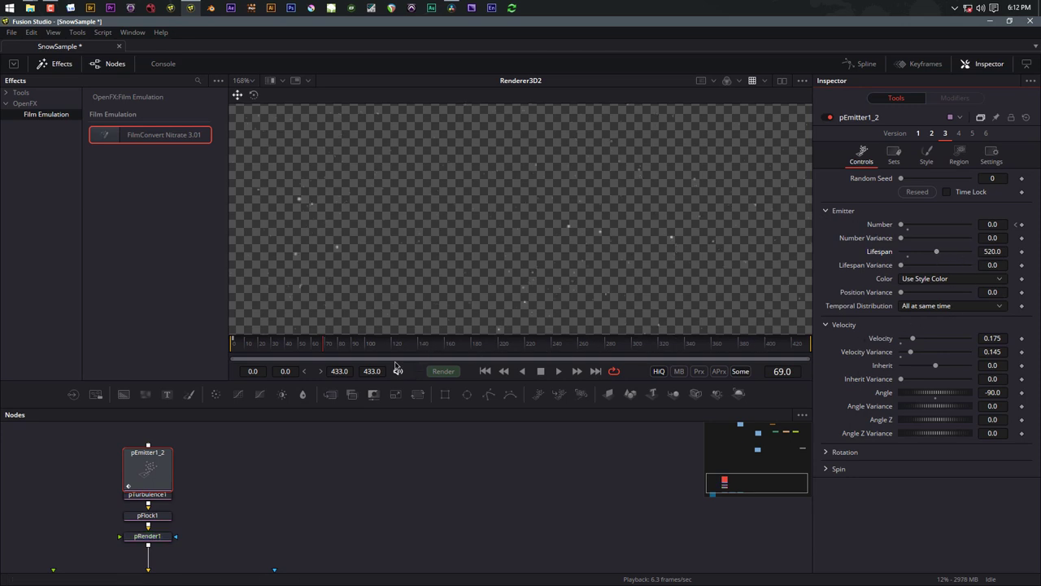
{"action": "left_click", "coordinate": [536, 346]}
{"action": "left_click_drag", "start_coordinate": [561, 348], "coordinate": [534, 351]}
Box-select every node of the snow tree
{"action": "scroll", "coordinate": [260, 480], "scroll_direction": "down", "scroll_amount": 5}
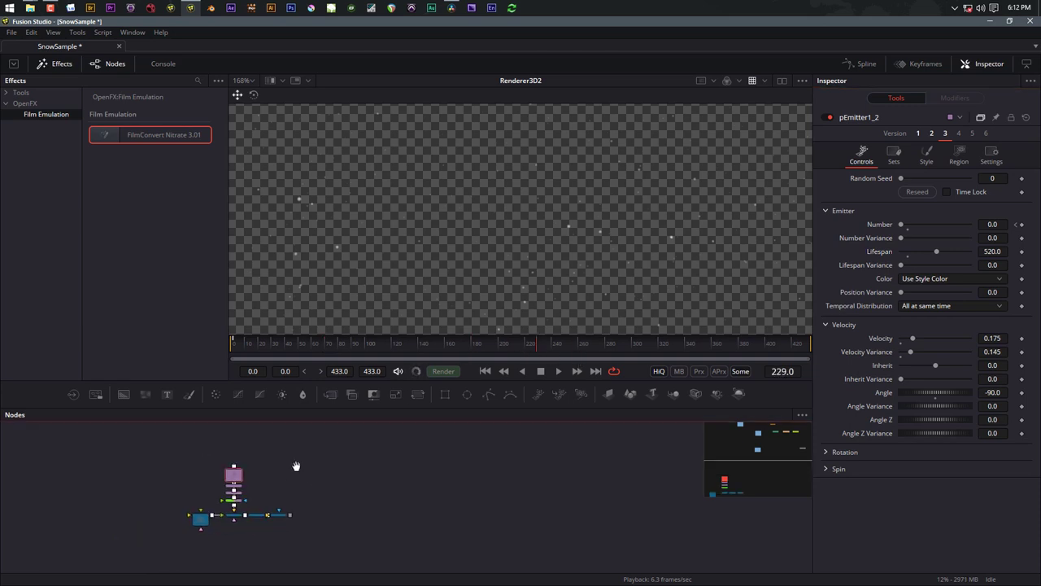
{"action": "left_click_drag", "start_coordinate": [292, 469], "coordinate": [209, 493]}
{"action": "left_click_drag", "start_coordinate": [89, 488], "coordinate": [271, 526]}
Wrap the snow nodes in an Underlay1 group using the 'und' tool search
{"action": "left_click", "coordinate": [271, 525]}
{"action": "key", "text": "shift+space"}
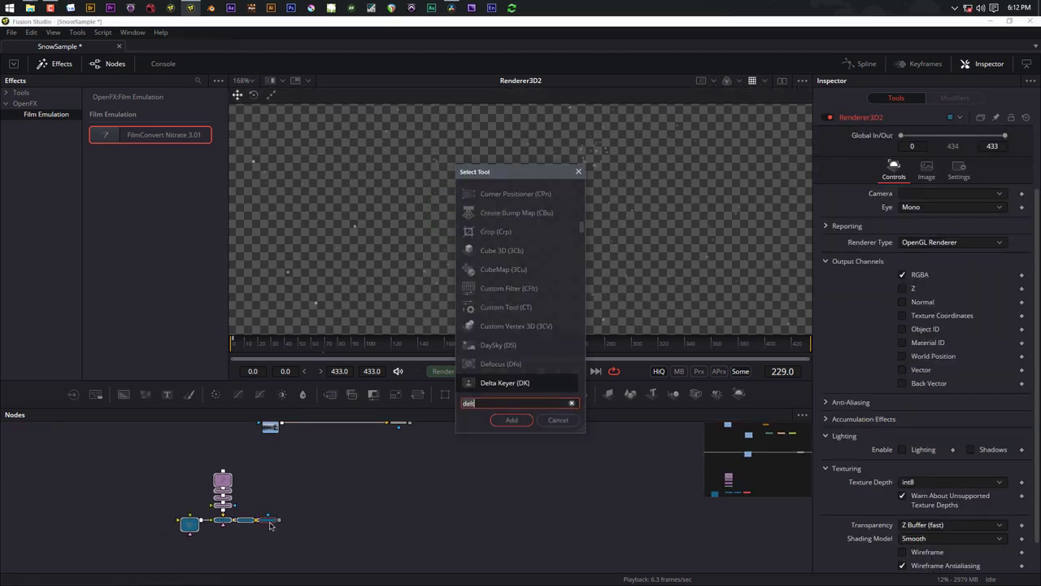
{"action": "type", "text": "und"}
{"action": "key", "text": "Return"}
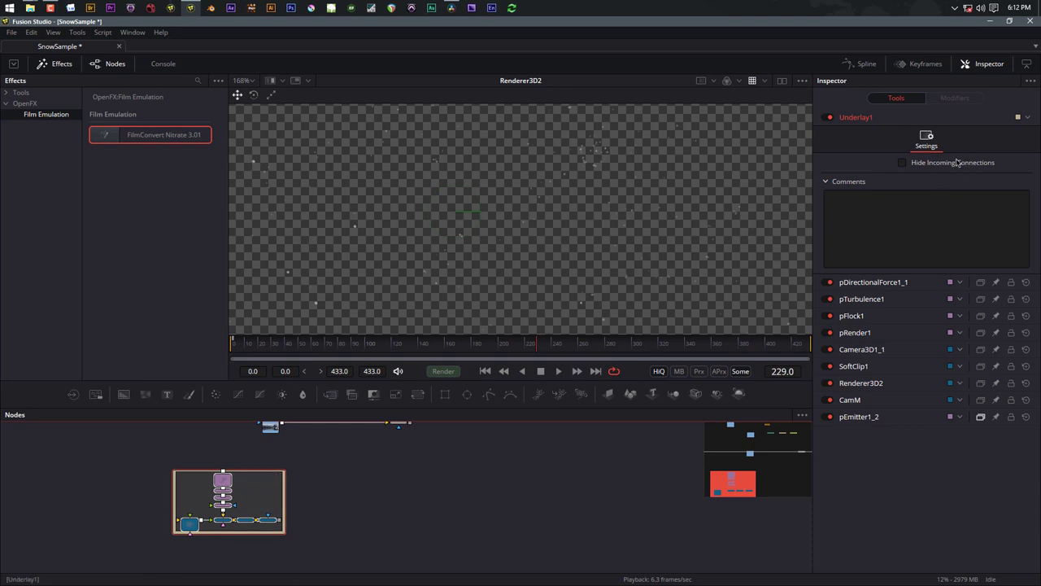
Give the Underlay1 group the Blue colour tag
{"action": "left_click", "coordinate": [1026, 119]}
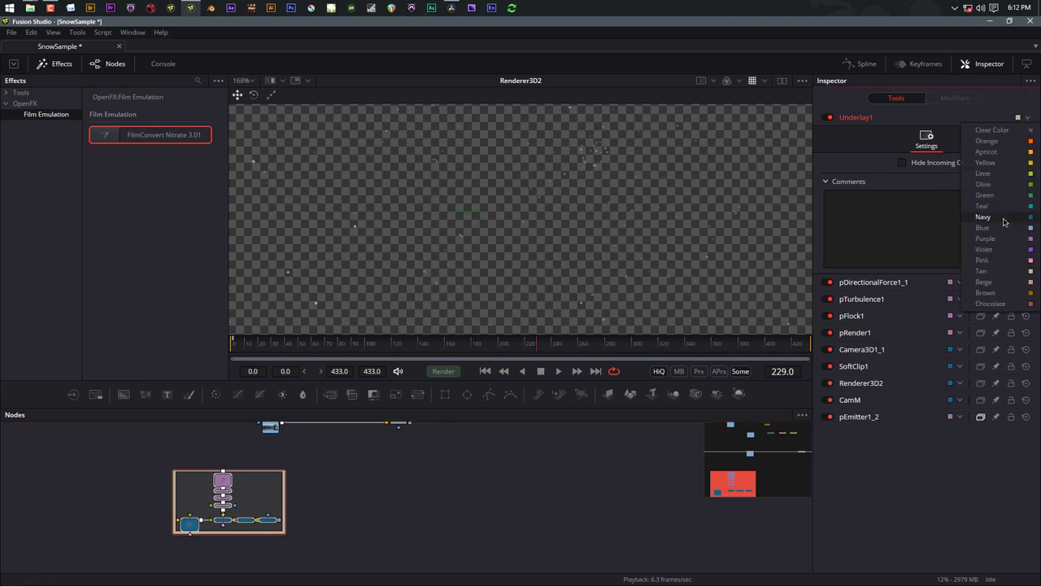
{"action": "left_click", "coordinate": [1000, 228]}
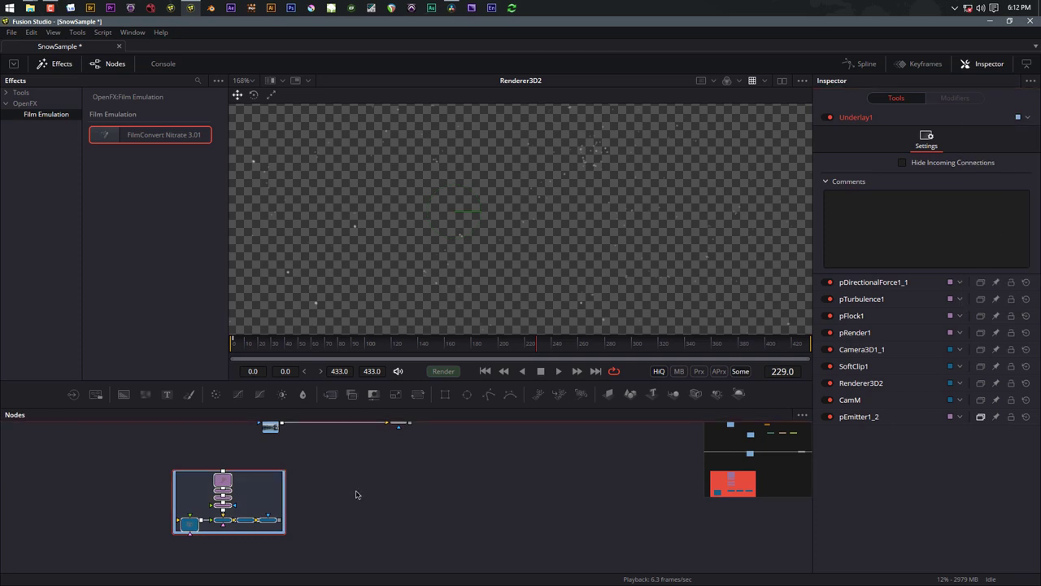
{"action": "scroll", "coordinate": [314, 477], "scroll_direction": "up", "scroll_amount": 3}
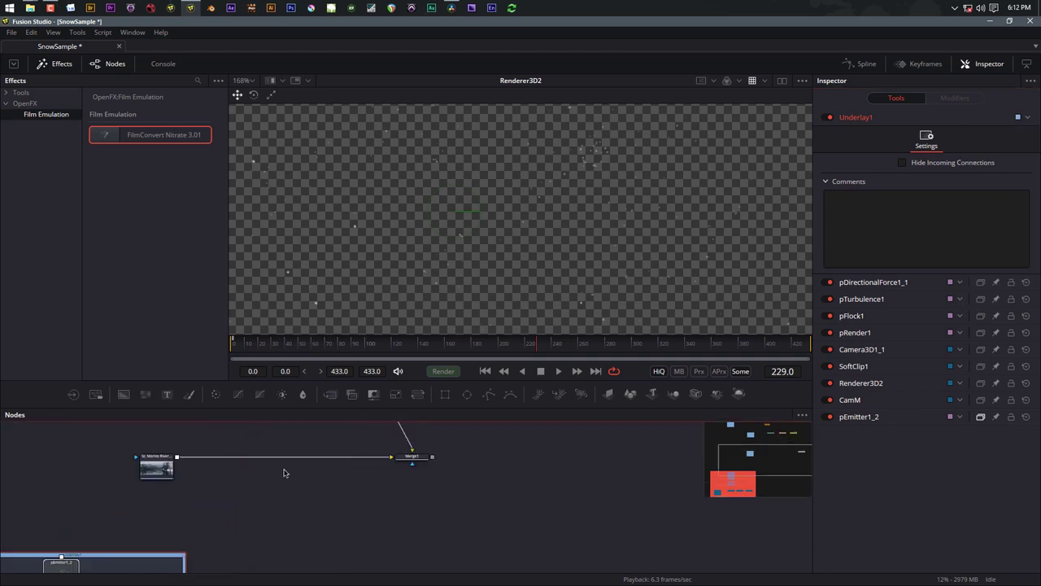
{"action": "left_click_drag", "start_coordinate": [266, 531], "coordinate": [265, 471]}
{"action": "scroll", "coordinate": [244, 535], "scroll_direction": "down", "scroll_amount": 2}
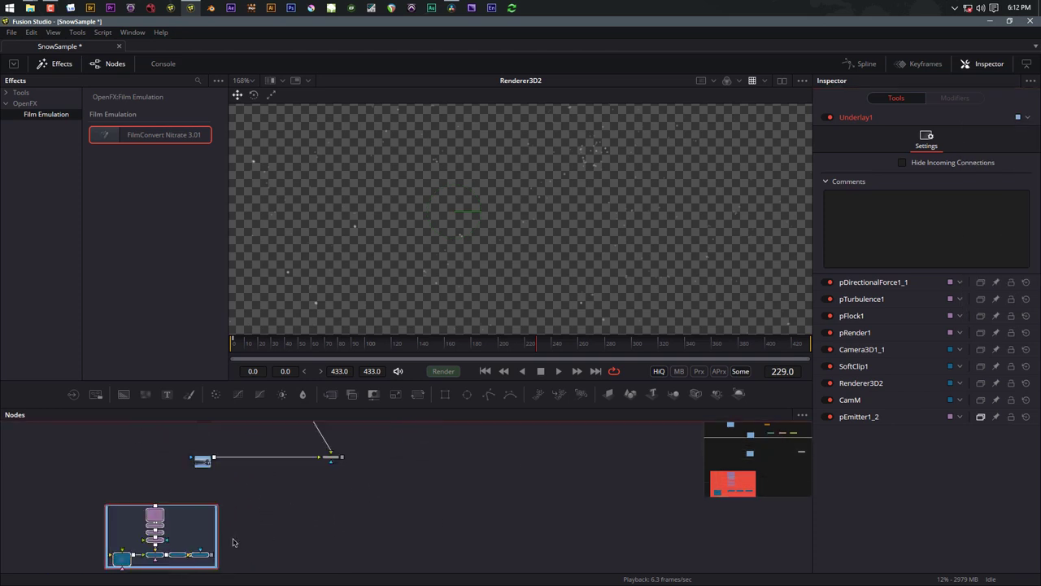
Insert Merge2 on the background Loader's link, layering the snow render before Merge1
{"action": "left_click_drag", "start_coordinate": [331, 456], "coordinate": [526, 215]}
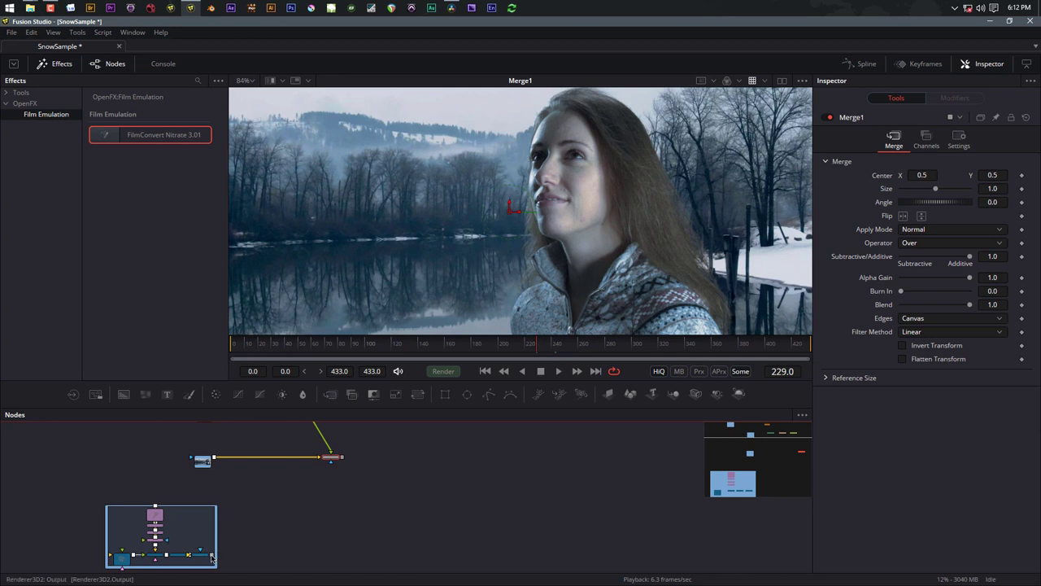
{"action": "left_click_drag", "start_coordinate": [213, 555], "coordinate": [210, 457]}
{"action": "left_click_drag", "start_coordinate": [231, 551], "coordinate": [257, 457]}
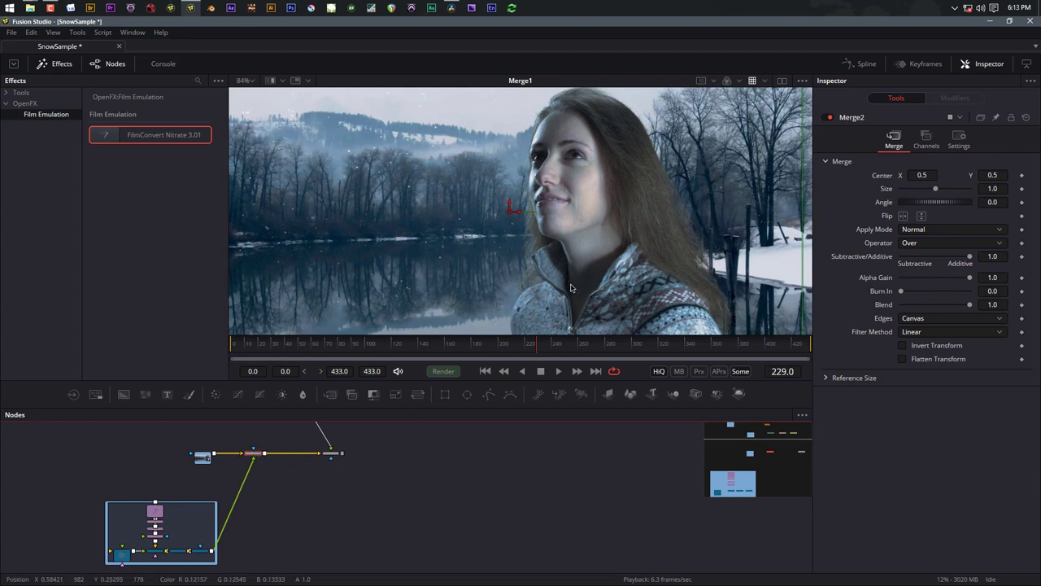
{"action": "scroll", "coordinate": [586, 244], "scroll_direction": "down", "scroll_amount": 2}
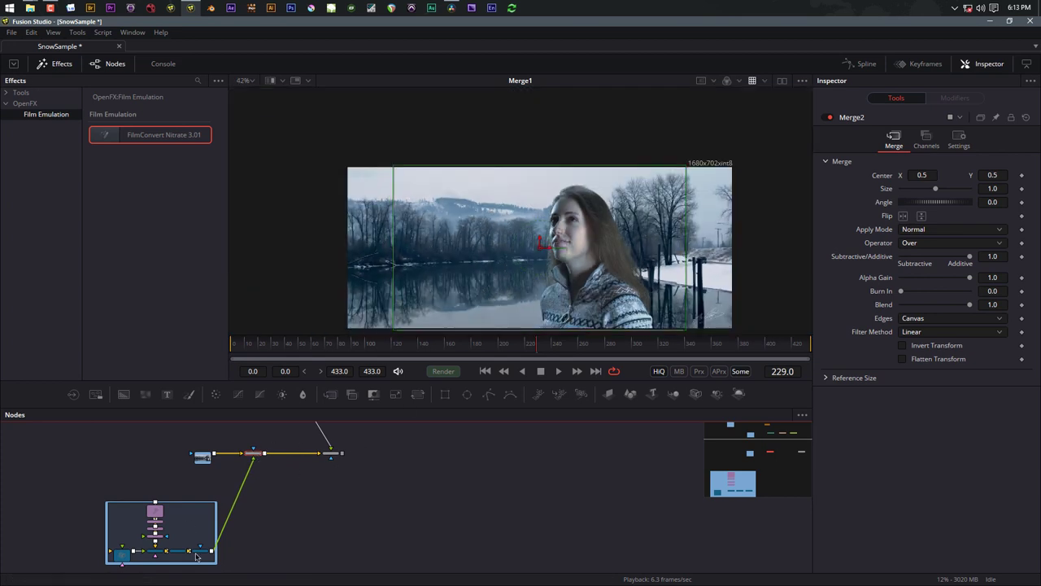
Insert Transform2 after Renderer3D2, move it outside the group, and set Size to 1.13
{"action": "left_click", "coordinate": [267, 541]}
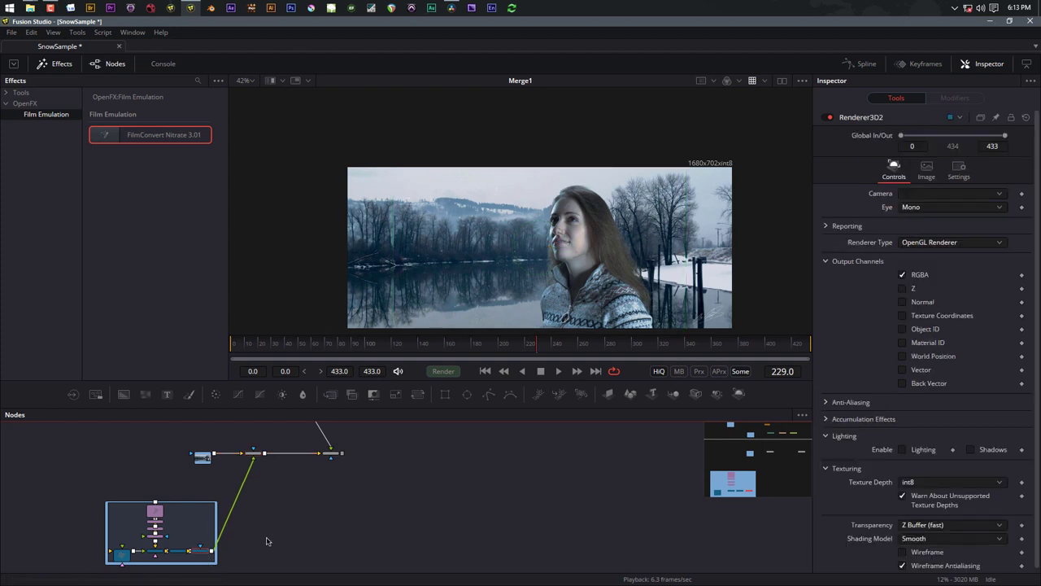
{"action": "left_click", "coordinate": [419, 396]}
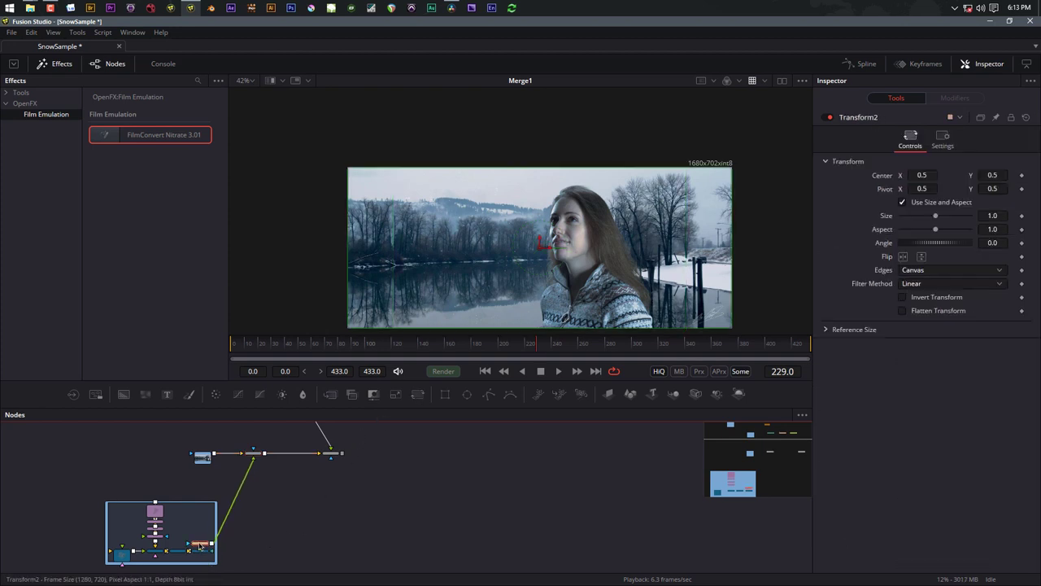
{"action": "left_click_drag", "start_coordinate": [200, 547], "coordinate": [252, 498]}
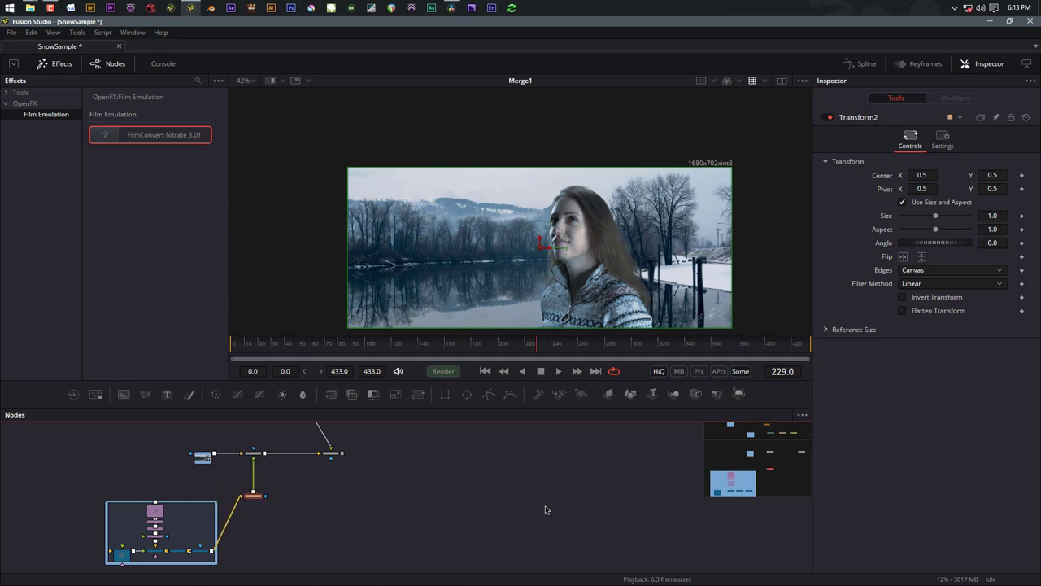
{"action": "left_click_drag", "start_coordinate": [938, 218], "coordinate": [937, 217]}
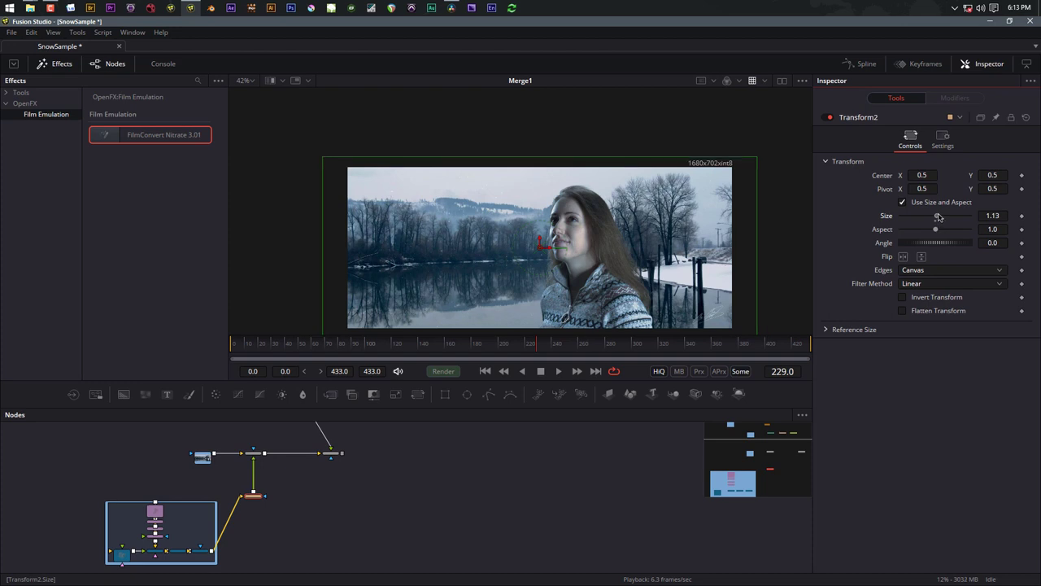
{"action": "left_click", "coordinate": [292, 513]}
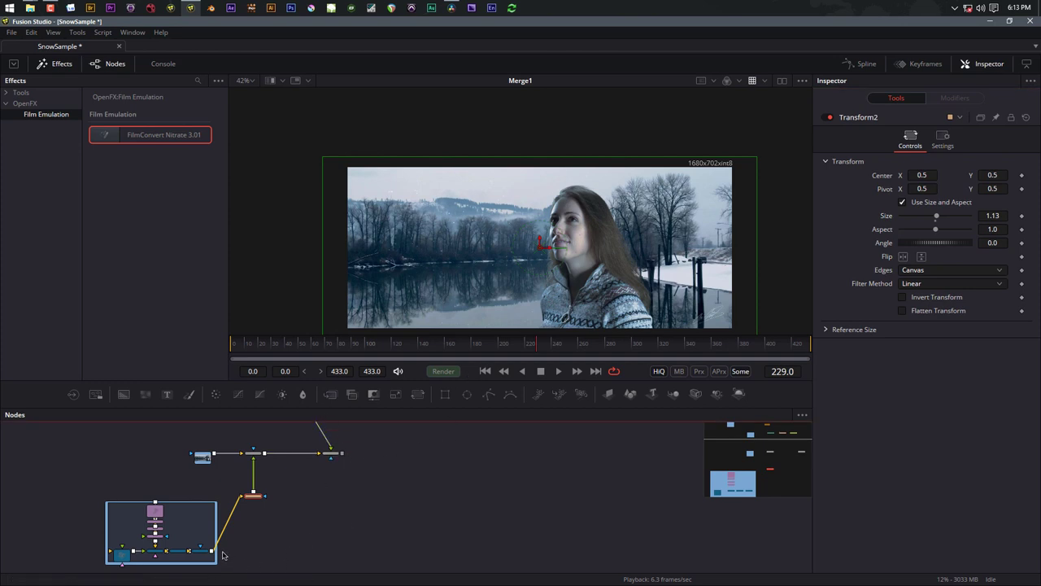
Create Merge3 layering another snow output over Merge1's composite and view it
{"action": "left_click_drag", "start_coordinate": [213, 552], "coordinate": [342, 464]}
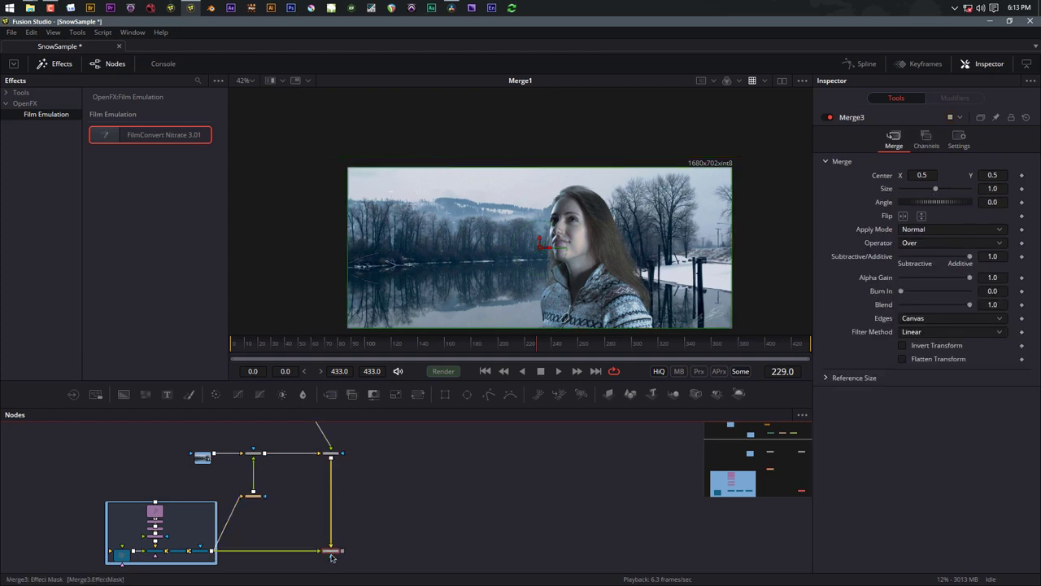
{"action": "left_click_drag", "start_coordinate": [327, 529], "coordinate": [392, 453]}
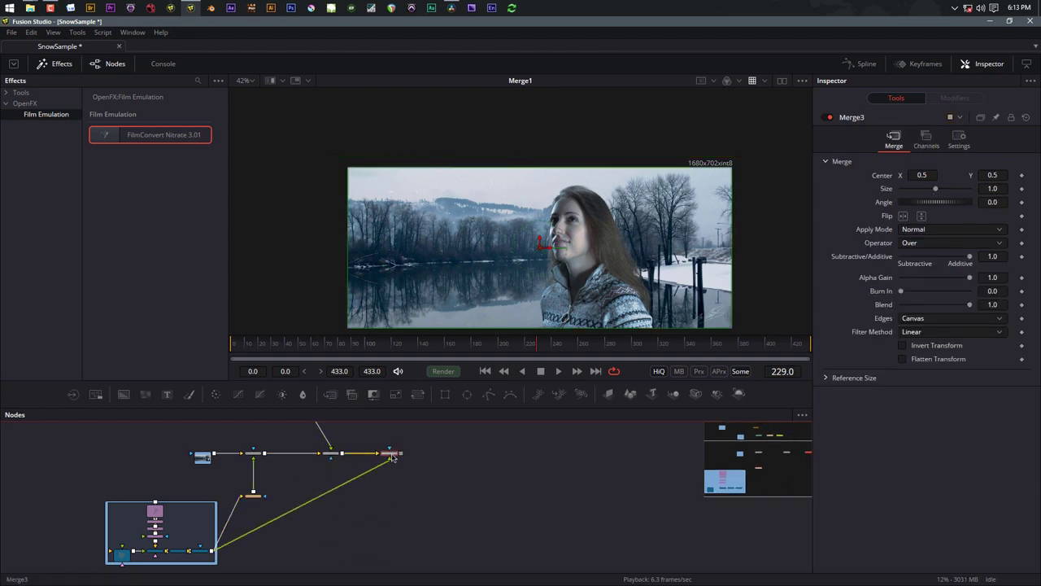
{"action": "key", "text": "1"}
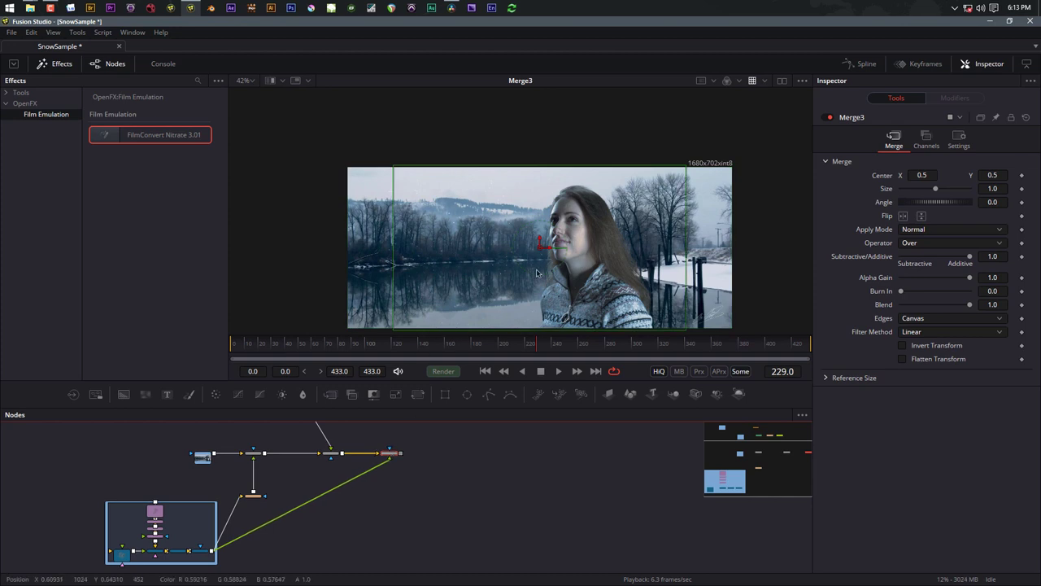
{"action": "left_click", "coordinate": [362, 530]}
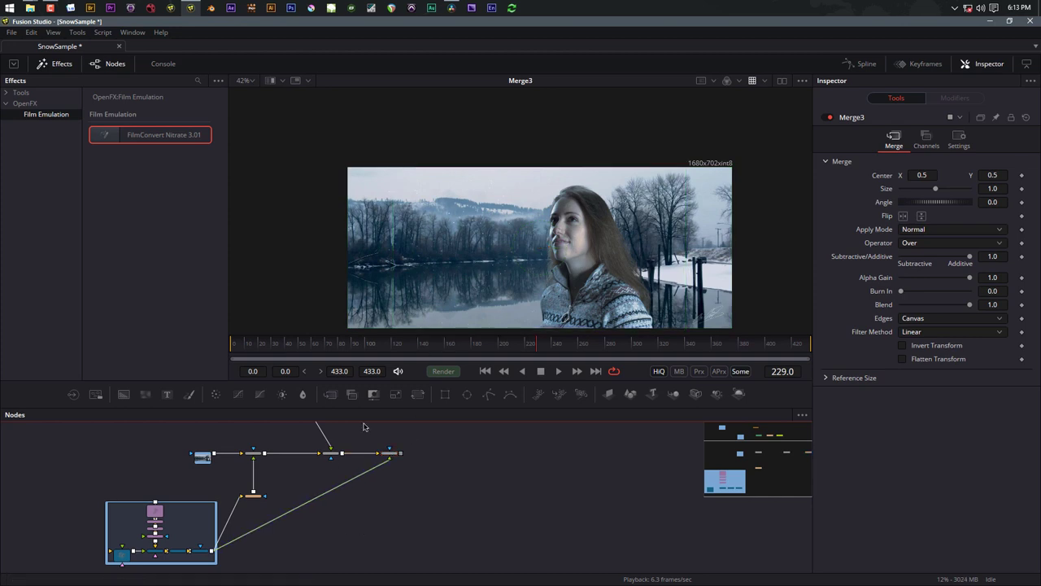
Add Transform3 with Size 2.71 and Center moved to 0.213, 0.214
{"action": "left_click", "coordinate": [418, 394]}
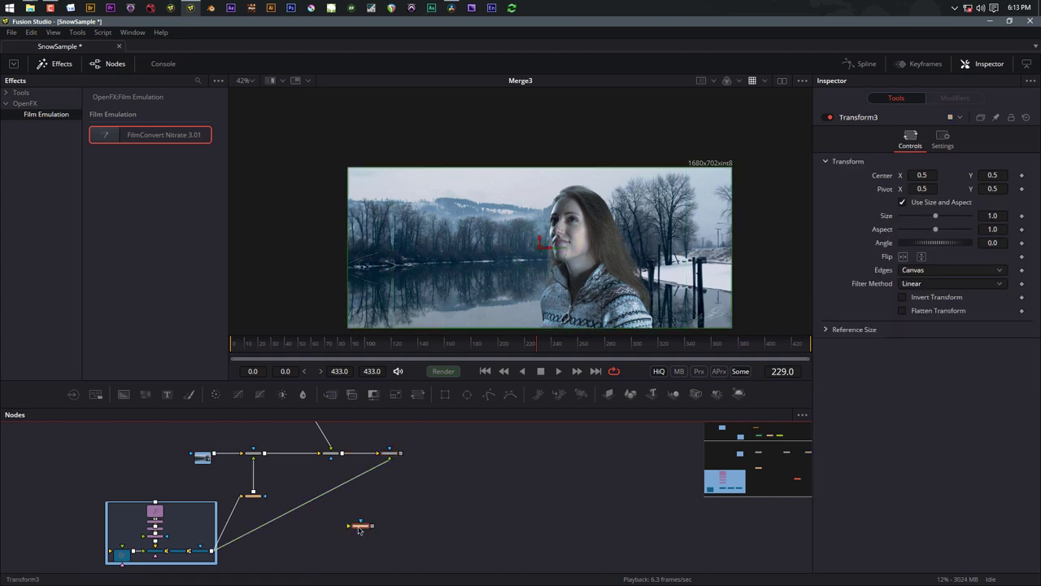
{"action": "left_click_drag", "start_coordinate": [360, 520], "coordinate": [319, 503]}
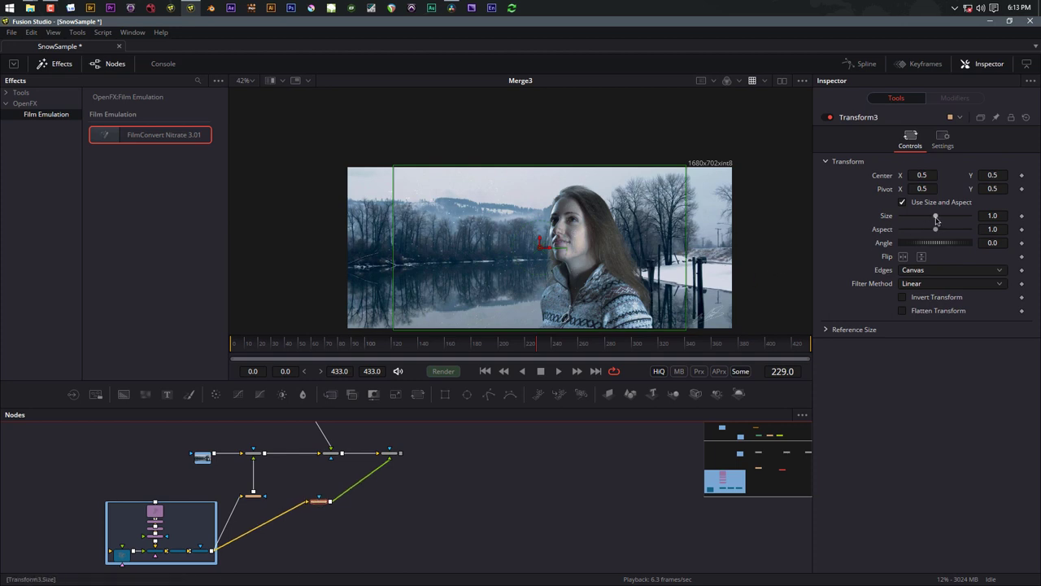
{"action": "mouse_move", "coordinate": [937, 217]}
{"action": "left_mouse_down"}
{"action": "mouse_move", "coordinate": [962, 214]}
{"action": "mouse_move", "coordinate": [950, 214]}
{"action": "left_mouse_up"}
{"action": "left_click_drag", "start_coordinate": [549, 249], "coordinate": [468, 257]}
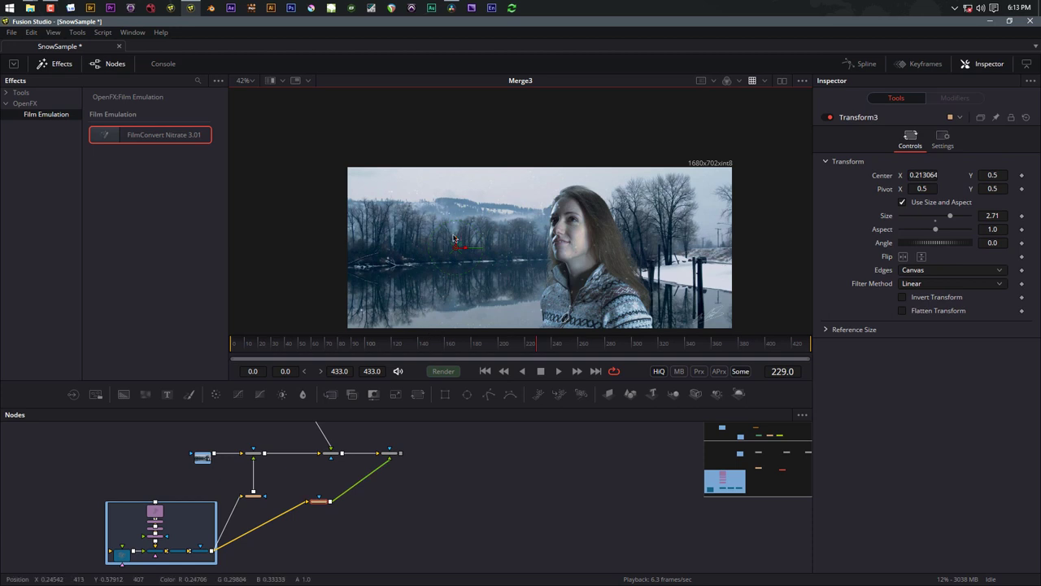
{"action": "left_click_drag", "start_coordinate": [457, 241], "coordinate": [456, 300]}
{"action": "left_click_drag", "start_coordinate": [453, 294], "coordinate": [454, 286]}
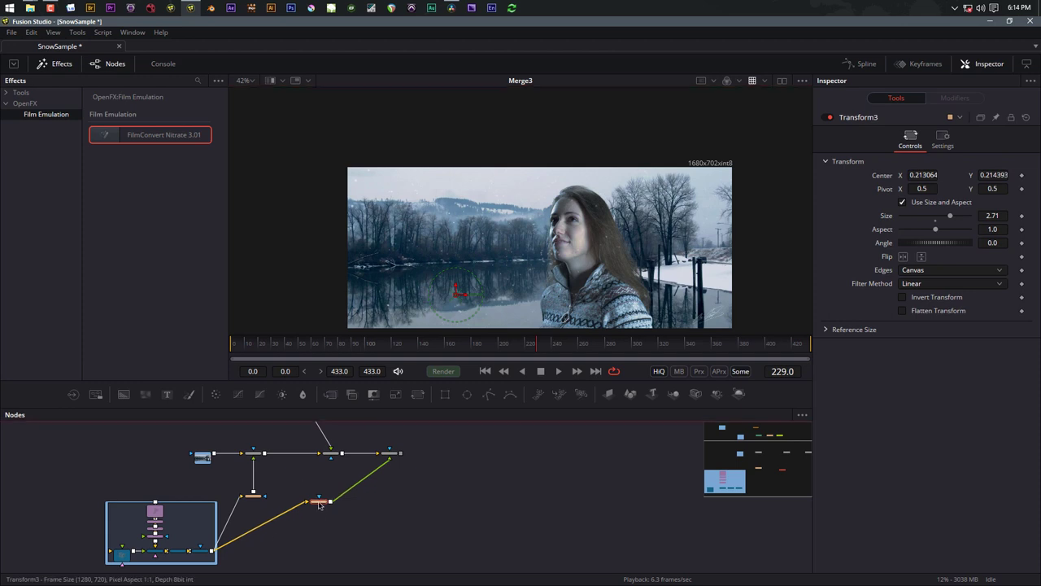
Insert Blur1 after Merge2 and set its Blur Size to 1.6
{"action": "left_click", "coordinate": [389, 518]}
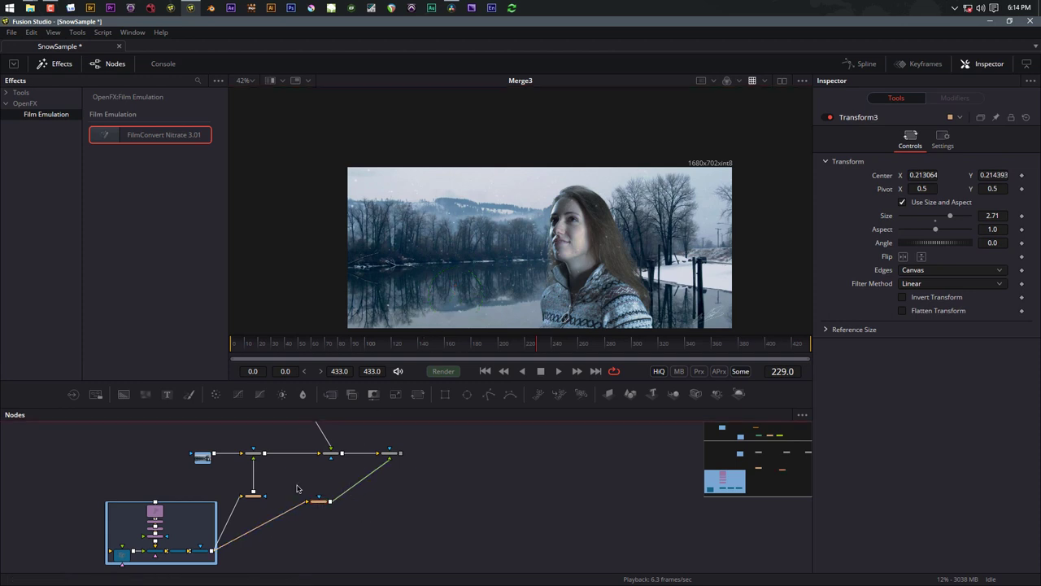
{"action": "scroll", "coordinate": [254, 463], "scroll_direction": "up", "scroll_amount": 5}
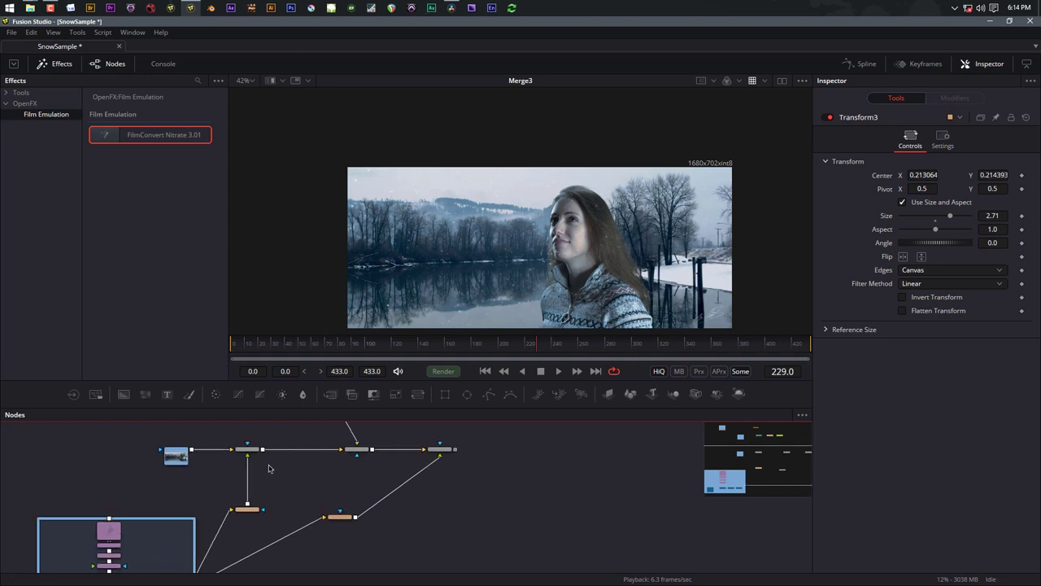
{"action": "scroll", "coordinate": [260, 510], "scroll_direction": "up", "scroll_amount": 3}
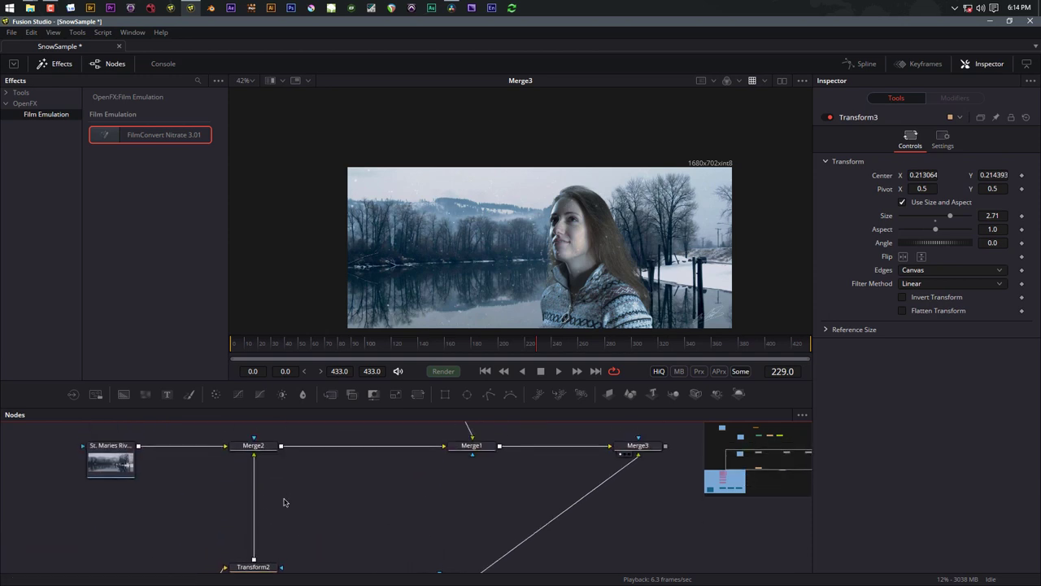
{"action": "left_click", "coordinate": [264, 448]}
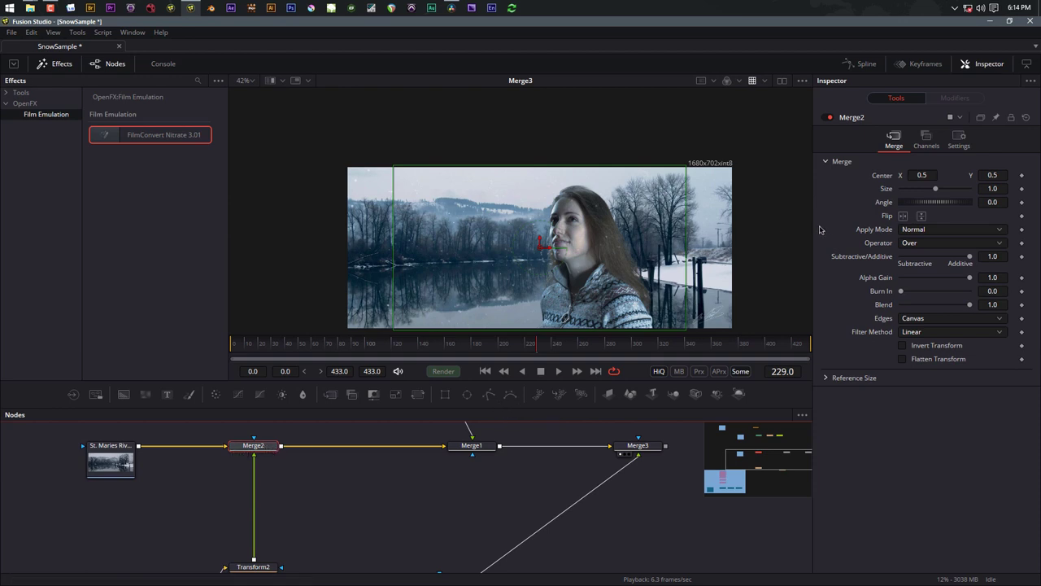
{"action": "left_click", "coordinate": [302, 396]}
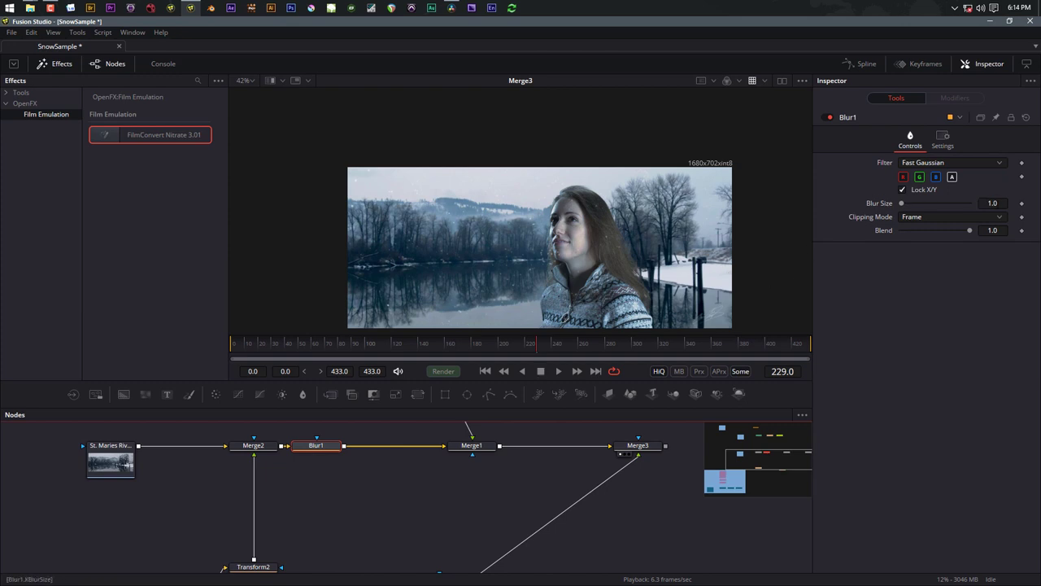
{"action": "left_click_drag", "start_coordinate": [902, 206], "coordinate": [903, 208]}
Insert Blur2 after Transform3 on the foreground snow layer
{"action": "left_click_drag", "start_coordinate": [617, 539], "coordinate": [558, 467]}
{"action": "left_click", "coordinate": [379, 515]}
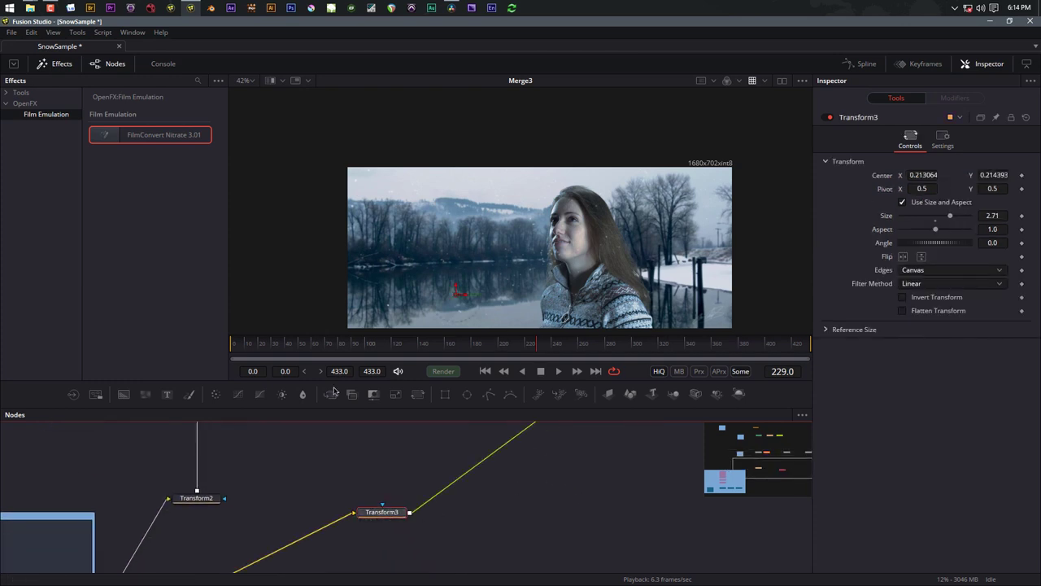
{"action": "scroll", "coordinate": [389, 516], "scroll_direction": "down", "scroll_amount": 5}
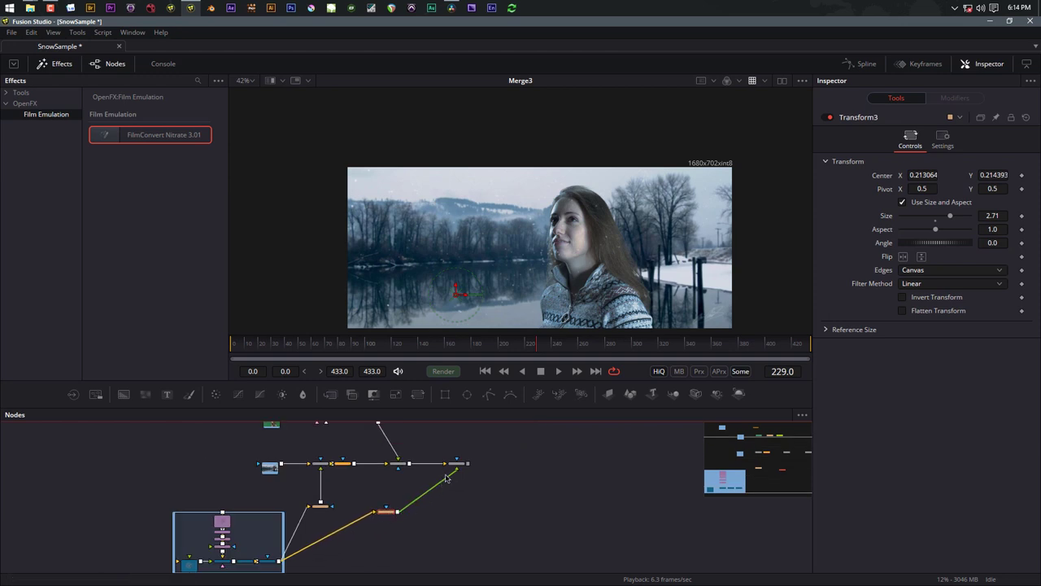
{"action": "left_click", "coordinate": [304, 394]}
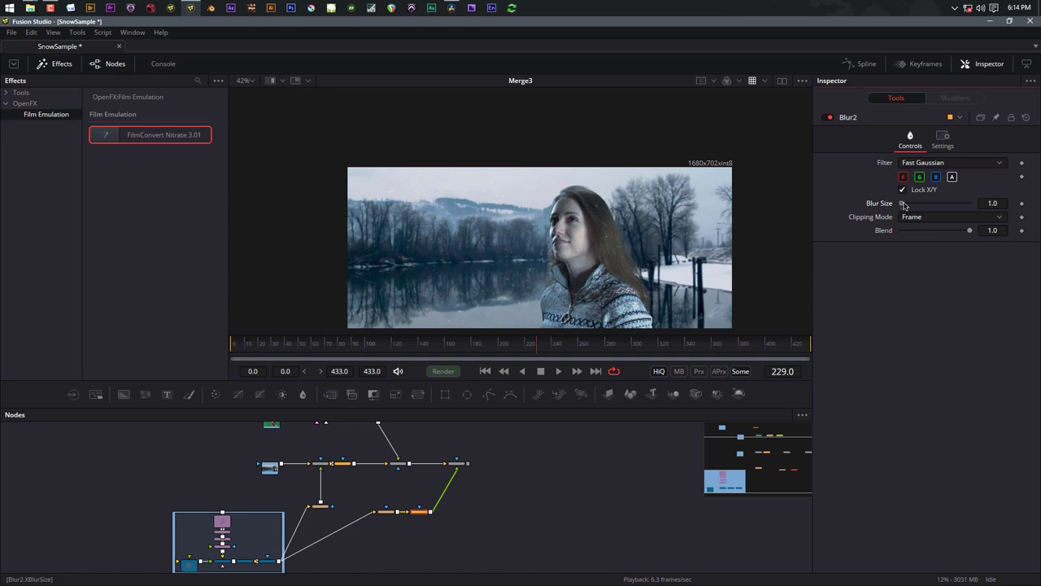
Zoom and pan the viewer to inspect the woman's face
{"action": "scroll", "coordinate": [663, 246], "scroll_direction": "up", "scroll_amount": 8}
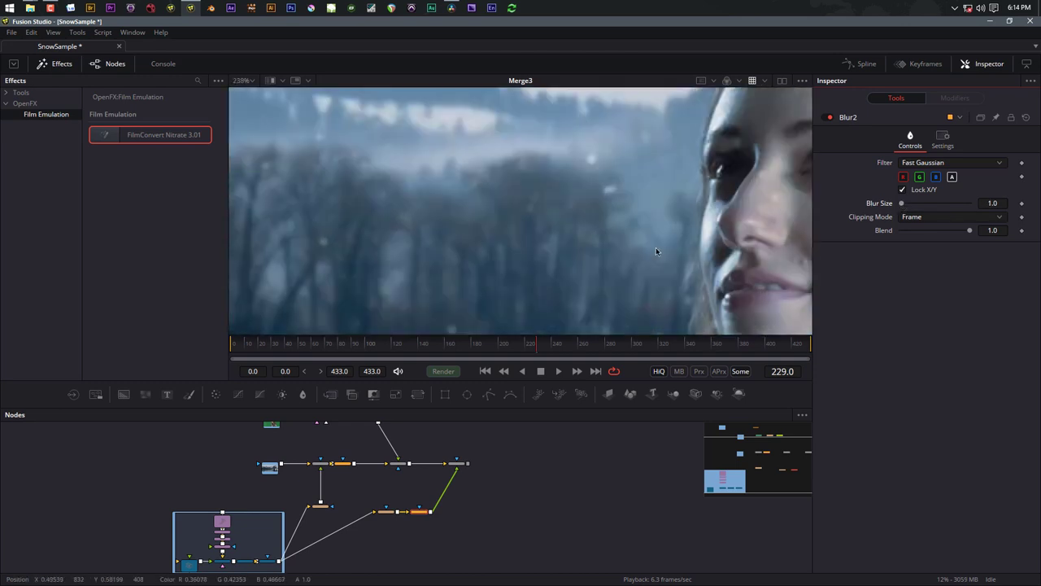
{"action": "scroll", "coordinate": [712, 252], "scroll_direction": "down", "scroll_amount": 3}
{"action": "left_click_drag", "start_coordinate": [711, 252], "coordinate": [460, 204]}
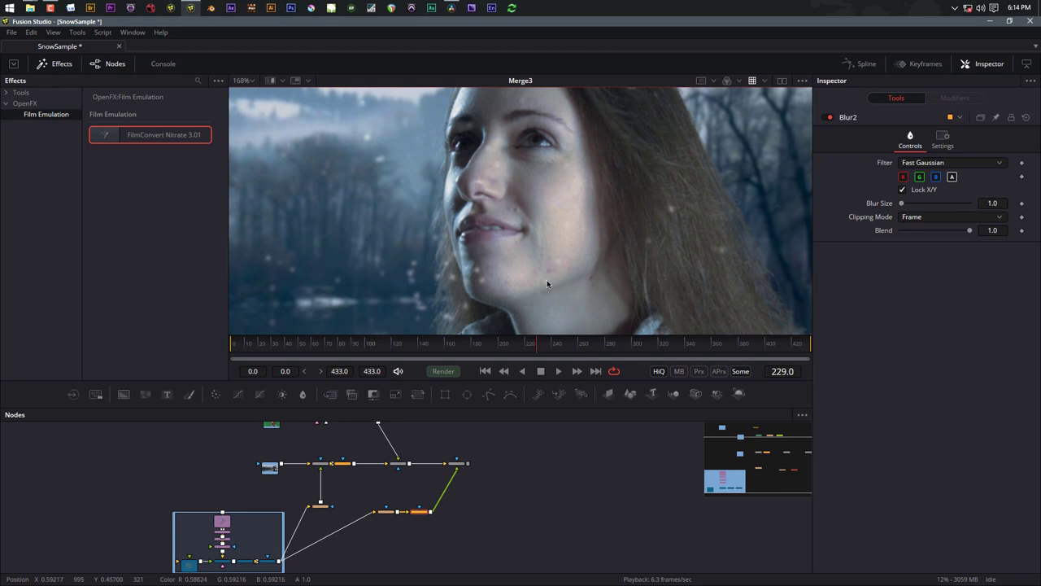
{"action": "scroll", "coordinate": [547, 280], "scroll_direction": "down", "scroll_amount": 8}
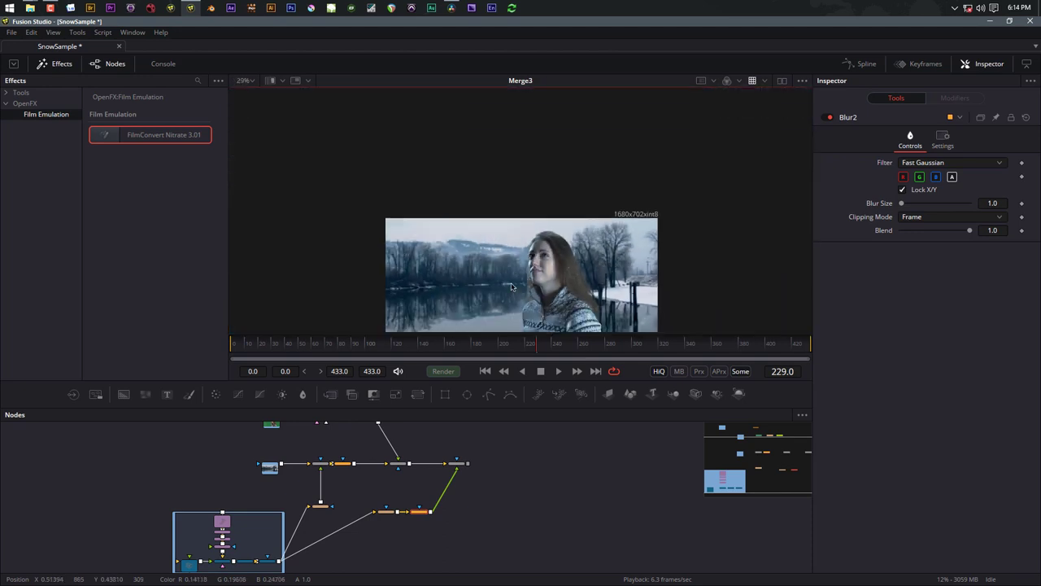
{"action": "scroll", "coordinate": [498, 241], "scroll_direction": "up", "scroll_amount": 3}
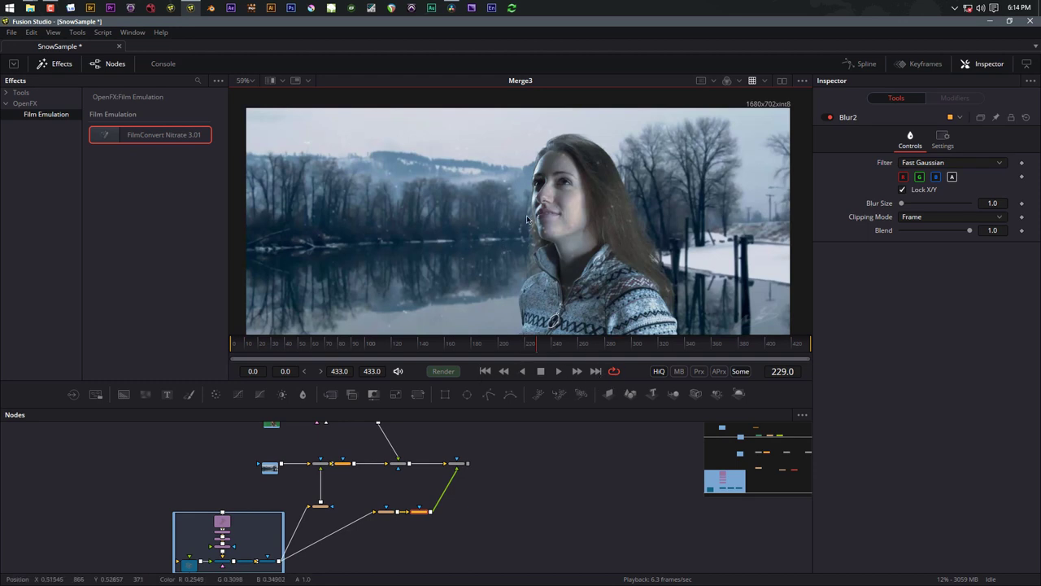
Fit the Merge3 composite to the viewer and start playing it back
{"action": "key", "text": "ctrl+f"}
{"action": "left_click", "coordinate": [502, 343]}
{"action": "key", "text": "space"}
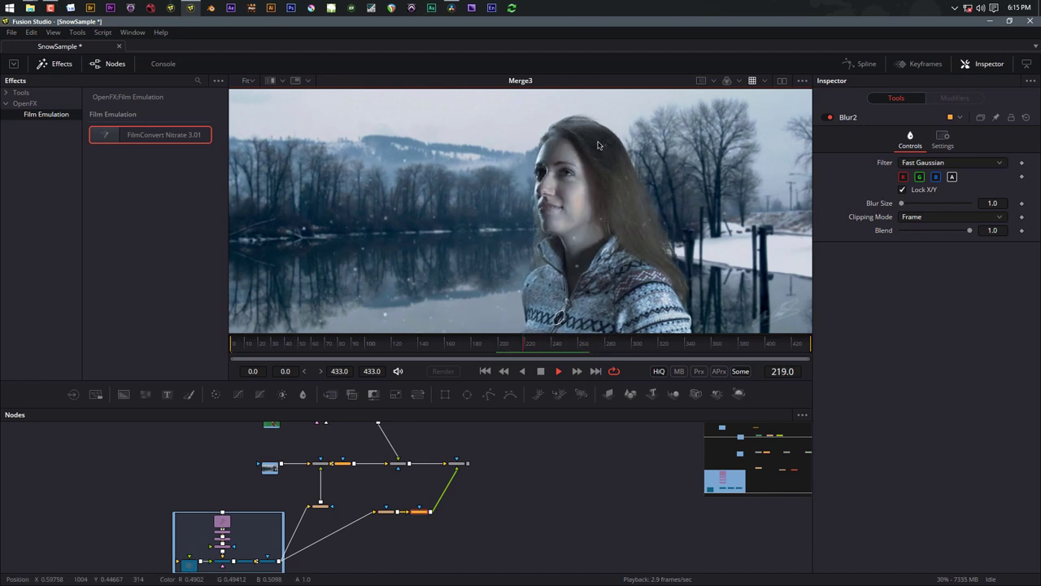
Stop playback and park the playhead on frame 226
{"action": "left_click", "coordinate": [539, 371]}
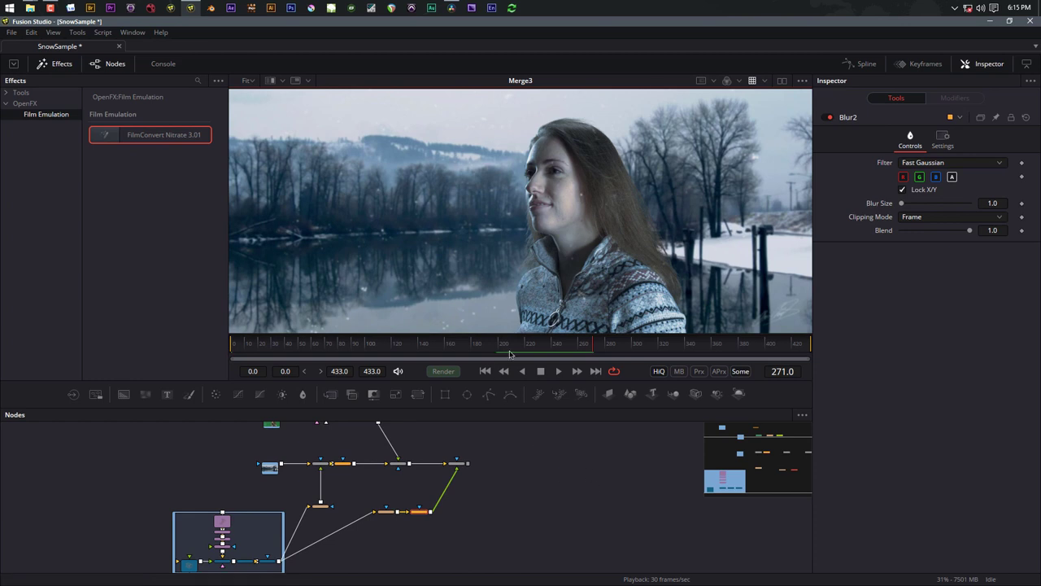
{"action": "left_click", "coordinate": [534, 346]}
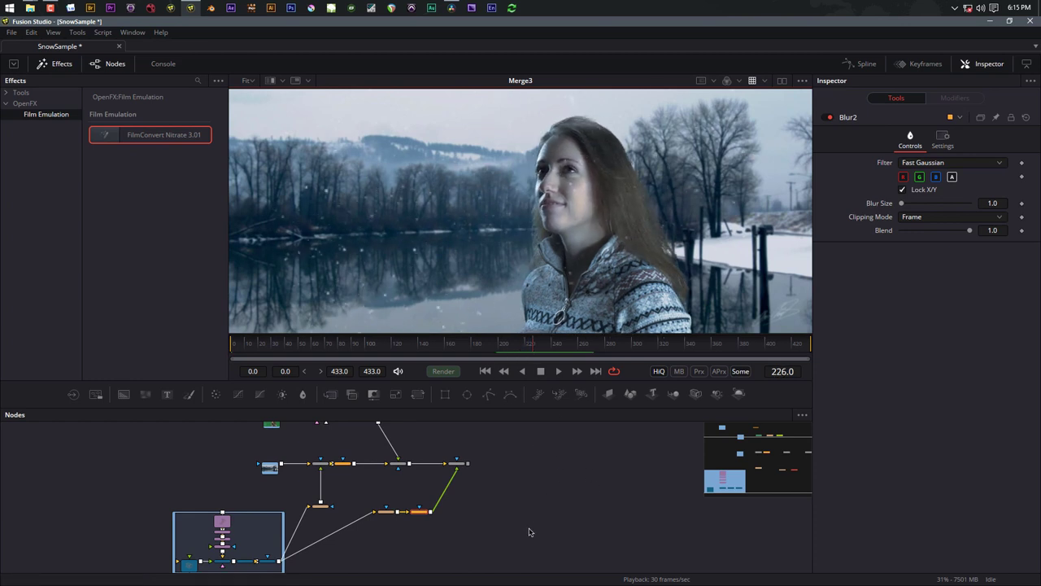
{"action": "scroll", "coordinate": [510, 263], "scroll_direction": "down", "scroll_amount": 1}
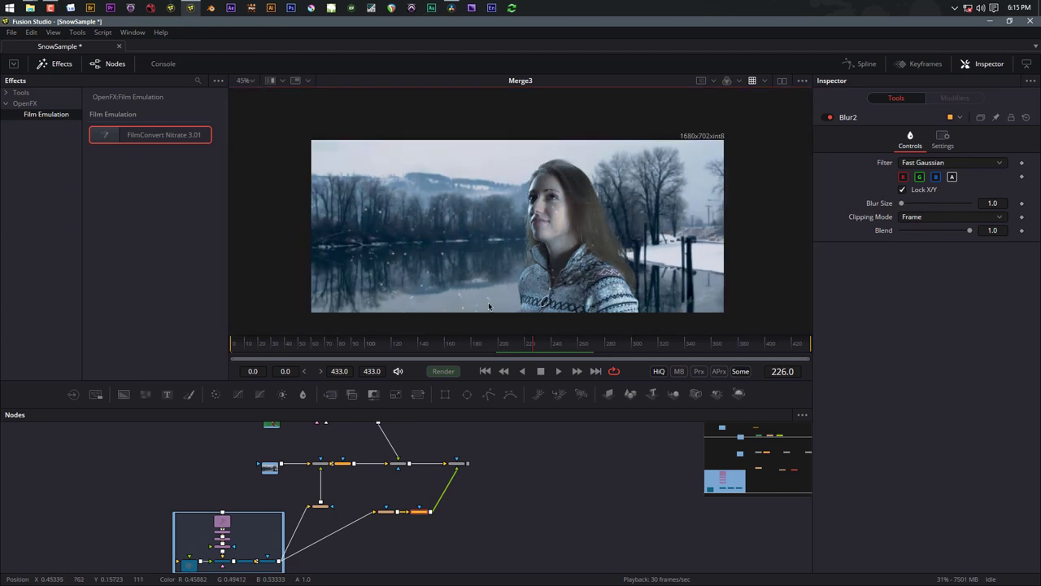
{"action": "scroll", "coordinate": [491, 282], "scroll_direction": "up", "scroll_amount": 2}
View DeltaKeyer1's result and inspect the Polygon1 mask outline
{"action": "scroll", "coordinate": [528, 520], "scroll_direction": "up", "scroll_amount": 3}
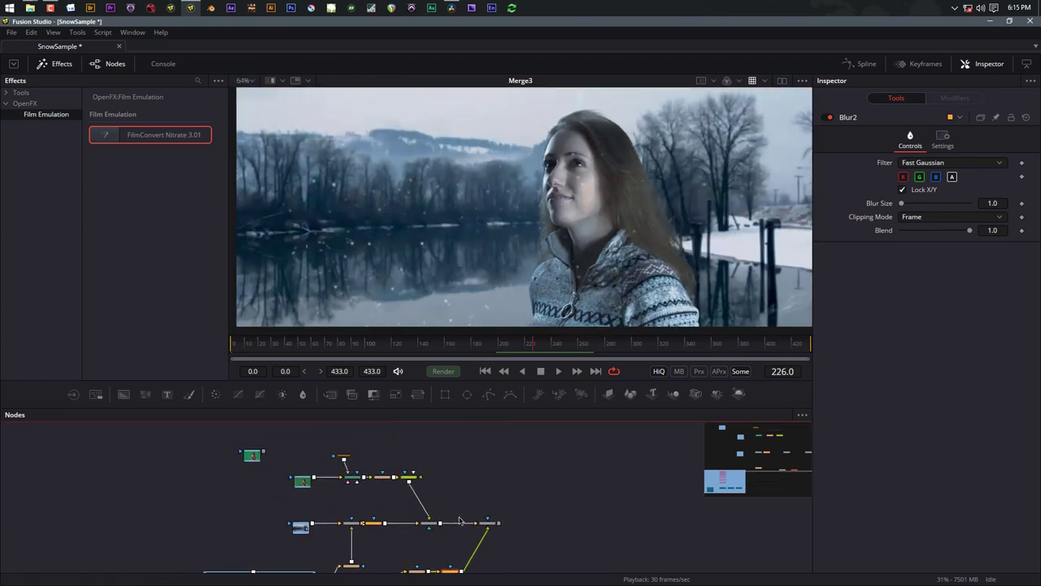
{"action": "scroll", "coordinate": [319, 477], "scroll_direction": "up", "scroll_amount": 2}
{"action": "left_click", "coordinate": [394, 486]}
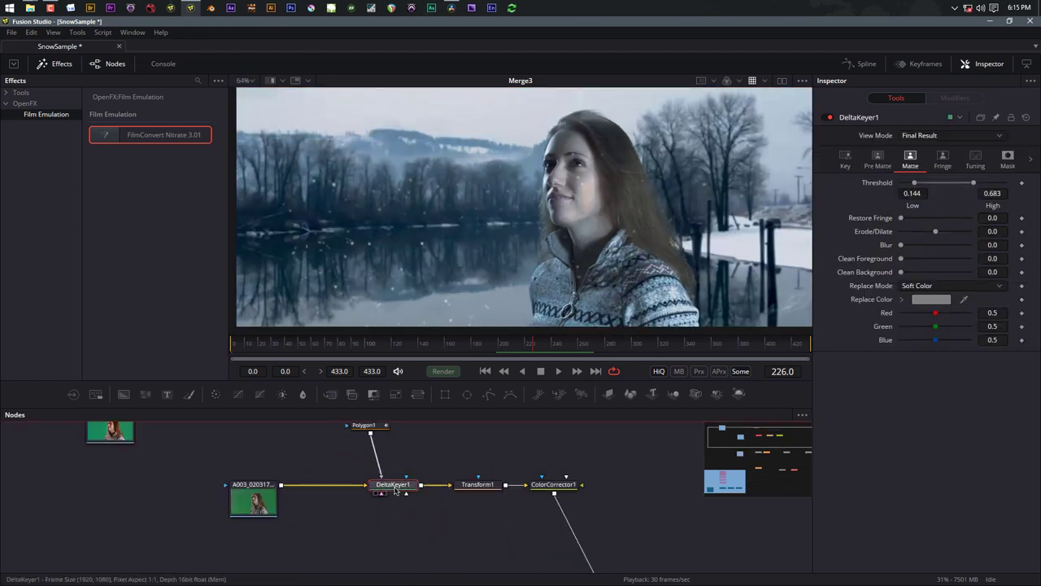
{"action": "key", "text": "1"}
{"action": "scroll", "coordinate": [574, 244], "scroll_direction": "down", "scroll_amount": 1}
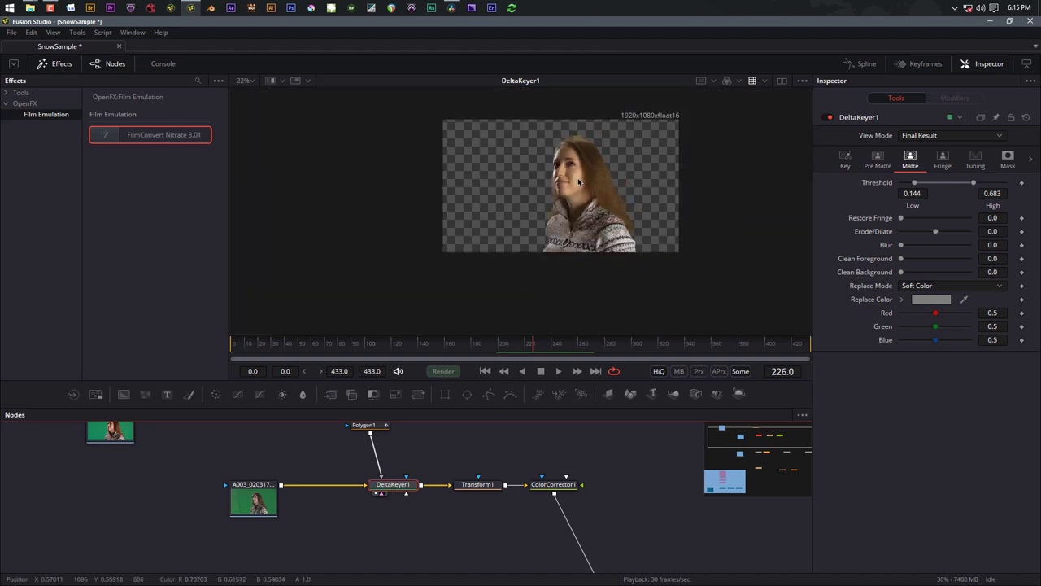
{"action": "left_click_drag", "start_coordinate": [378, 427], "coordinate": [395, 431]}
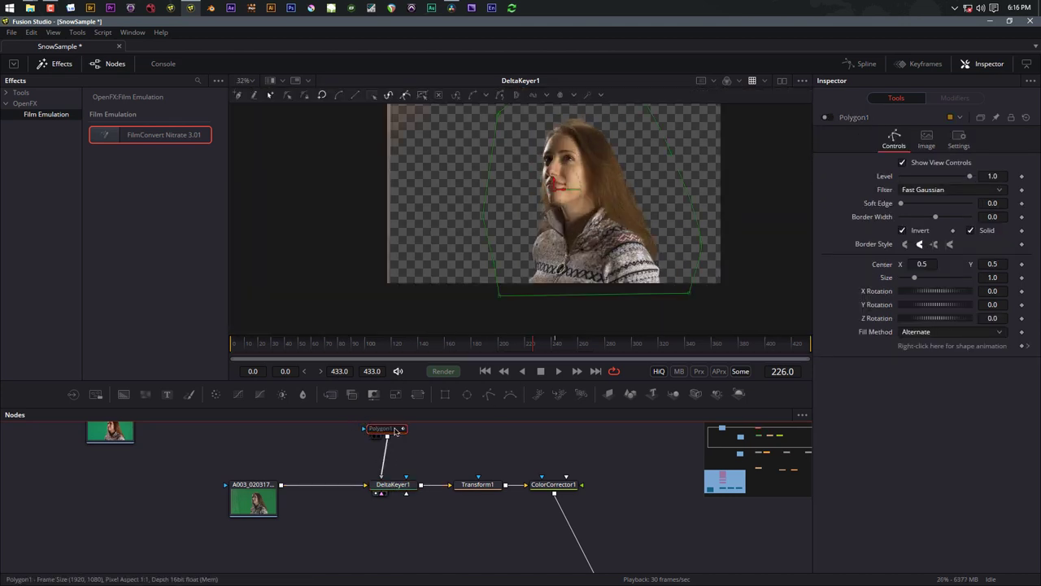
{"action": "left_click", "coordinate": [402, 486]}
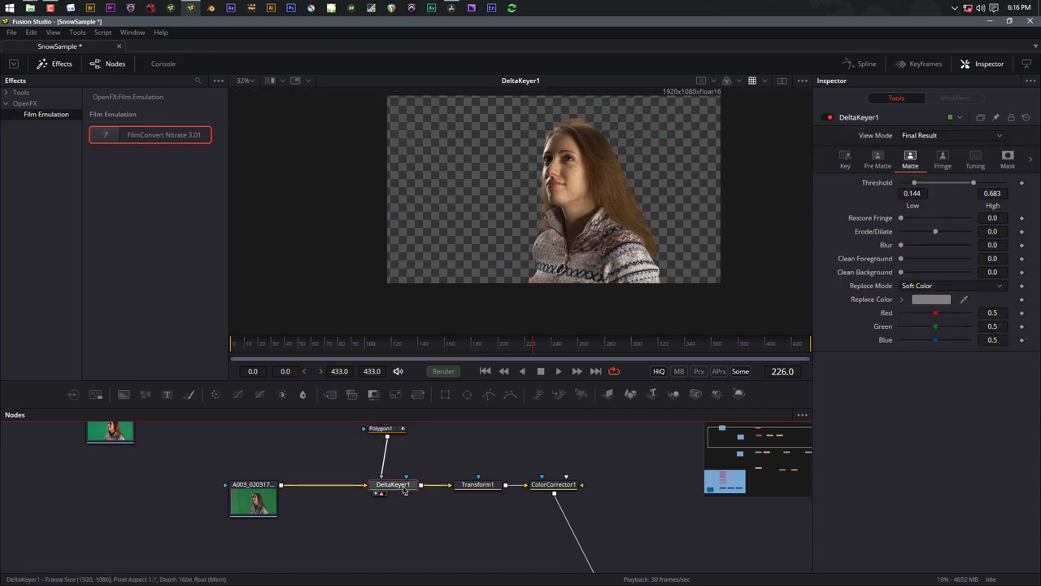
Toggle DeltaKeyer1 pass-through with Ctrl+P to compare the key with the raw green screen, ending restored
{"action": "key", "text": "ctrl+p"}
{"action": "key", "text": "ctrl+p"}
{"action": "key", "text": "ctrl+p"}
{"action": "key", "text": "ctrl+p"}
{"action": "key", "text": "ctrl+p"}
{"action": "key", "text": "ctrl+p"}
{"action": "key", "text": "ctrl+p"}
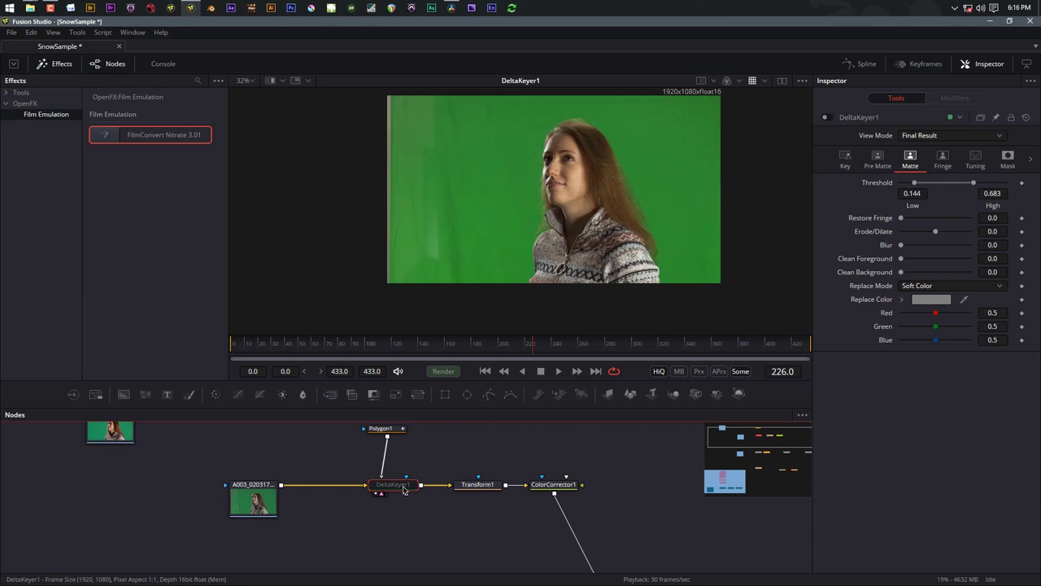
{"action": "scroll", "coordinate": [577, 110], "scroll_direction": "up", "scroll_amount": 10}
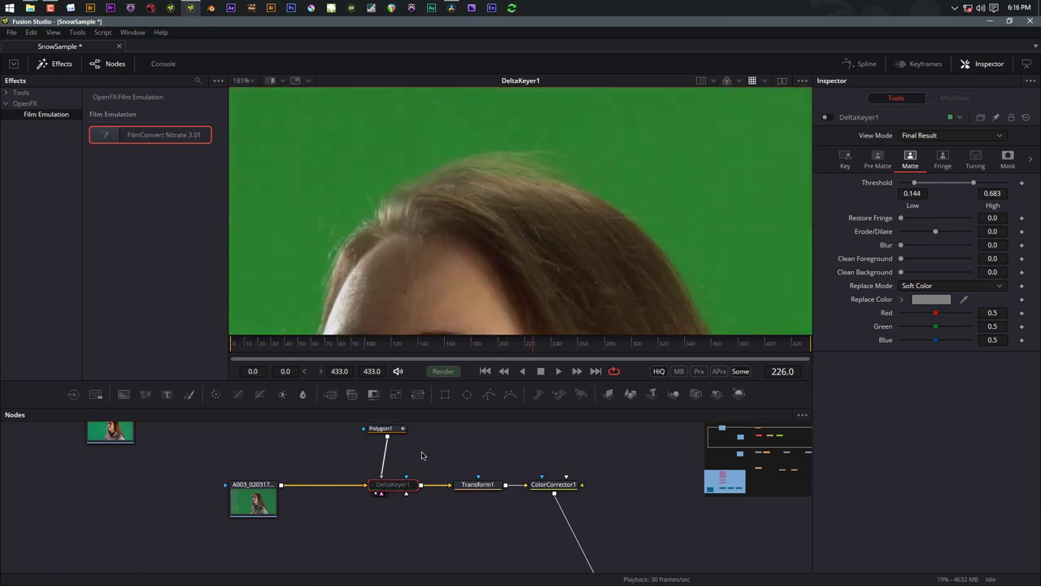
{"action": "key", "text": "ctrl+p"}
{"action": "key", "text": "ctrl+p"}
{"action": "key", "text": "ctrl+p"}
{"action": "key", "text": "ctrl+p"}
{"action": "key", "text": "ctrl+p"}
{"action": "key", "text": "ctrl+p"}
{"action": "key", "text": "ctrl+p"}
{"action": "key", "text": "ctrl+p"}
{"action": "key", "text": "ctrl+p"}
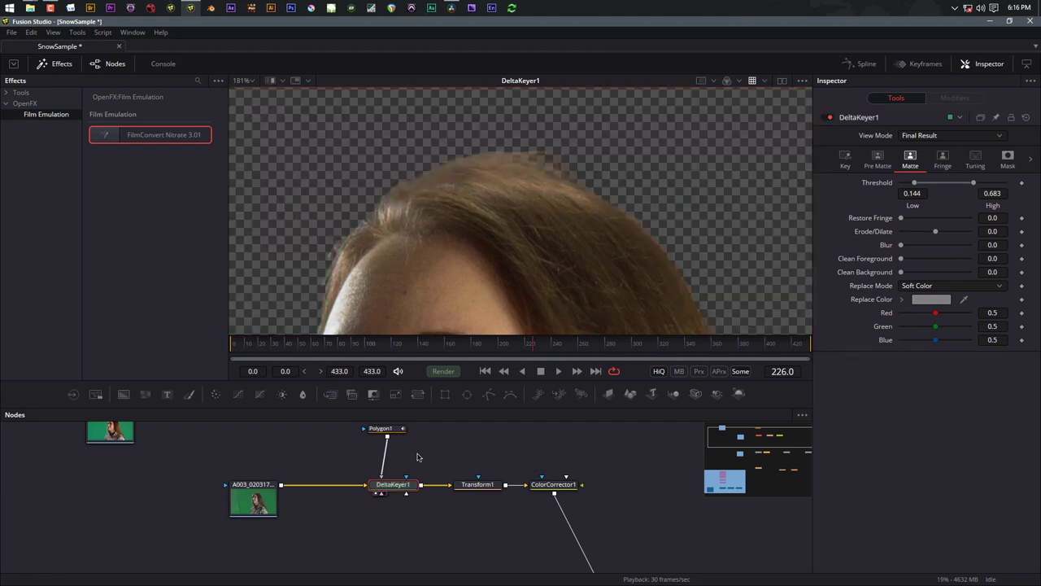
{"action": "key", "text": "ctrl+p"}
{"action": "key", "text": "ctrl+p"}
{"action": "key", "text": "ctrl+p"}
{"action": "key", "text": "ctrl+p"}
{"action": "key", "text": "ctrl+p"}
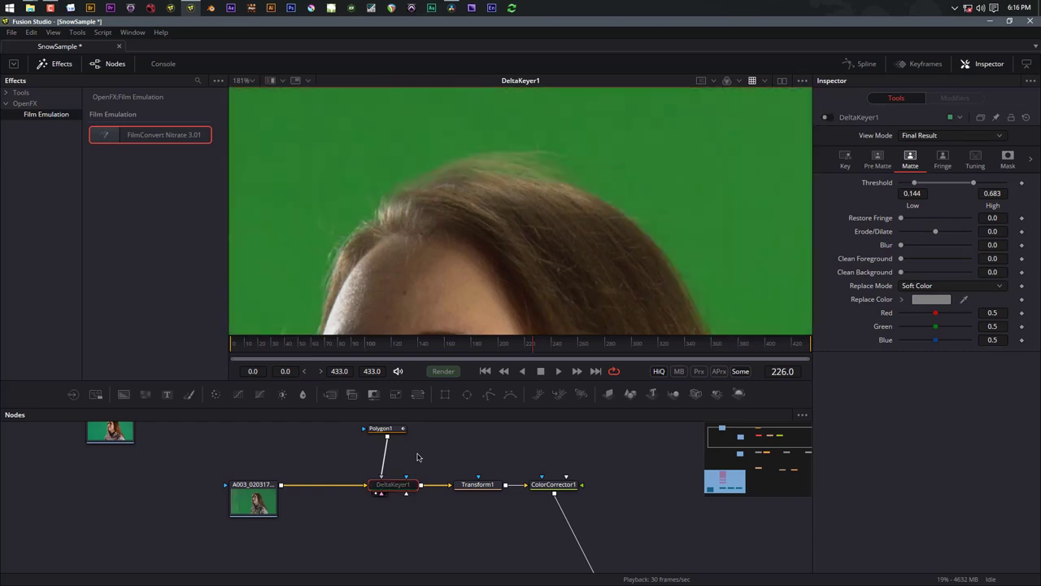
{"action": "key", "text": "ctrl+p"}
{"action": "key", "text": "ctrl+p"}
{"action": "key", "text": "ctrl+p"}
{"action": "key", "text": "ctrl+p"}
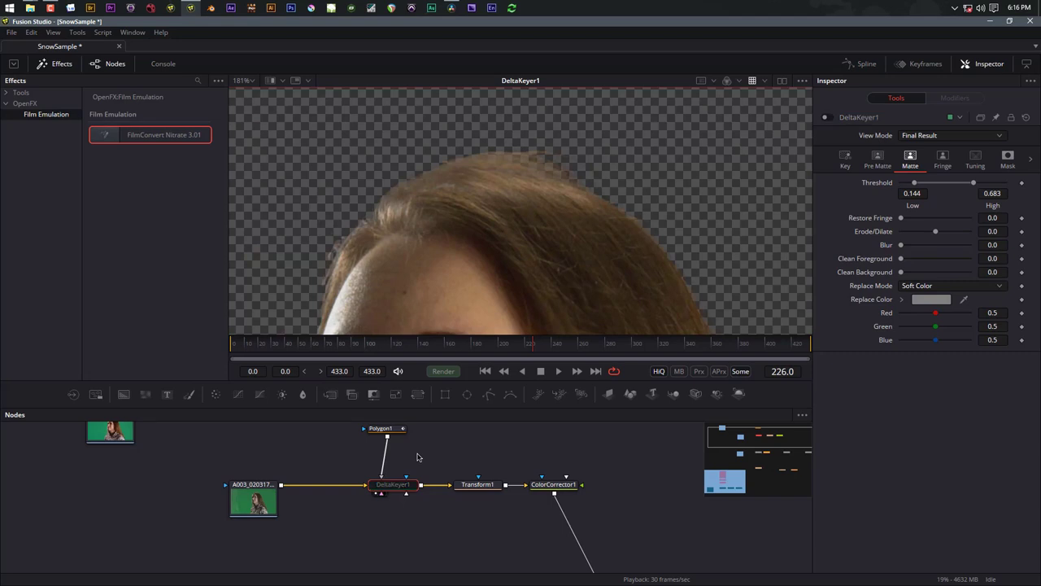
{"action": "key", "text": "ctrl+p"}
{"action": "key", "text": "ctrl+p"}
{"action": "key", "text": "ctrl+p"}
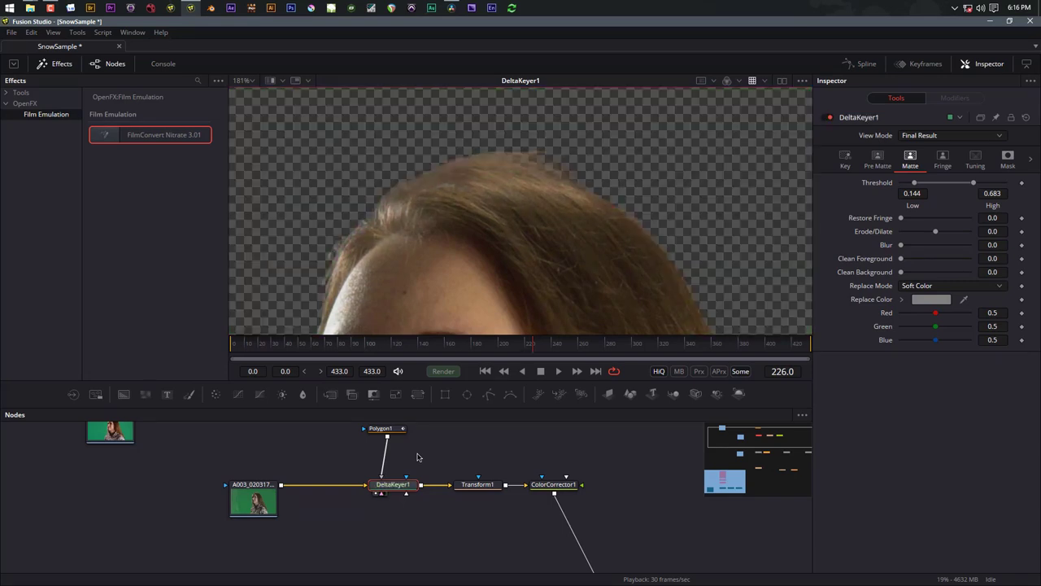
{"action": "key", "text": "ctrl+p"}
{"action": "key", "text": "ctrl+p"}
Reposition the MVI_6447.MOV loader node and show Loader3 in the viewer
{"action": "scroll", "coordinate": [465, 437], "scroll_direction": "down", "scroll_amount": 5}
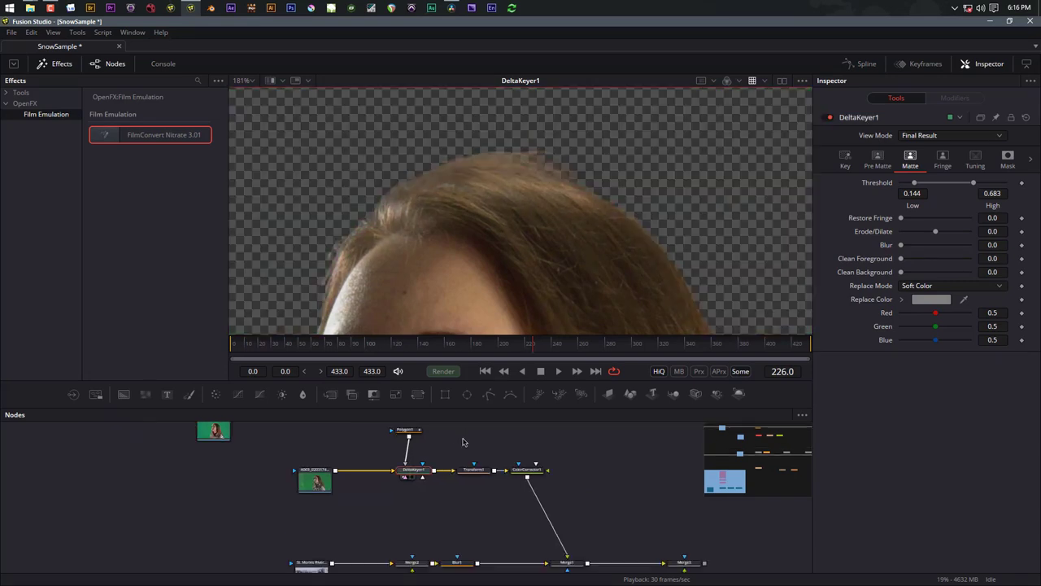
{"action": "left_click", "coordinate": [542, 474]}
{"action": "scroll", "coordinate": [541, 474], "scroll_direction": "up", "scroll_amount": 2}
{"action": "left_click_drag", "start_coordinate": [324, 472], "coordinate": [354, 445]}
{"action": "key", "text": "1"}
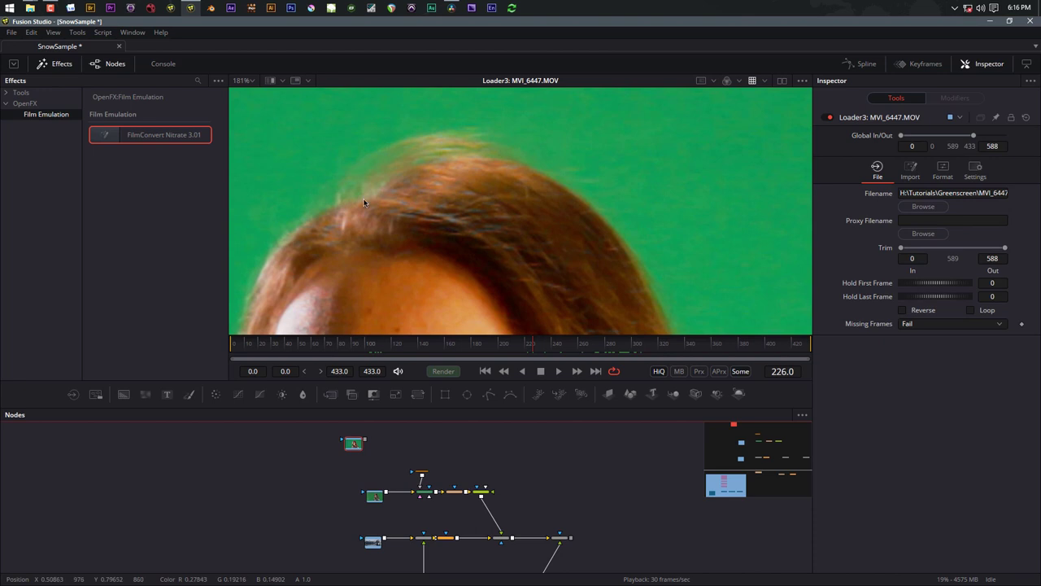
Zoom the viewer out and scrub the MVI_6447.MOV clip to frame 345
{"action": "scroll", "coordinate": [457, 237], "scroll_direction": "down", "scroll_amount": 5}
{"action": "scroll", "coordinate": [457, 238], "scroll_direction": "down", "scroll_amount": 2}
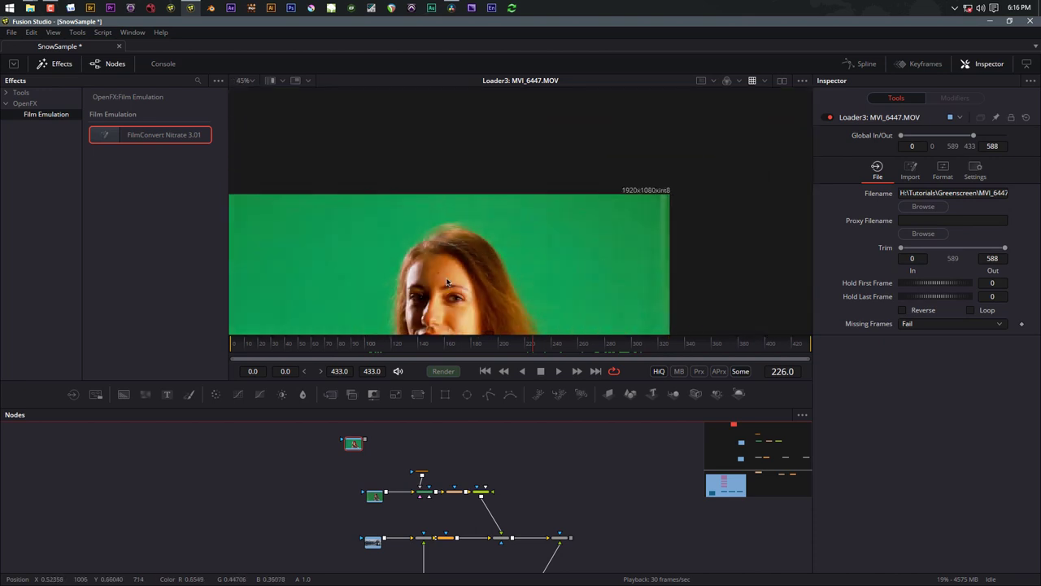
{"action": "left_click_drag", "start_coordinate": [599, 345], "coordinate": [692, 361]}
{"action": "scroll", "coordinate": [459, 253], "scroll_direction": "down", "scroll_amount": 5}
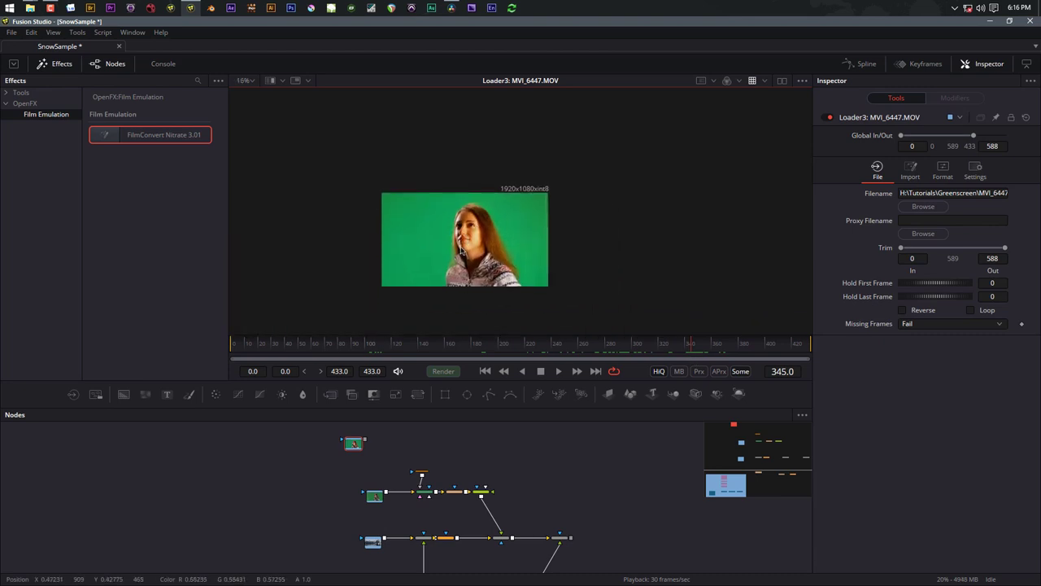
{"action": "scroll", "coordinate": [460, 254], "scroll_direction": "up", "scroll_amount": 3}
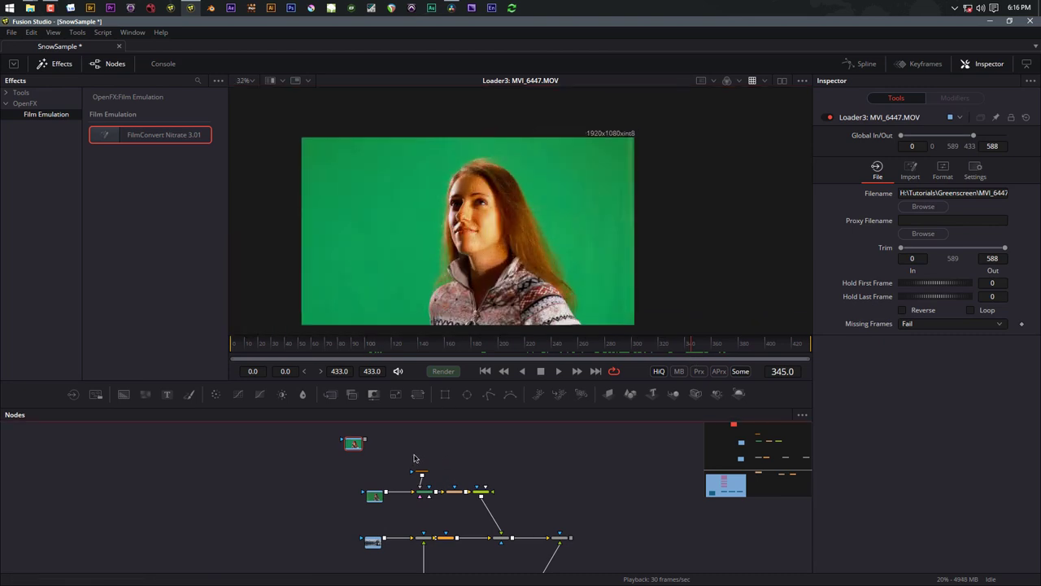
Show Loader3 in the viewer with the viewer LUT/gain boost switched off
{"action": "left_click", "coordinate": [354, 447]}
{"action": "left_click", "coordinate": [354, 446]}
{"action": "left_click", "coordinate": [749, 82]}
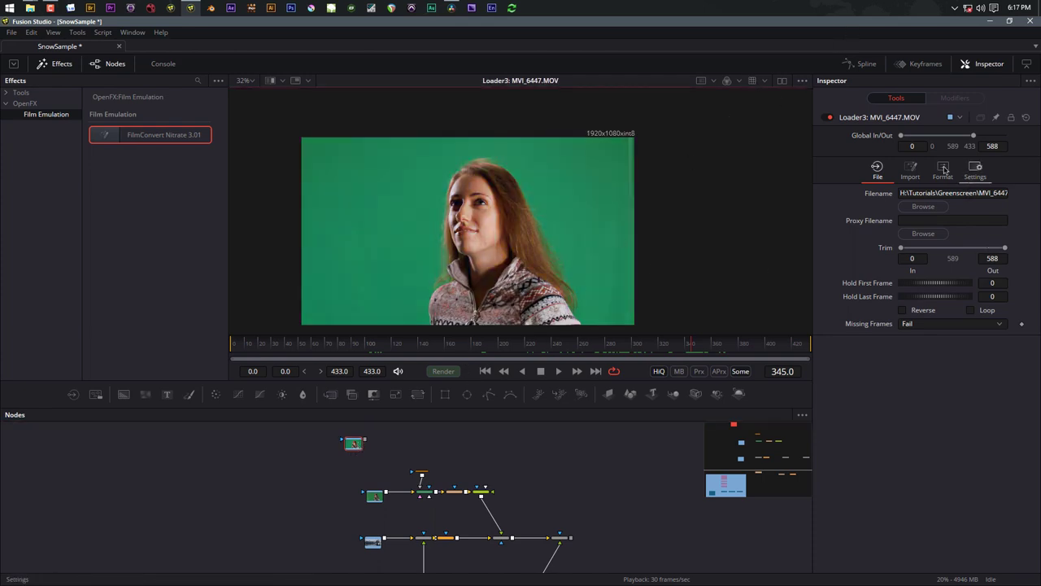
Add a Delta Keyer (DeltaKeyer2) after the MVI_6447.MOV loader and view its result
{"action": "left_click", "coordinate": [355, 444]}
{"action": "key", "text": "shift+space"}
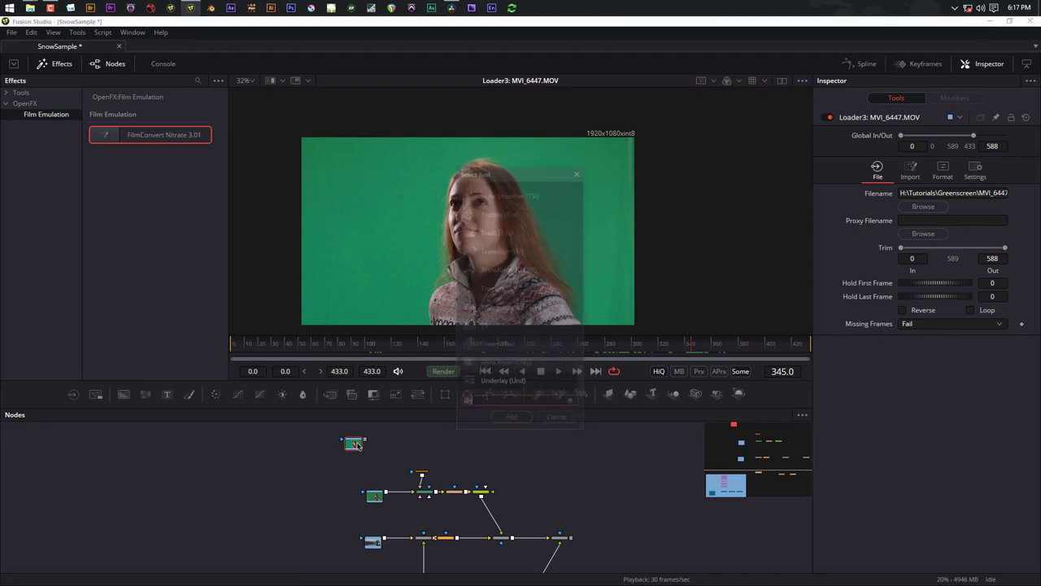
{"action": "type", "text": "del"}
{"action": "key", "text": "Return"}
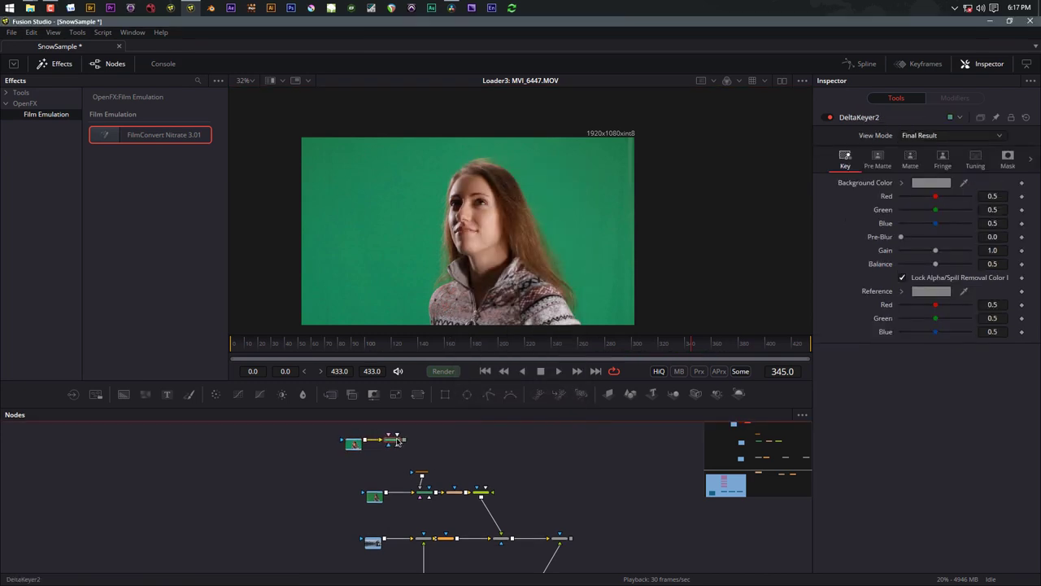
{"action": "key", "text": "1"}
{"action": "scroll", "coordinate": [396, 442], "scroll_direction": "up", "scroll_amount": 3}
{"action": "left_click_drag", "start_coordinate": [396, 442], "coordinate": [392, 530]}
Sample the green backdrop as key colour and set matte thresholds to 0.128 low, 0.878 high
{"action": "left_click_drag", "start_coordinate": [963, 184], "coordinate": [562, 227]}
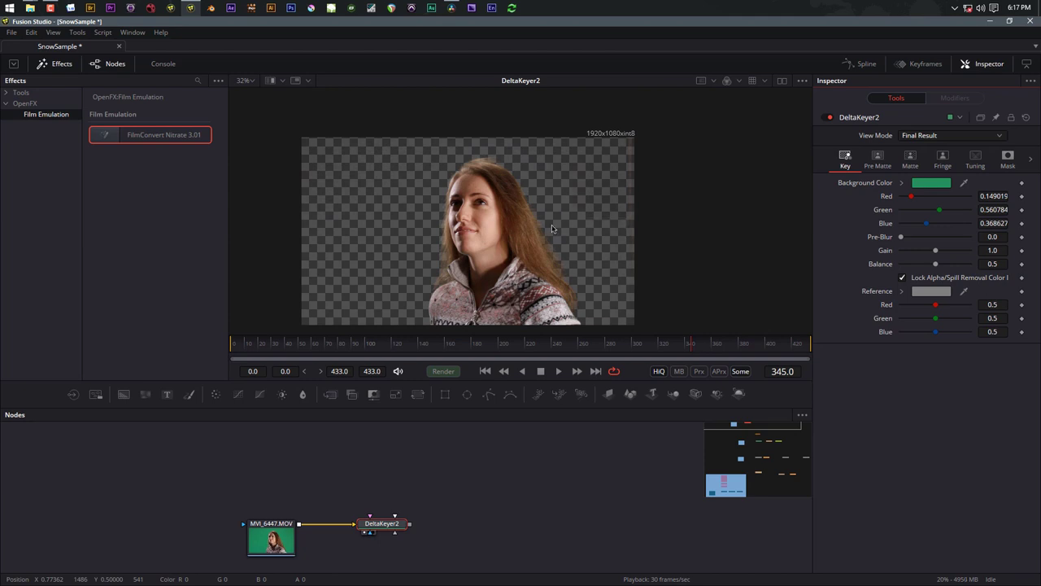
{"action": "left_click", "coordinate": [726, 81]}
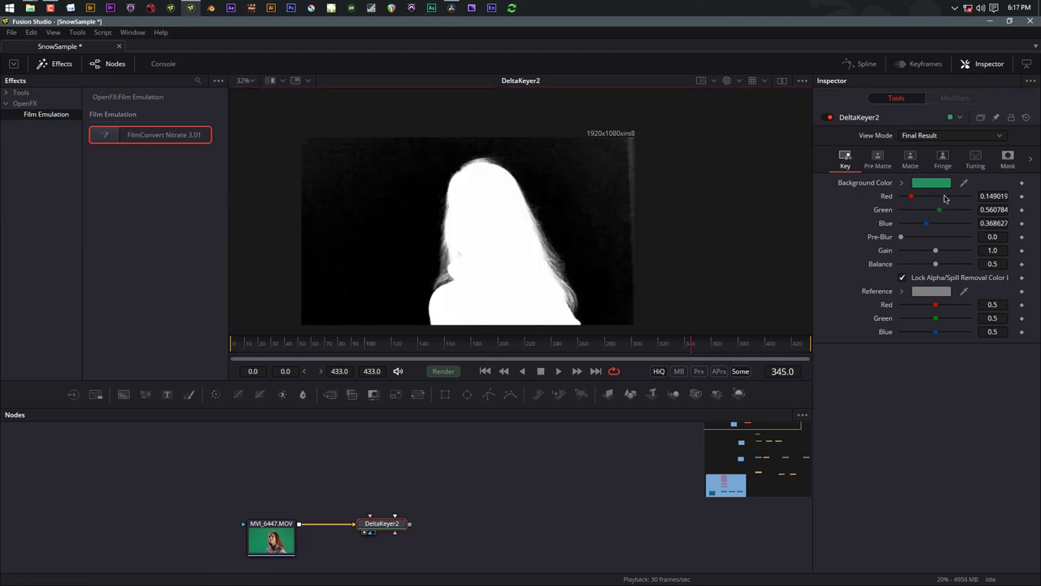
{"action": "left_click", "coordinate": [910, 157]}
{"action": "left_click_drag", "start_coordinate": [902, 186], "coordinate": [912, 187]}
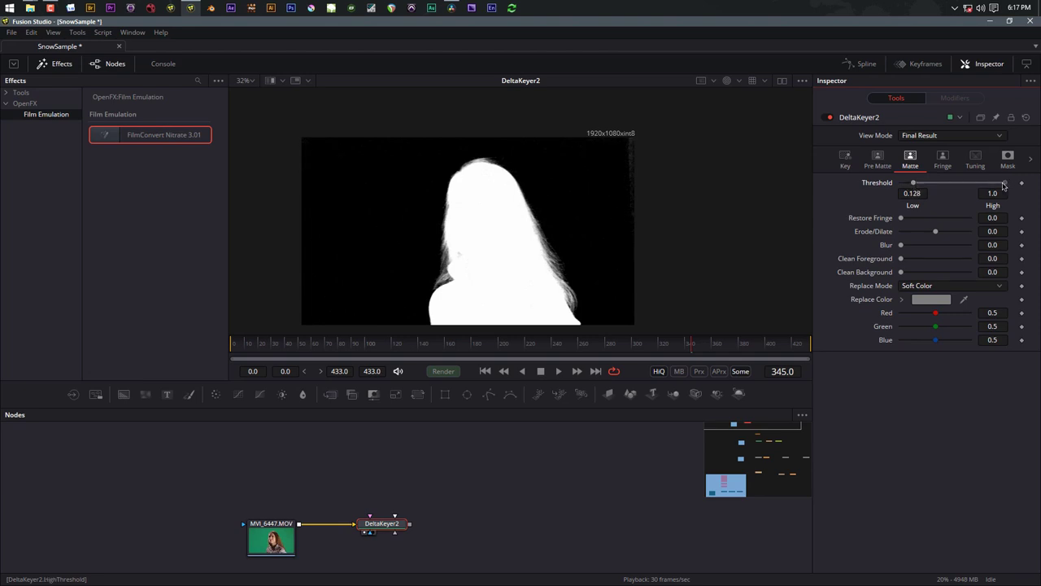
{"action": "left_click_drag", "start_coordinate": [1002, 185], "coordinate": [994, 186]}
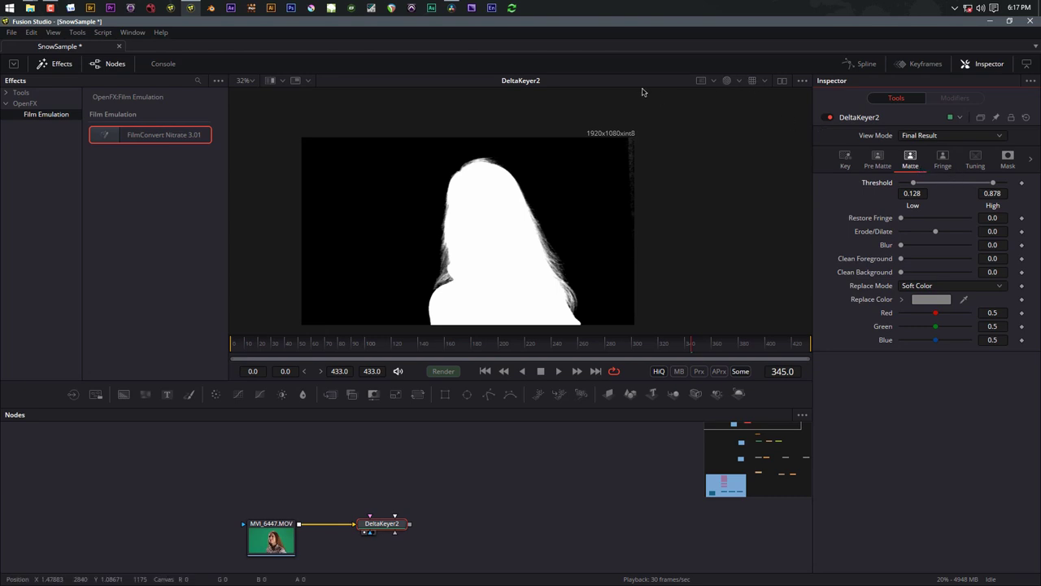
{"action": "left_click", "coordinate": [726, 81]}
{"action": "scroll", "coordinate": [546, 204], "scroll_direction": "up", "scroll_amount": 2}
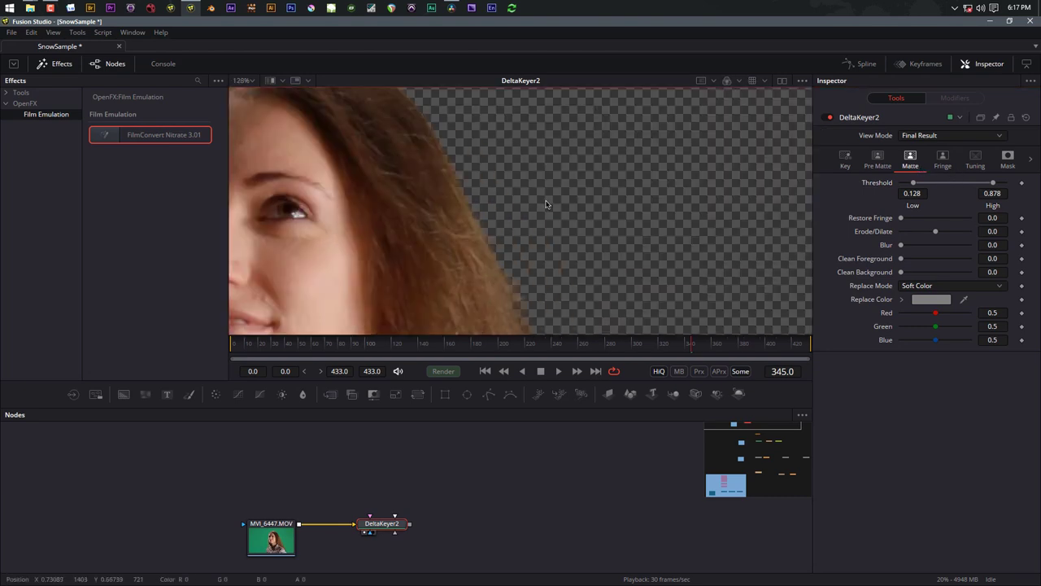
{"action": "scroll", "coordinate": [506, 216], "scroll_direction": "down", "scroll_amount": 3}
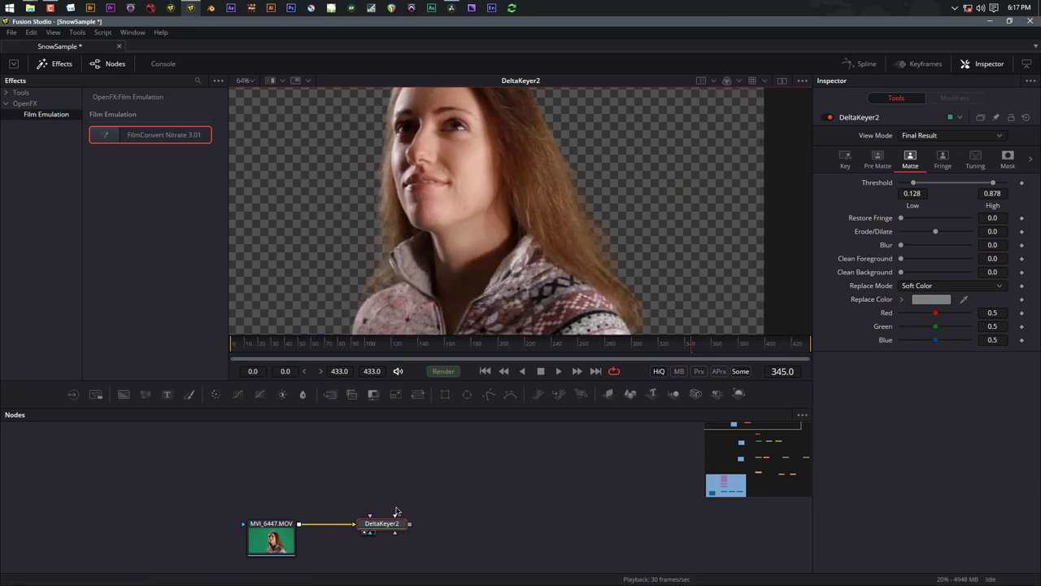
{"action": "scroll", "coordinate": [384, 512], "scroll_direction": "down", "scroll_amount": 1}
Move the St. Maries River loader near the new keyer and view the composite over the lake
{"action": "scroll", "coordinate": [499, 498], "scroll_direction": "down", "scroll_amount": 2}
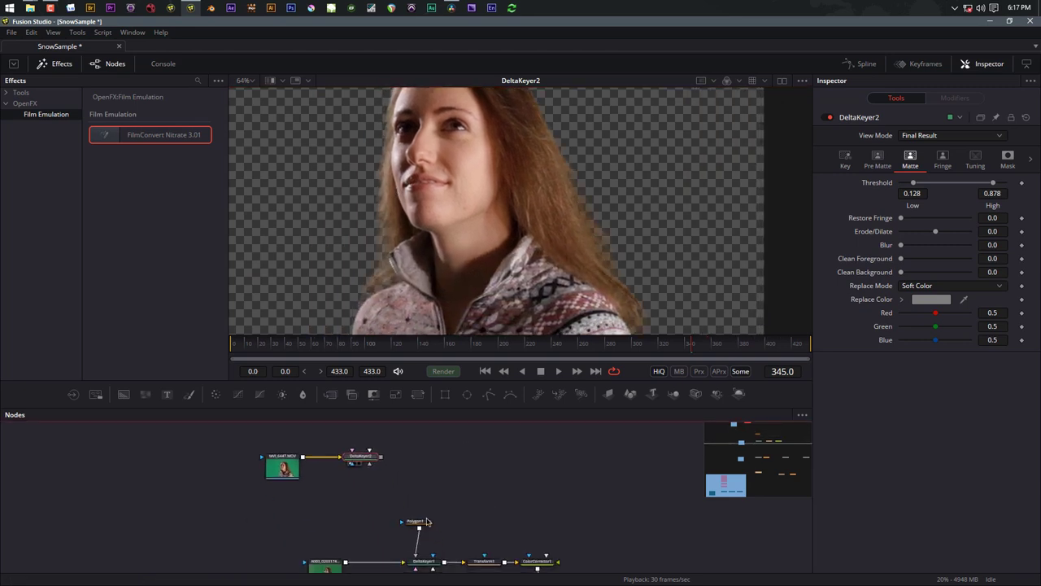
{"action": "scroll", "coordinate": [429, 456], "scroll_direction": "down", "scroll_amount": 2}
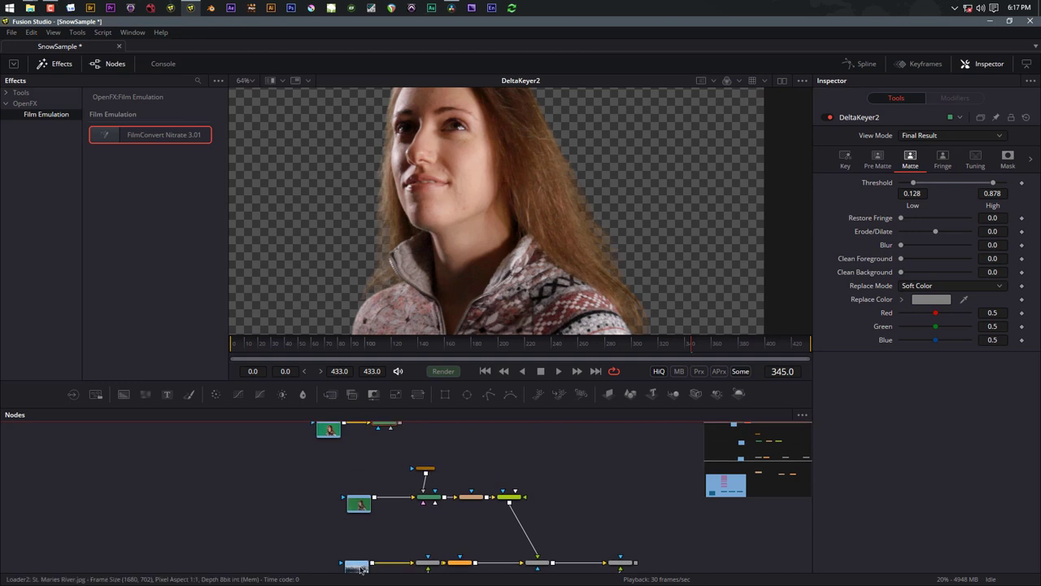
{"action": "left_click_drag", "start_coordinate": [367, 565], "coordinate": [447, 457]}
{"action": "key", "text": "1"}
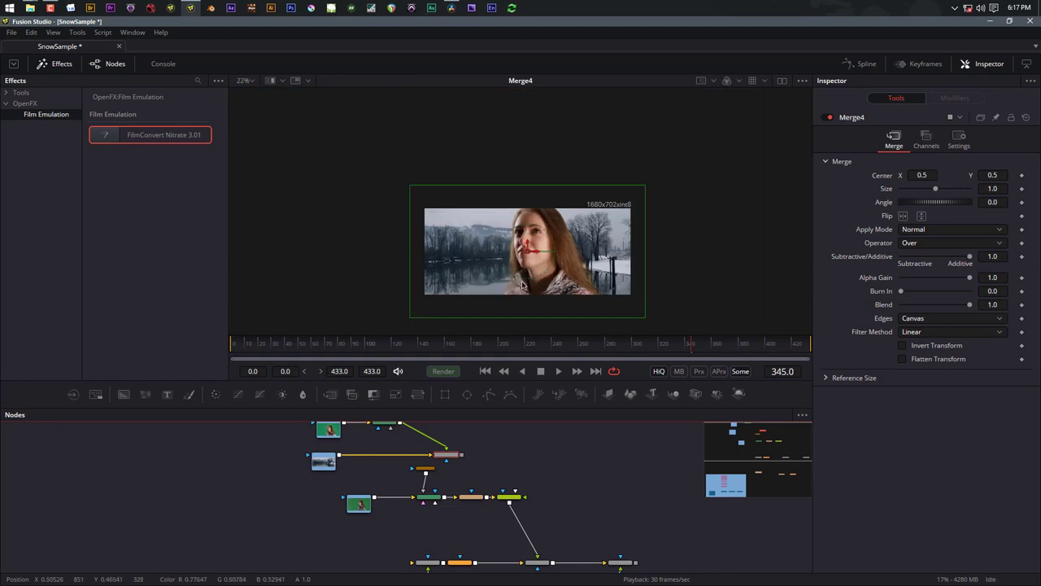
Add Transform4 after DeltaKeyer2 with Size 0.72 and Center X about 0.55
{"action": "left_click", "coordinate": [396, 424]}
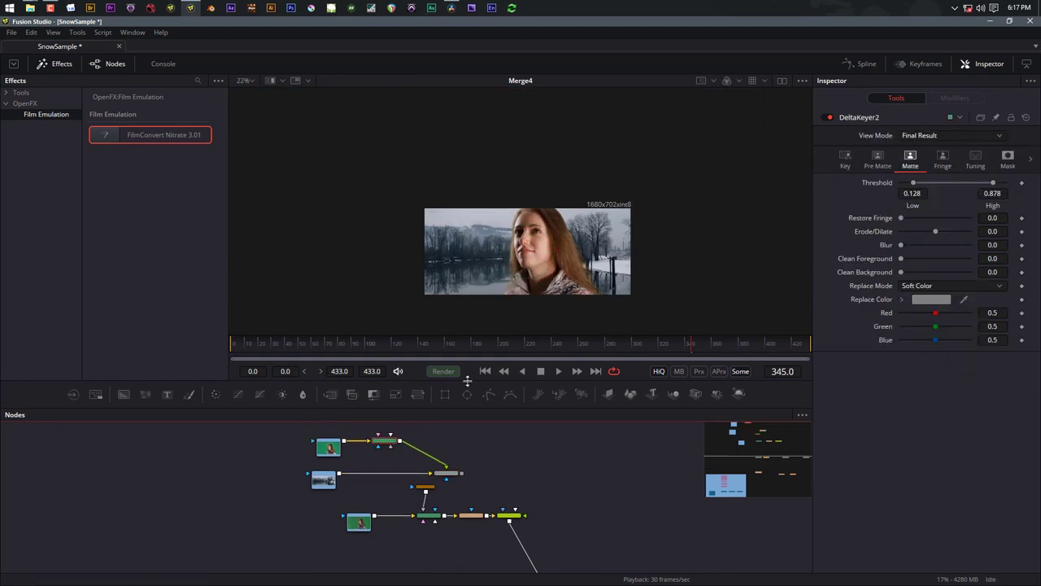
{"action": "left_click", "coordinate": [417, 394]}
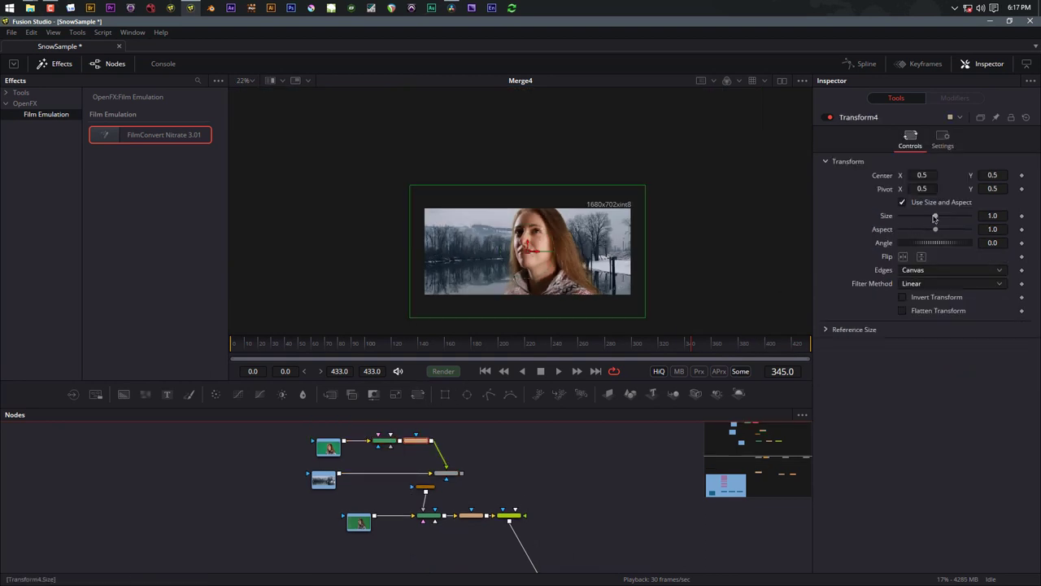
{"action": "left_click_drag", "start_coordinate": [935, 217], "coordinate": [925, 217]}
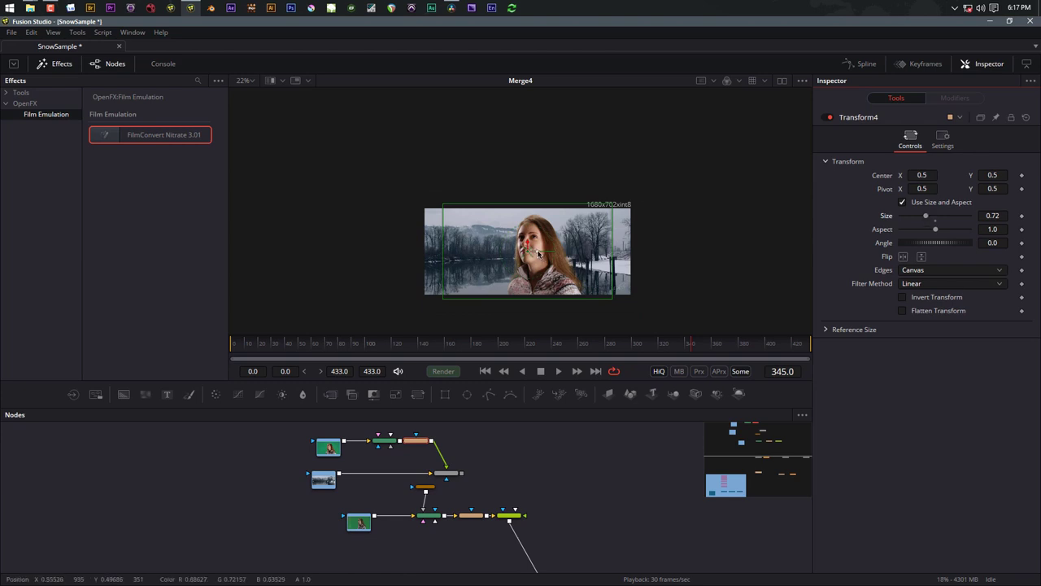
{"action": "left_click_drag", "start_coordinate": [537, 255], "coordinate": [550, 253]}
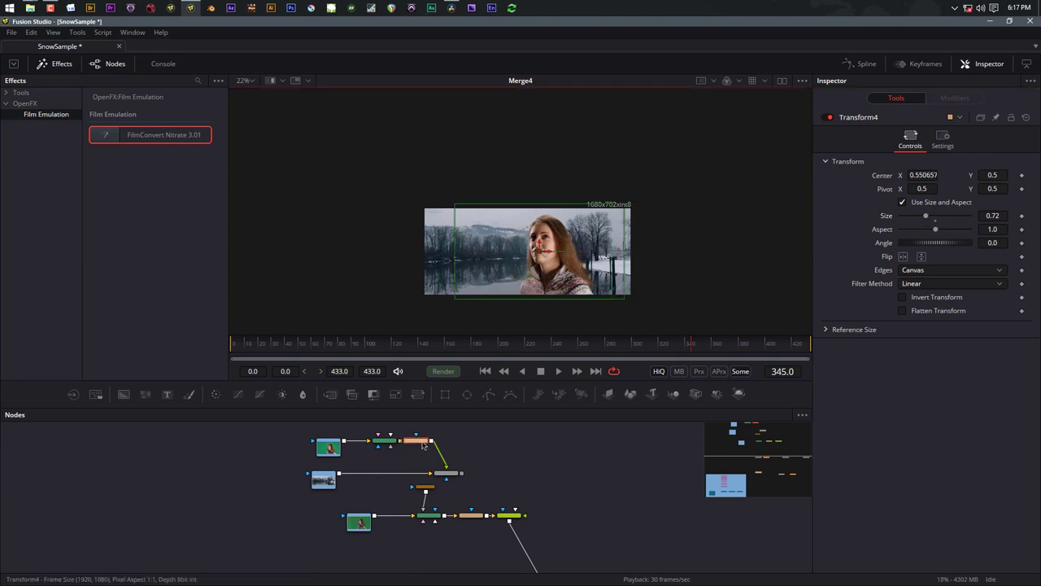
Add ColorCorrector2 after Transform4 and tint the Master and Shadows colour wheels
{"action": "left_click", "coordinate": [219, 395]}
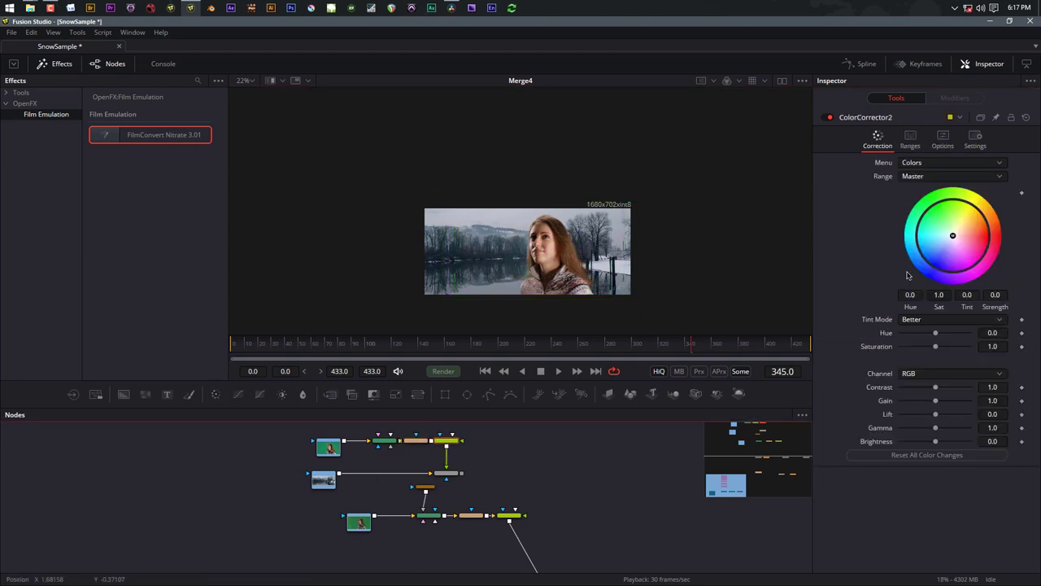
{"action": "left_click_drag", "start_coordinate": [954, 237], "coordinate": [939, 242]}
{"action": "scroll", "coordinate": [538, 260], "scroll_direction": "up", "scroll_amount": 3}
{"action": "scroll", "coordinate": [539, 261], "scroll_direction": "up", "scroll_amount": 2}
{"action": "left_click", "coordinate": [947, 176]}
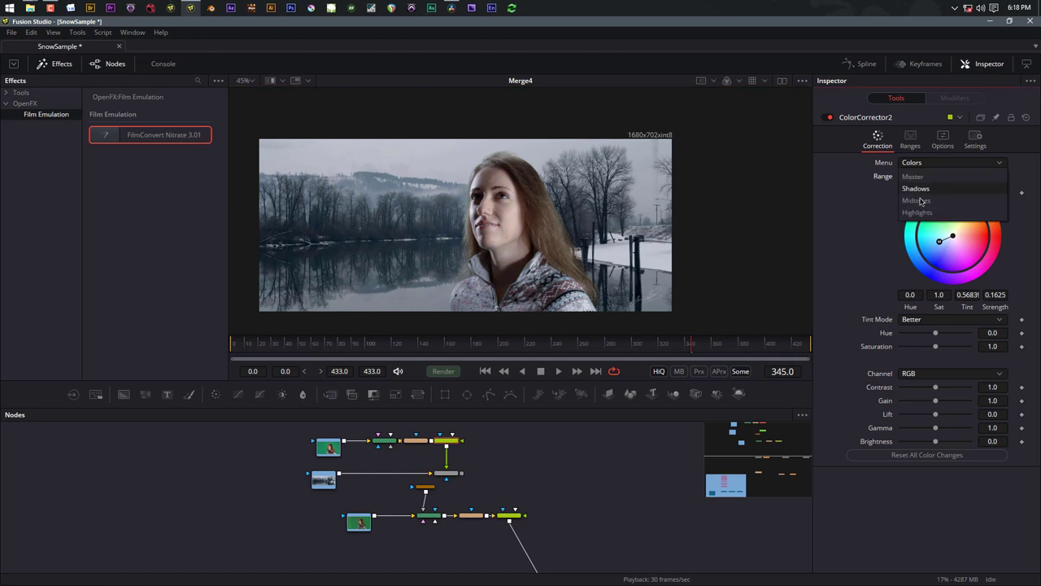
{"action": "left_click", "coordinate": [943, 191]}
{"action": "left_click_drag", "start_coordinate": [953, 236], "coordinate": [936, 249]}
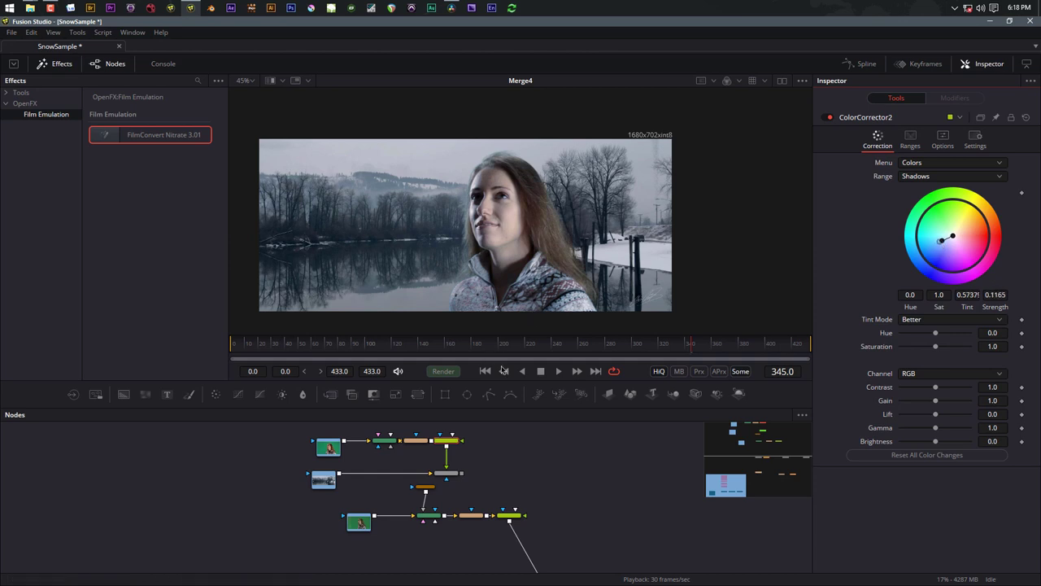
Play back the colour-corrected composite to review the tint, then stop
{"action": "key", "text": "space"}
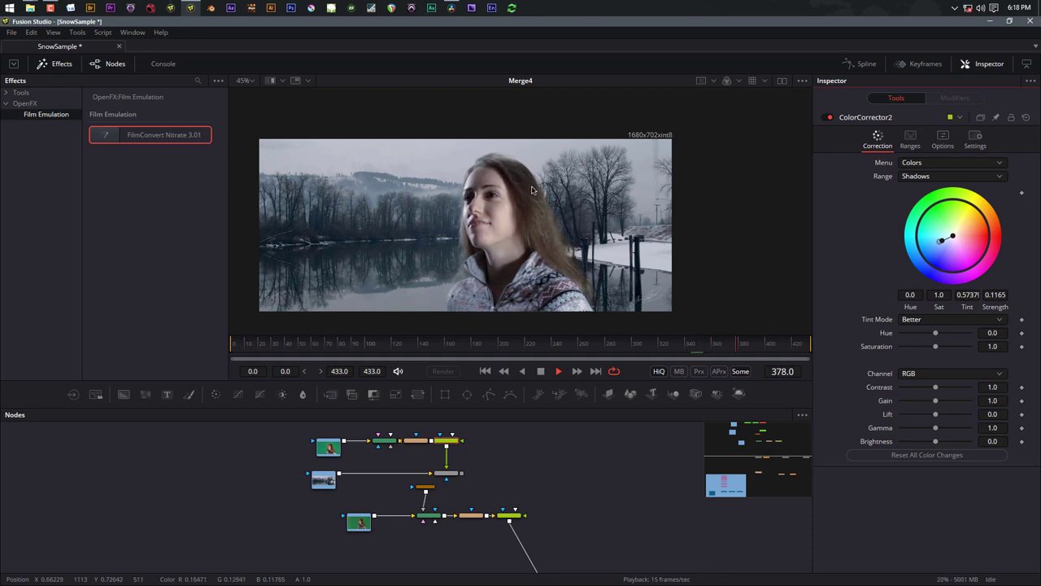
{"action": "scroll", "coordinate": [520, 169], "scroll_direction": "up", "scroll_amount": 5}
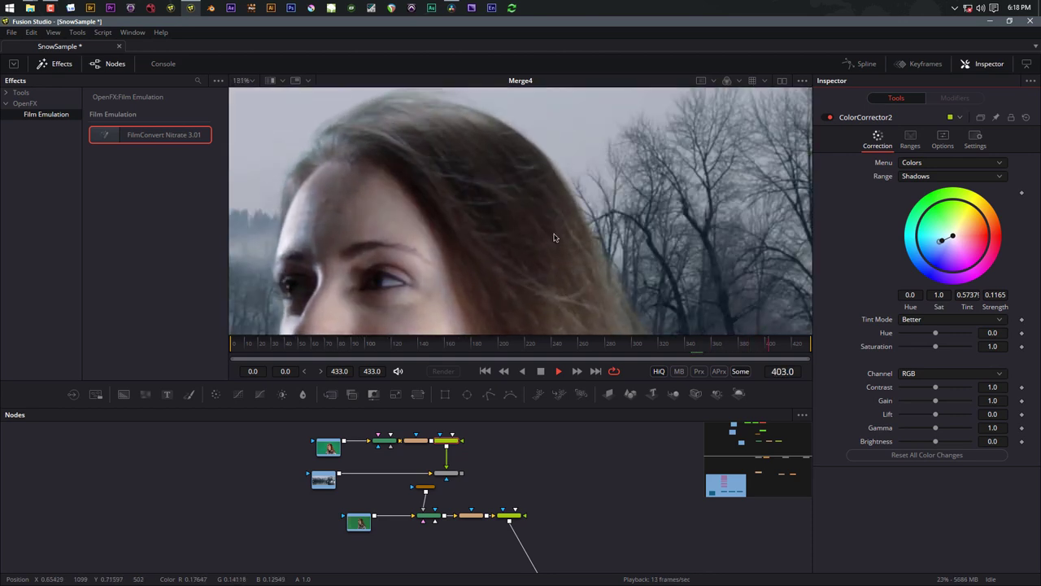
{"action": "scroll", "coordinate": [560, 231], "scroll_direction": "down", "scroll_amount": 2}
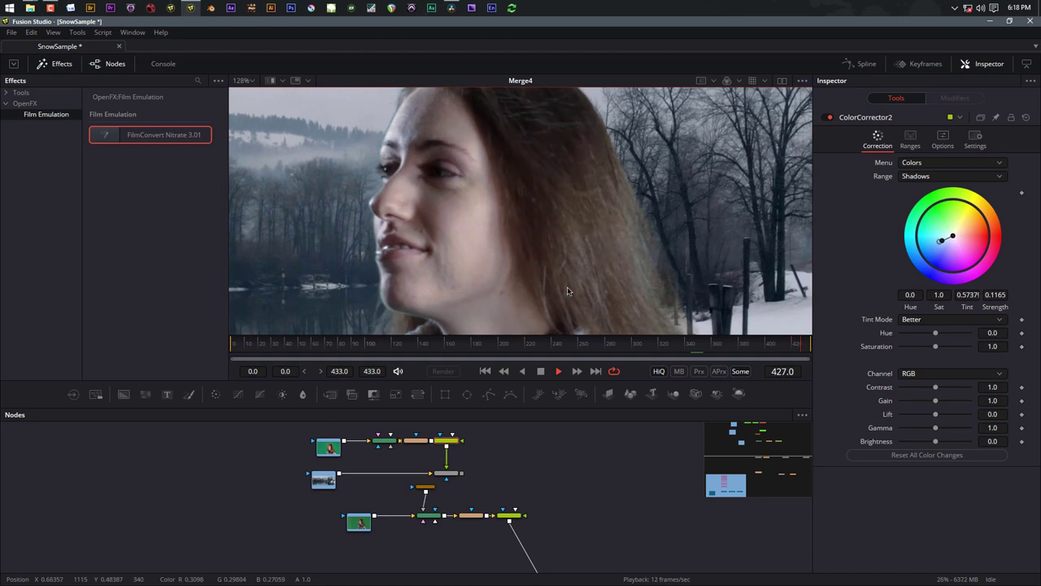
{"action": "scroll", "coordinate": [472, 278], "scroll_direction": "up", "scroll_amount": 2}
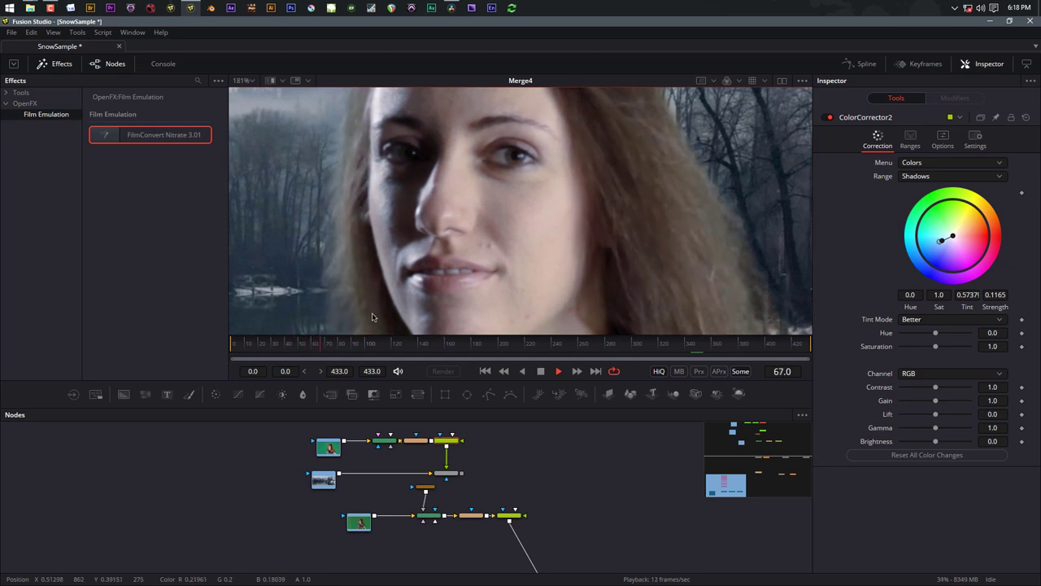
{"action": "key", "text": "space"}
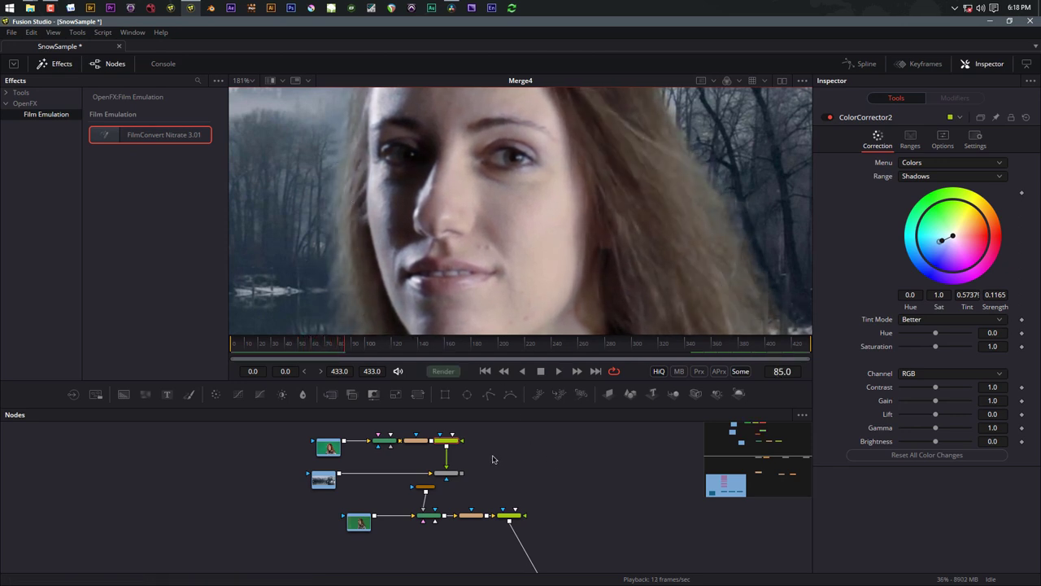
{"action": "left_click", "coordinate": [448, 475]}
Add FilmConvert Nitrate 3.01 after Merge4 for a KD 5207 Vis3, 35mm Full Frame film look
{"action": "left_click_drag", "start_coordinate": [187, 135], "coordinate": [188, 146]}
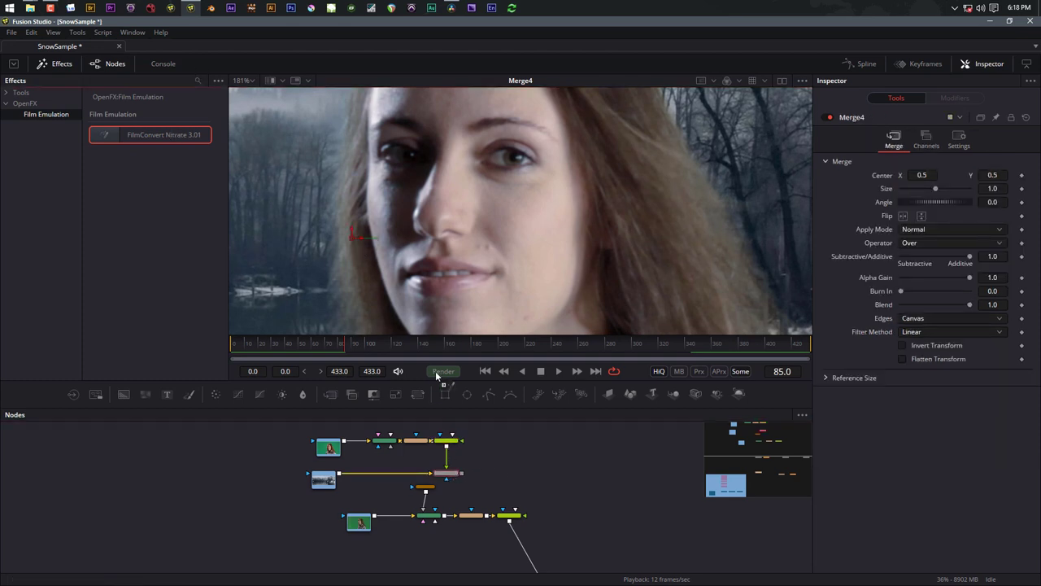
{"action": "left_click_drag", "start_coordinate": [534, 502], "coordinate": [421, 179]}
{"action": "scroll", "coordinate": [447, 189], "scroll_direction": "down", "scroll_amount": 6}
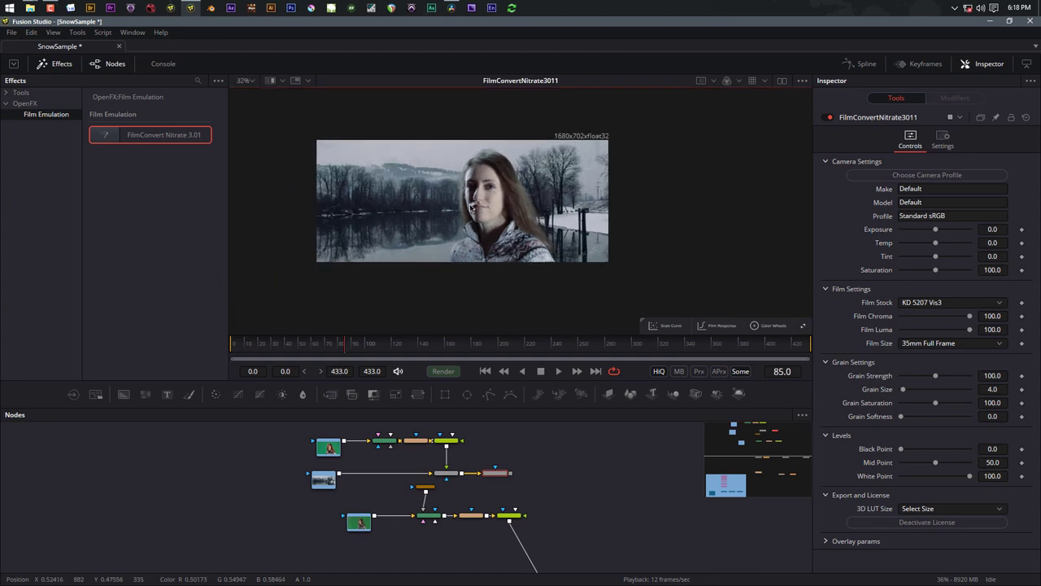
{"action": "scroll", "coordinate": [470, 208], "scroll_direction": "up", "scroll_amount": 6}
Review the film-graded composite playing at 100% viewer scale, from frame 93 to 151
{"action": "key", "text": "space"}
{"action": "scroll", "coordinate": [593, 197], "scroll_direction": "down", "scroll_amount": 5}
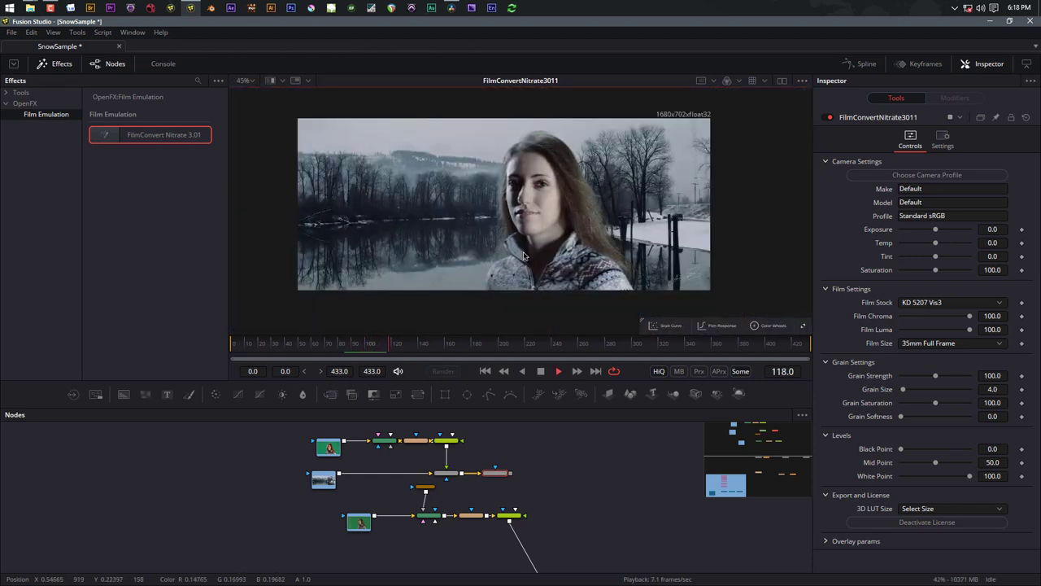
{"action": "scroll", "coordinate": [509, 244], "scroll_direction": "up", "scroll_amount": 1}
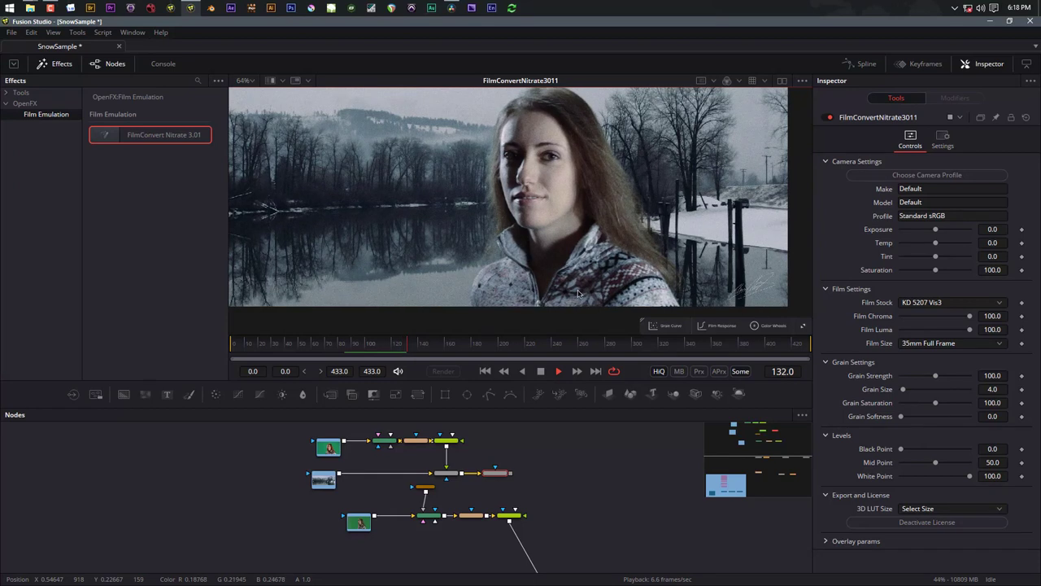
{"action": "scroll", "coordinate": [513, 187], "scroll_direction": "up", "scroll_amount": 3}
{"action": "right_click", "coordinate": [526, 186]}
{"action": "mouse_move", "coordinate": [598, 190]}
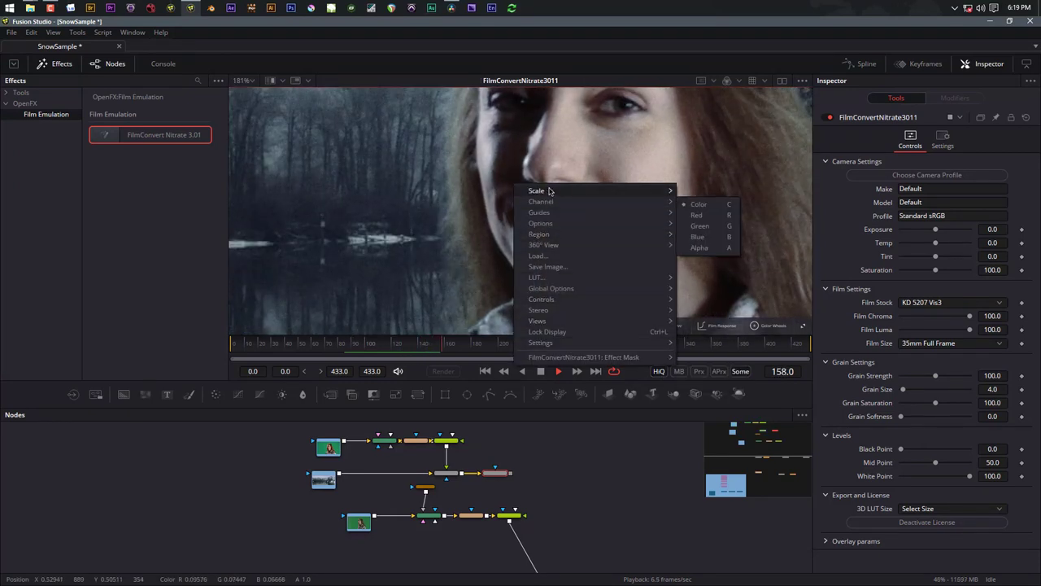
{"action": "left_click", "coordinate": [719, 246]}
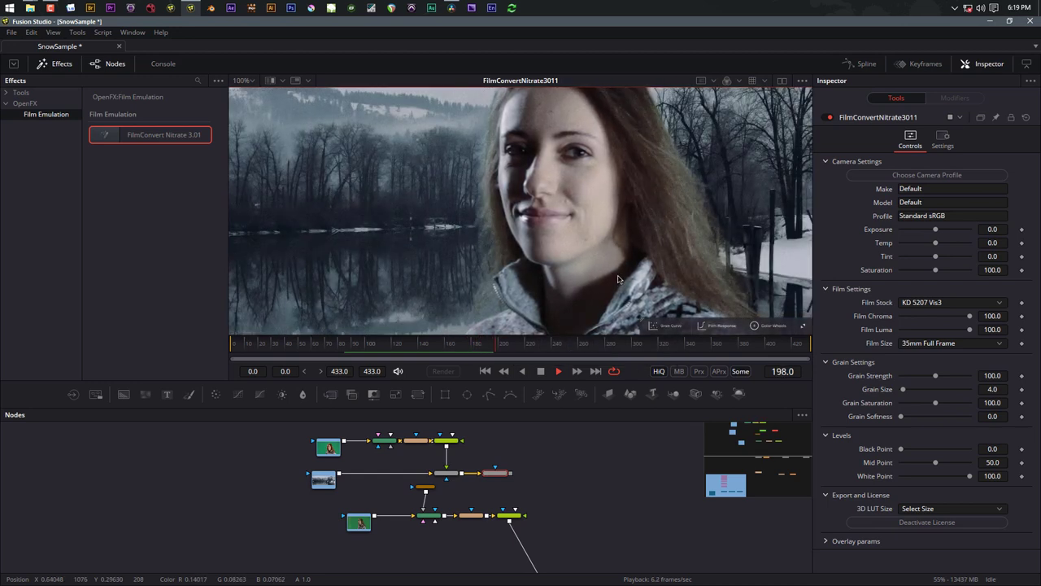
{"action": "key", "text": "space"}
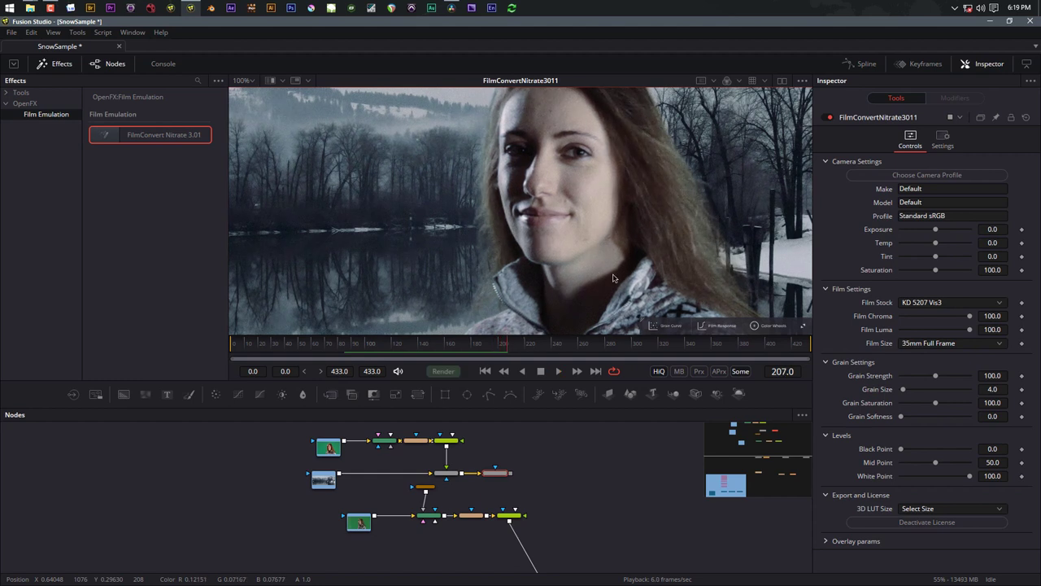
{"action": "left_click", "coordinate": [356, 348]}
{"action": "key", "text": "space"}
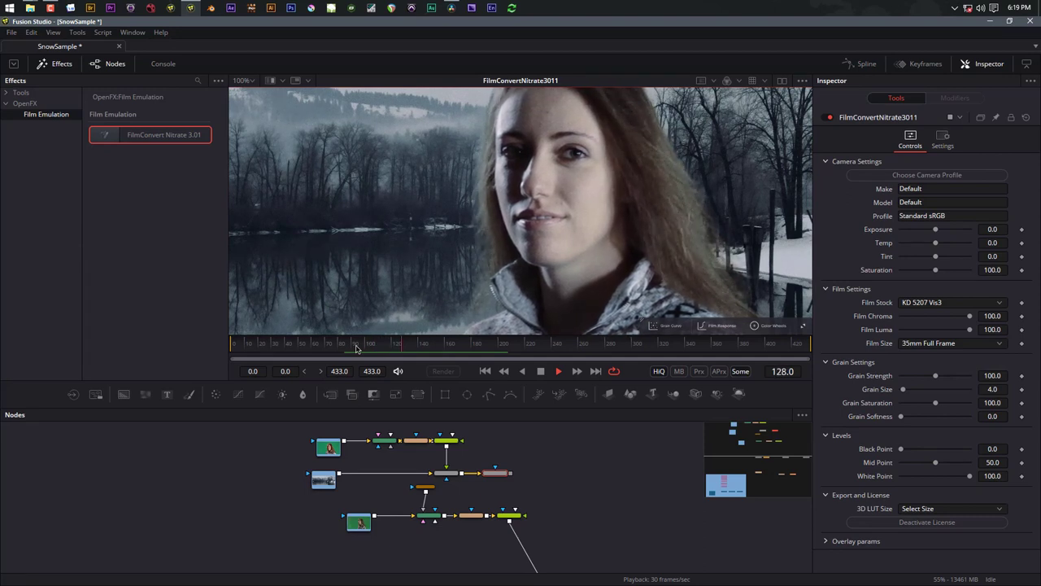
{"action": "key", "text": "space"}
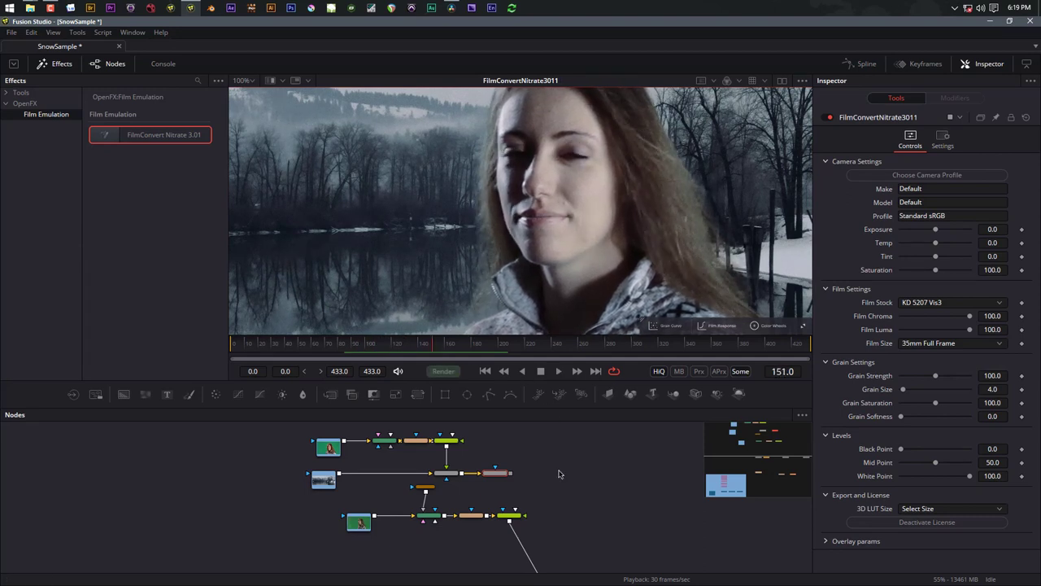
Zoom out the Node Editor, box-select the upper node group and activate the MVI_6447.MOV loader
{"action": "scroll", "coordinate": [559, 473], "scroll_direction": "down", "scroll_amount": 2}
{"action": "scroll", "coordinate": [565, 494], "scroll_direction": "down", "scroll_amount": 2}
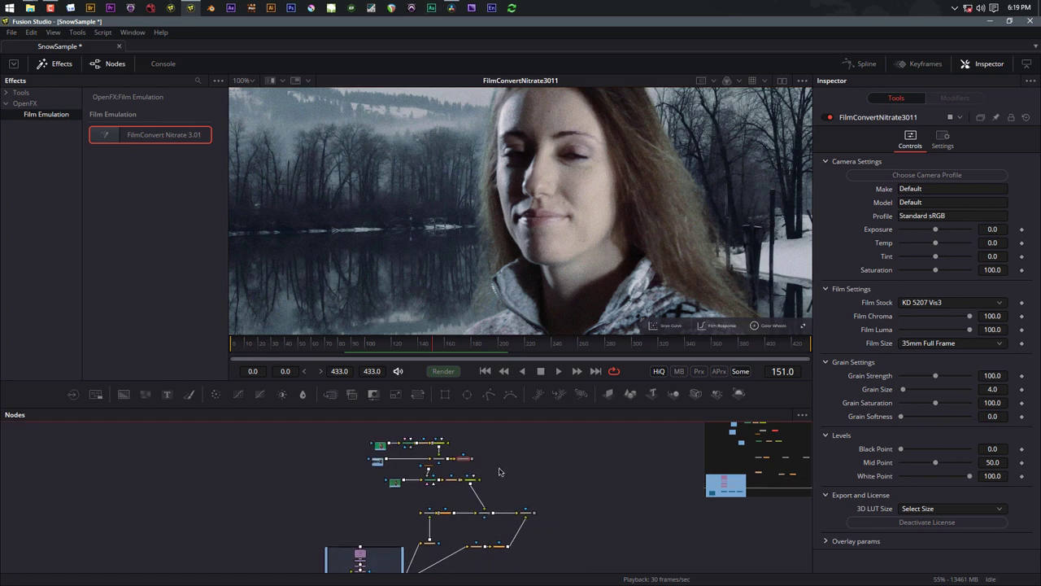
{"action": "left_click_drag", "start_coordinate": [356, 437], "coordinate": [490, 470]}
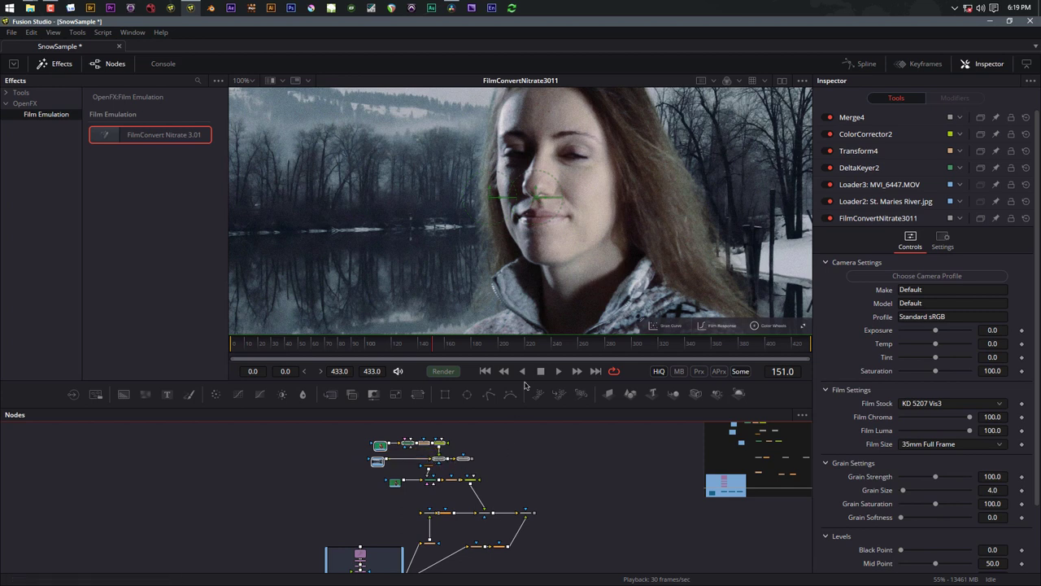
{"action": "left_click_drag", "start_coordinate": [379, 445], "coordinate": [548, 272]}
{"action": "scroll", "coordinate": [547, 272], "scroll_direction": "down", "scroll_amount": 1}
{"action": "scroll", "coordinate": [547, 272], "scroll_direction": "down", "scroll_amount": 1}
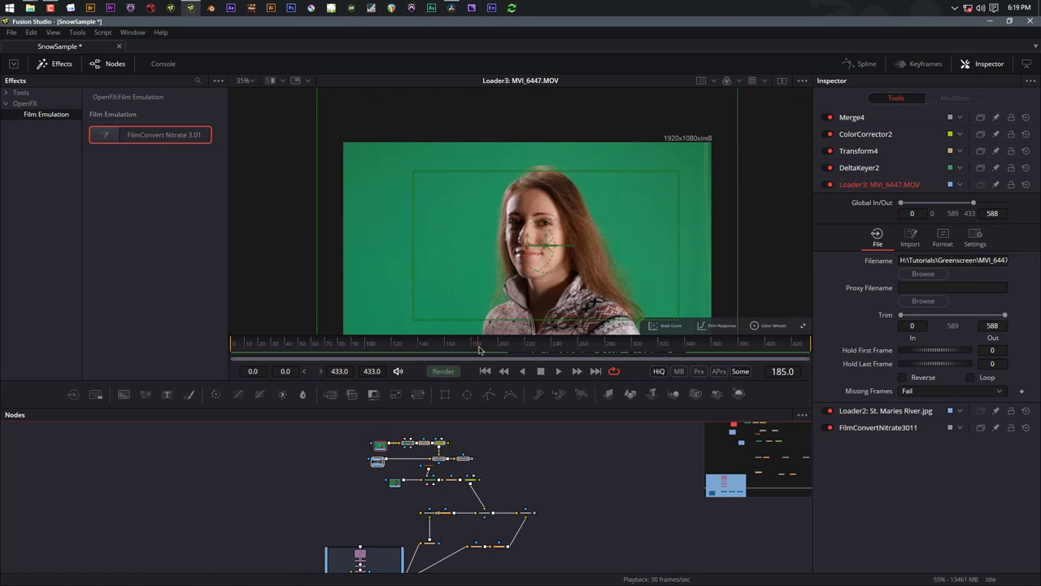
{"action": "scroll", "coordinate": [536, 249], "scroll_direction": "up", "scroll_amount": 2}
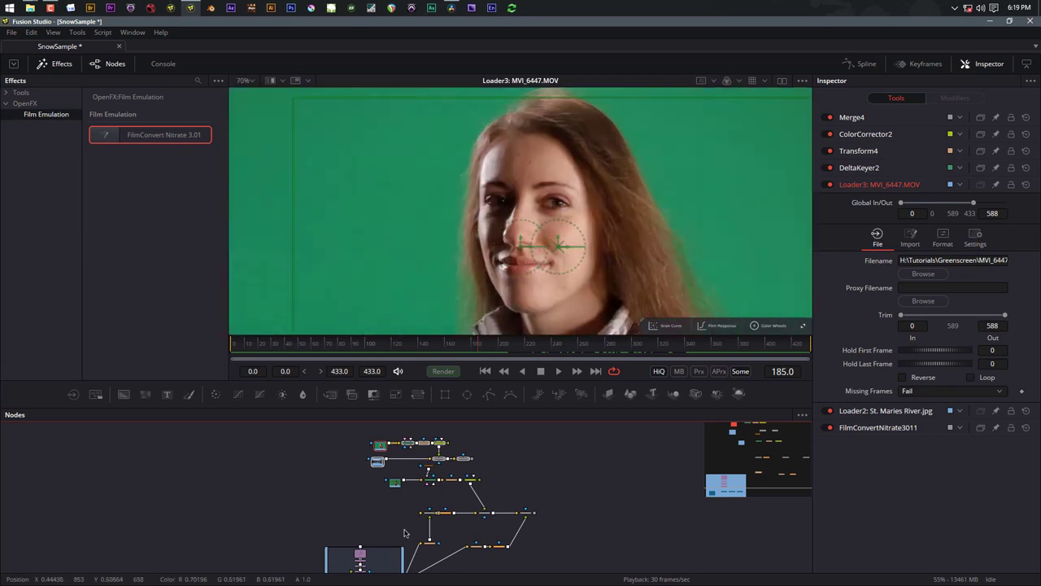
Compare Loader1's clip at frame 233 with the composite, ending on Loader3's full MVI_6447.MOV frame
{"action": "left_click", "coordinate": [395, 484]}
{"action": "mouse_move", "coordinate": [550, 352]}
{"action": "left_mouse_down"}
{"action": "mouse_move", "coordinate": [577, 349]}
{"action": "mouse_move", "coordinate": [545, 352]}
{"action": "left_mouse_up"}
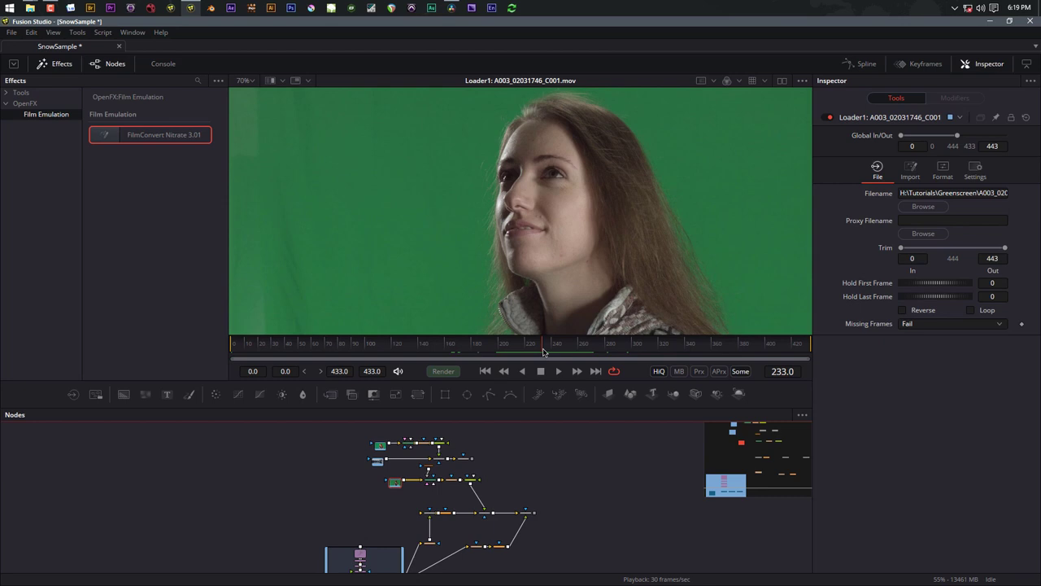
{"action": "left_click", "coordinate": [380, 446]}
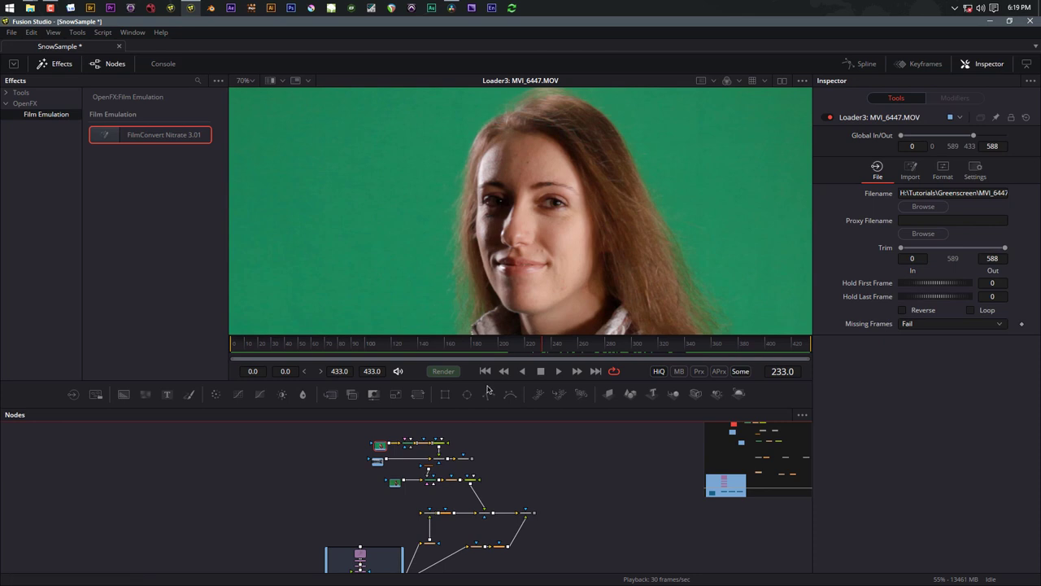
{"action": "left_click", "coordinate": [440, 459]}
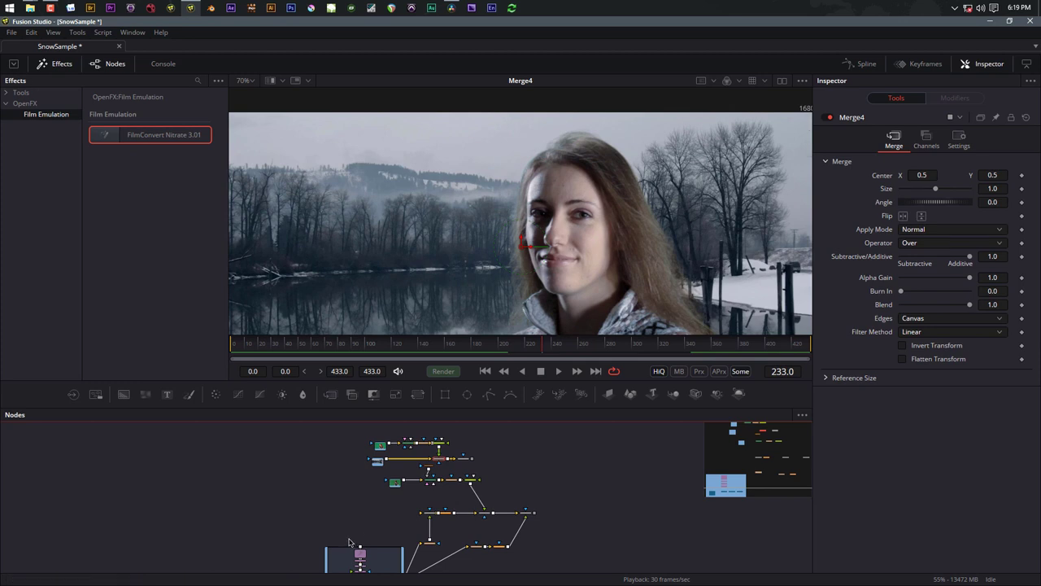
{"action": "left_click", "coordinate": [378, 446]}
{"action": "key", "text": "1"}
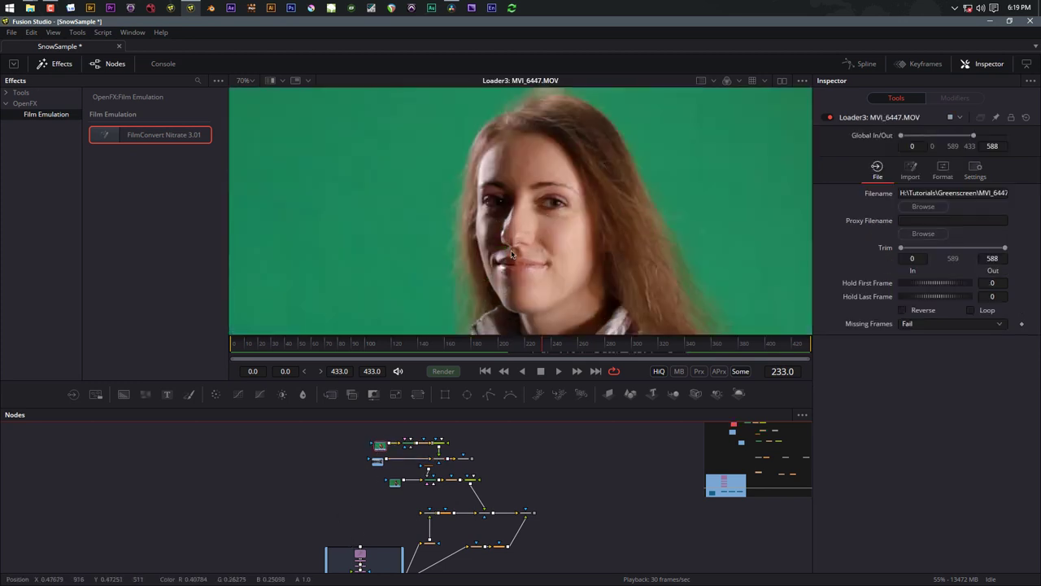
{"action": "scroll", "coordinate": [499, 265], "scroll_direction": "down", "scroll_amount": 3}
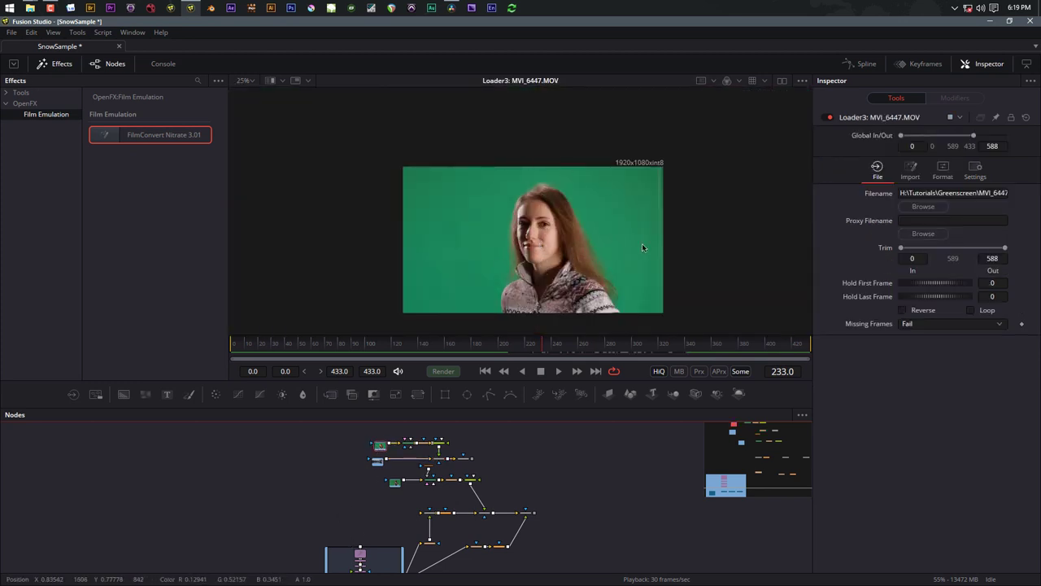